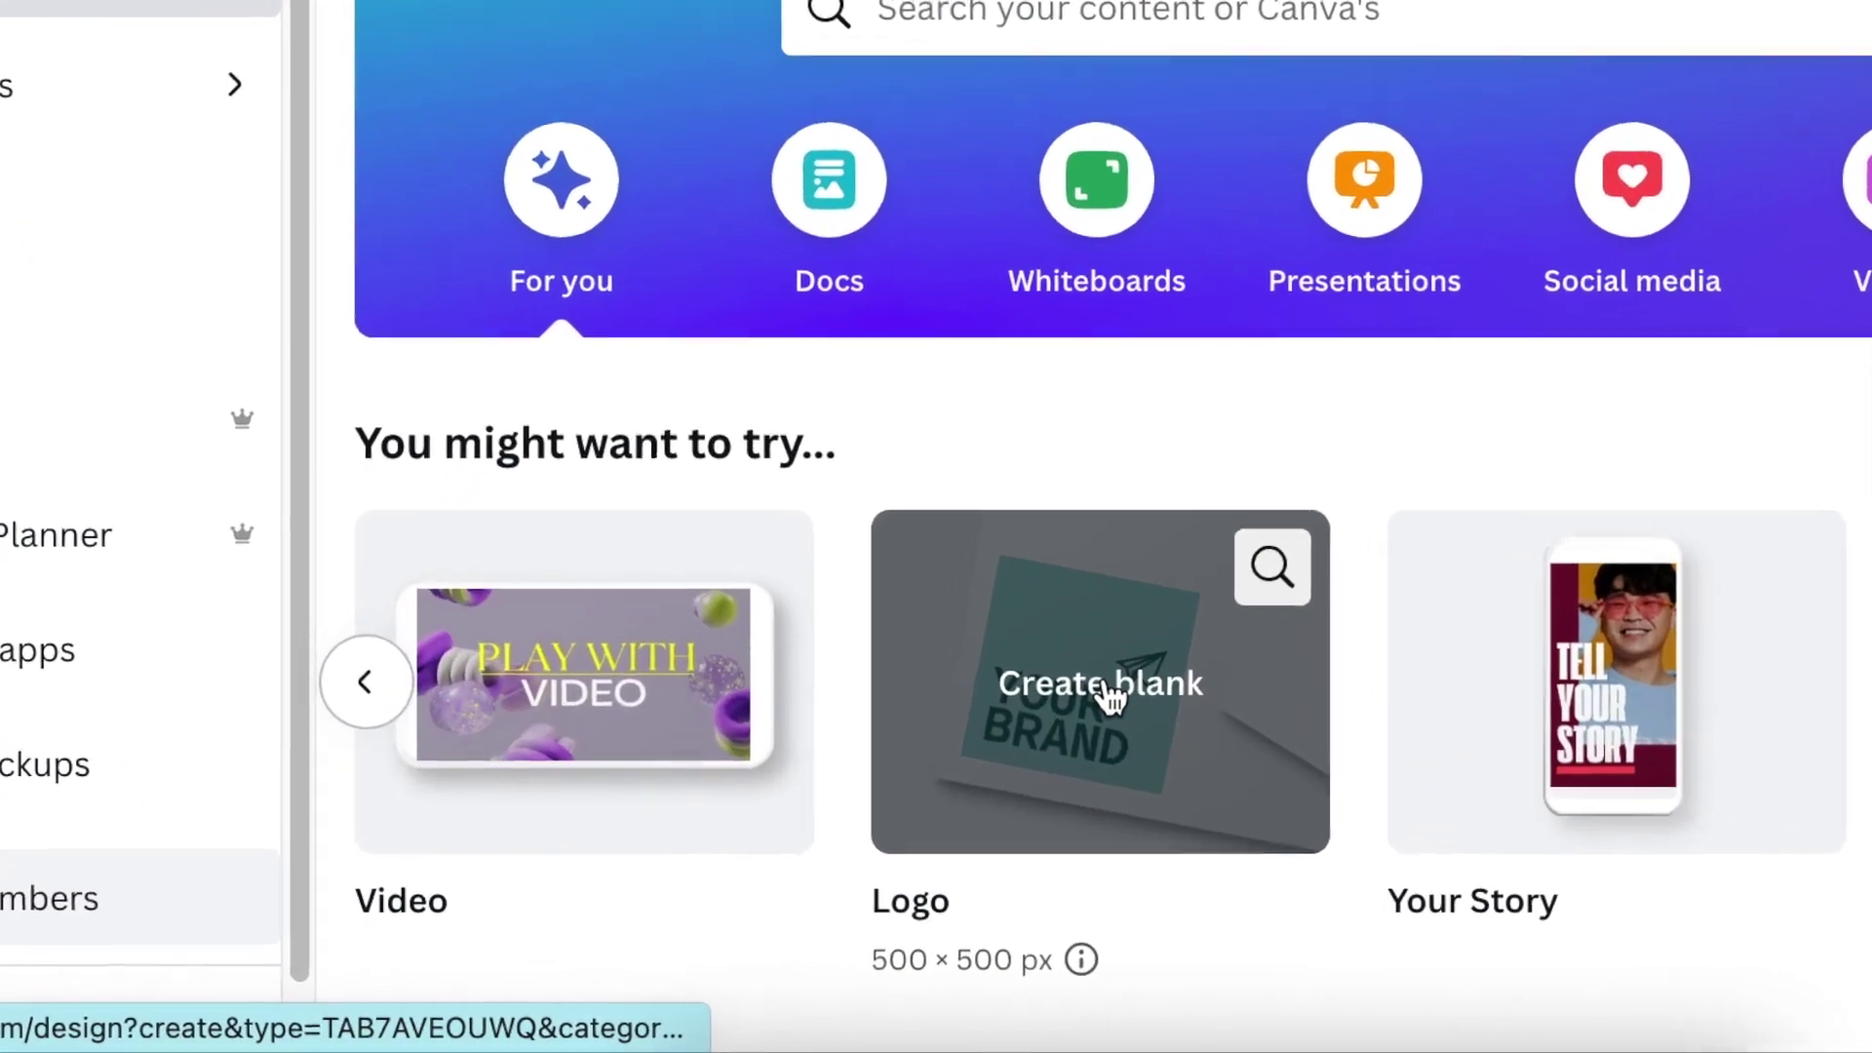
- Create a blank 500 × 500 px logo design and deselect the empty page
click(970, 766)
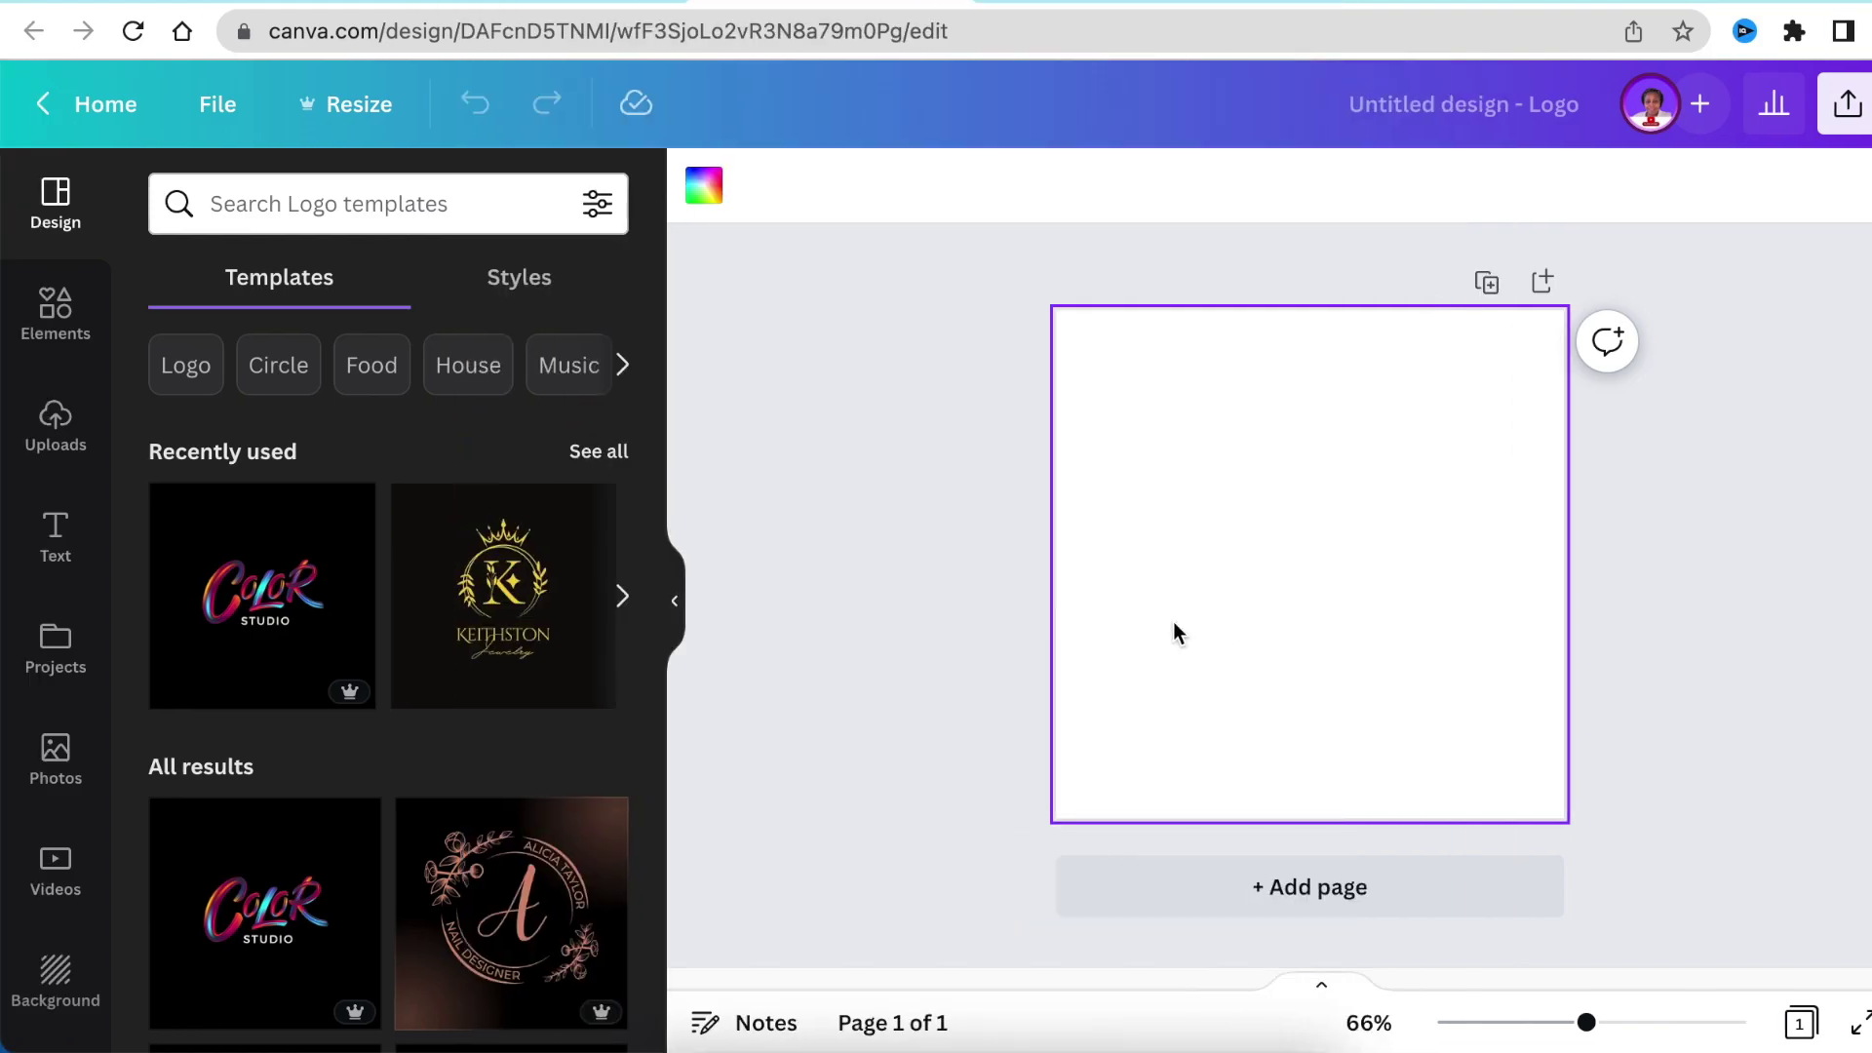
click(869, 644)
- Add a text box with a large H in the Lovely May font
key(t)
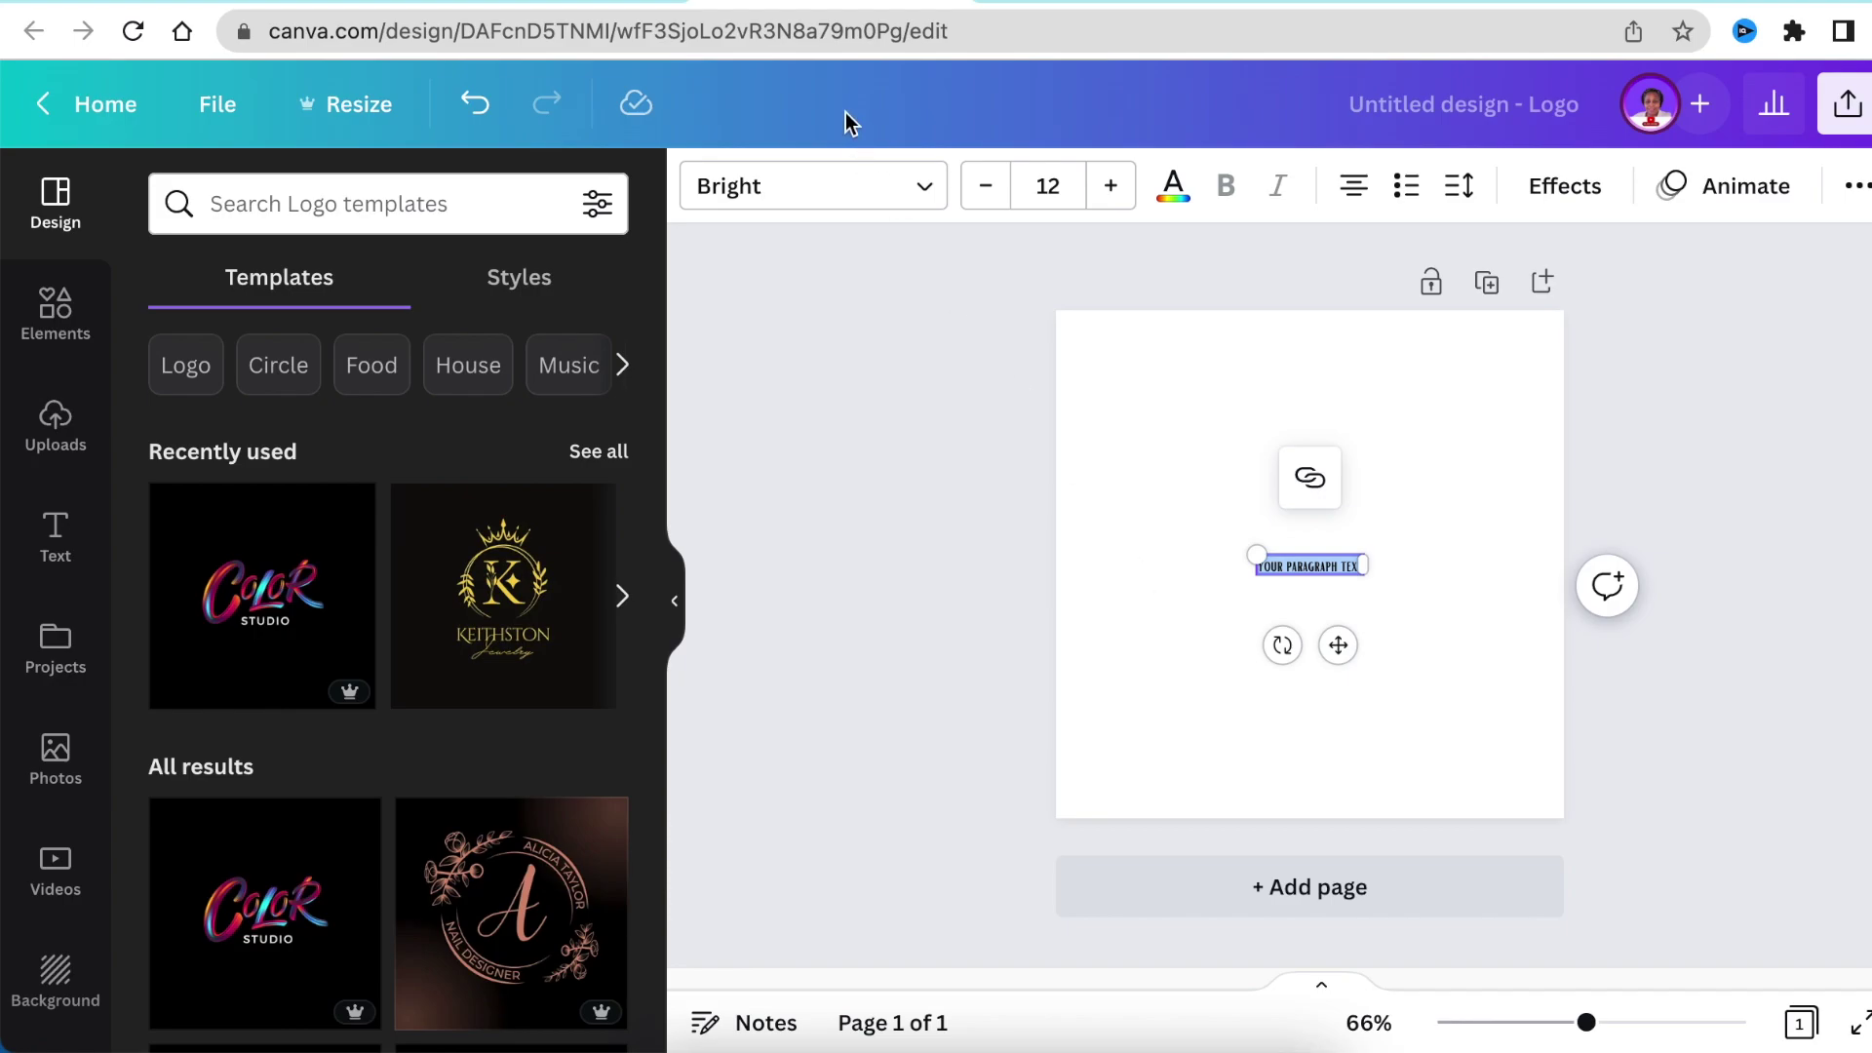
click(925, 193)
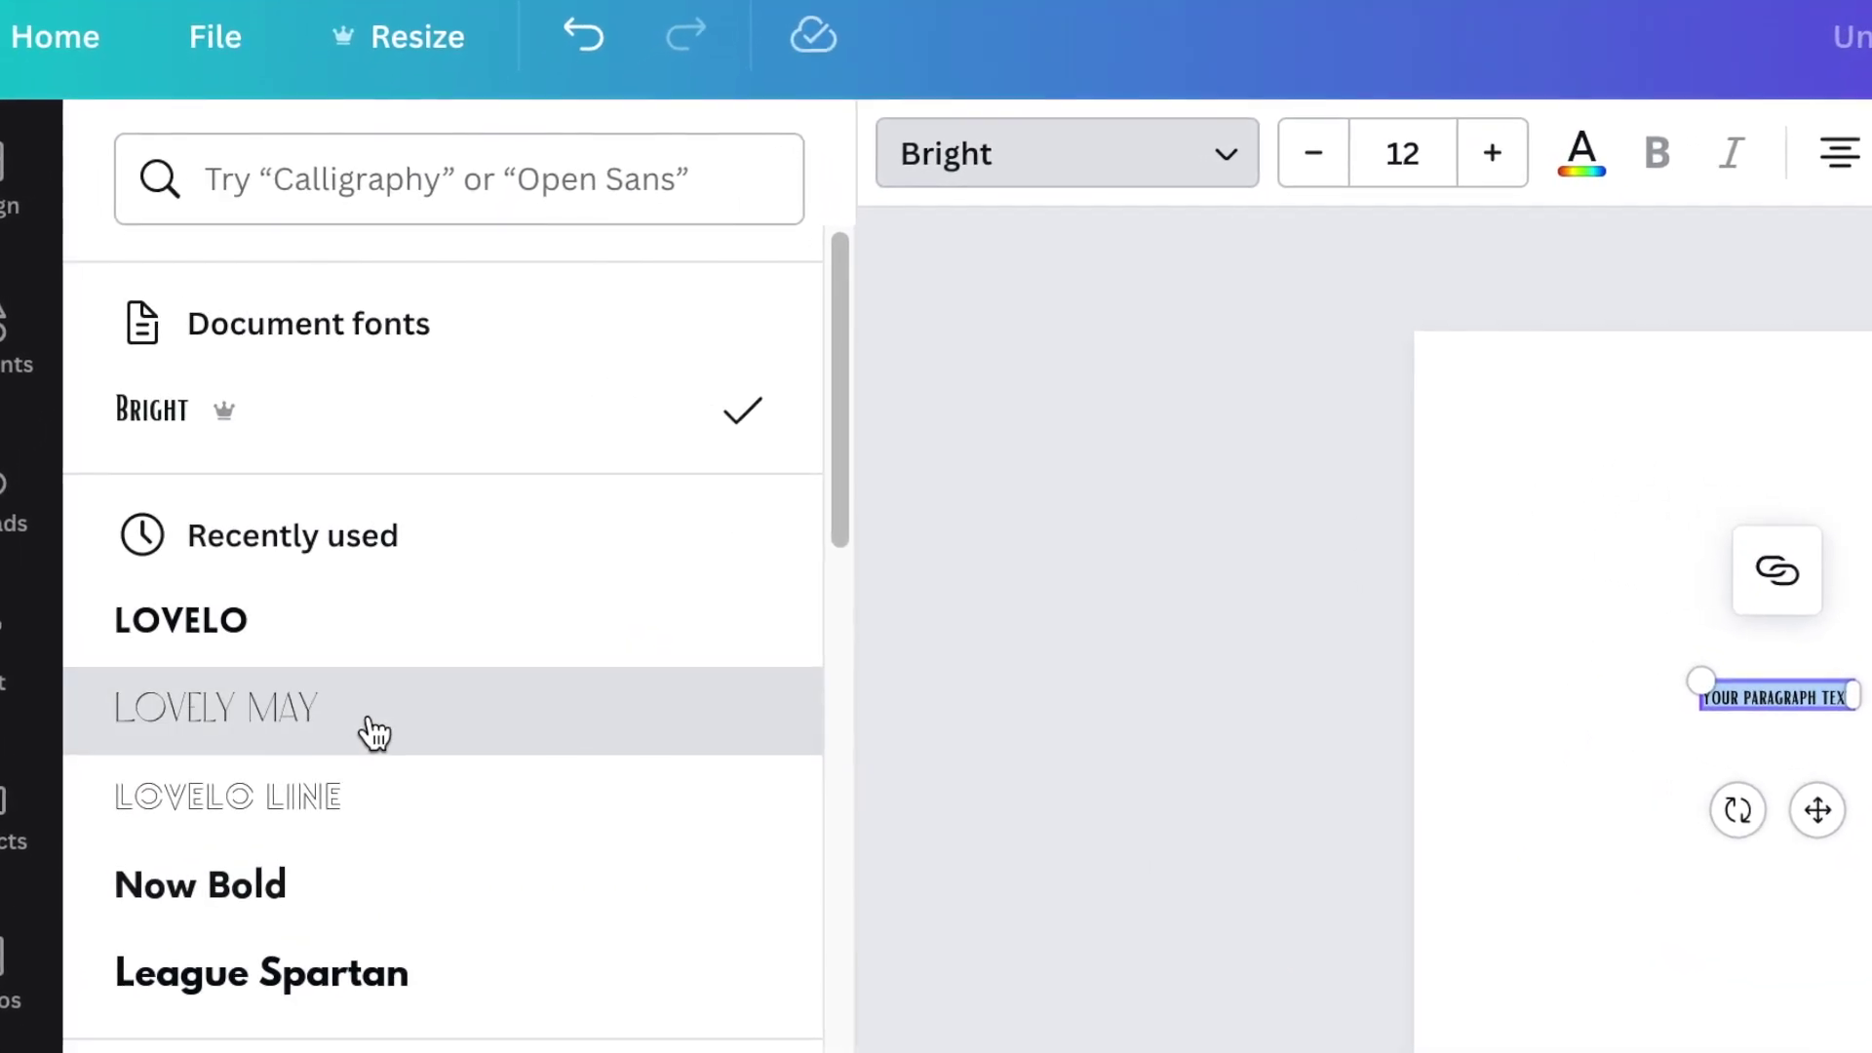
click(373, 733)
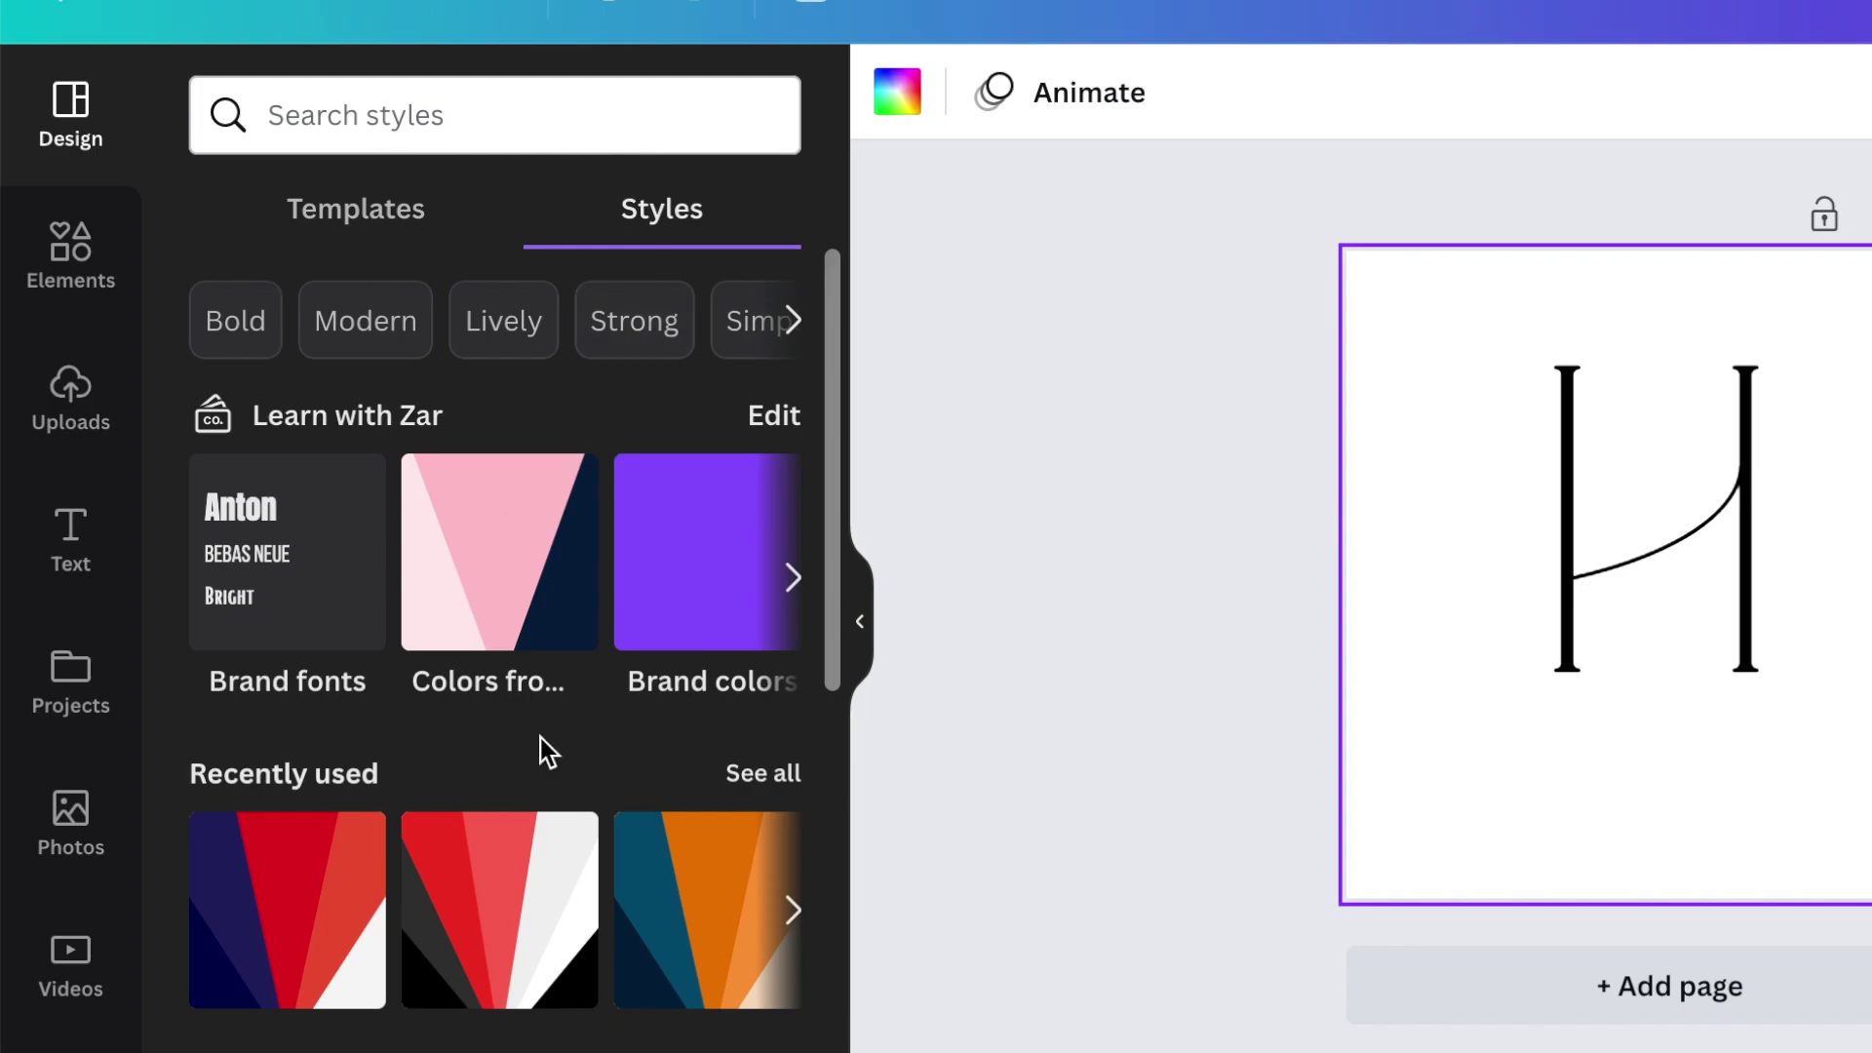
- Apply the recently used dark red and yellow palette for a black background and gold H
scroll(540, 739, down, 2)
click(762, 689)
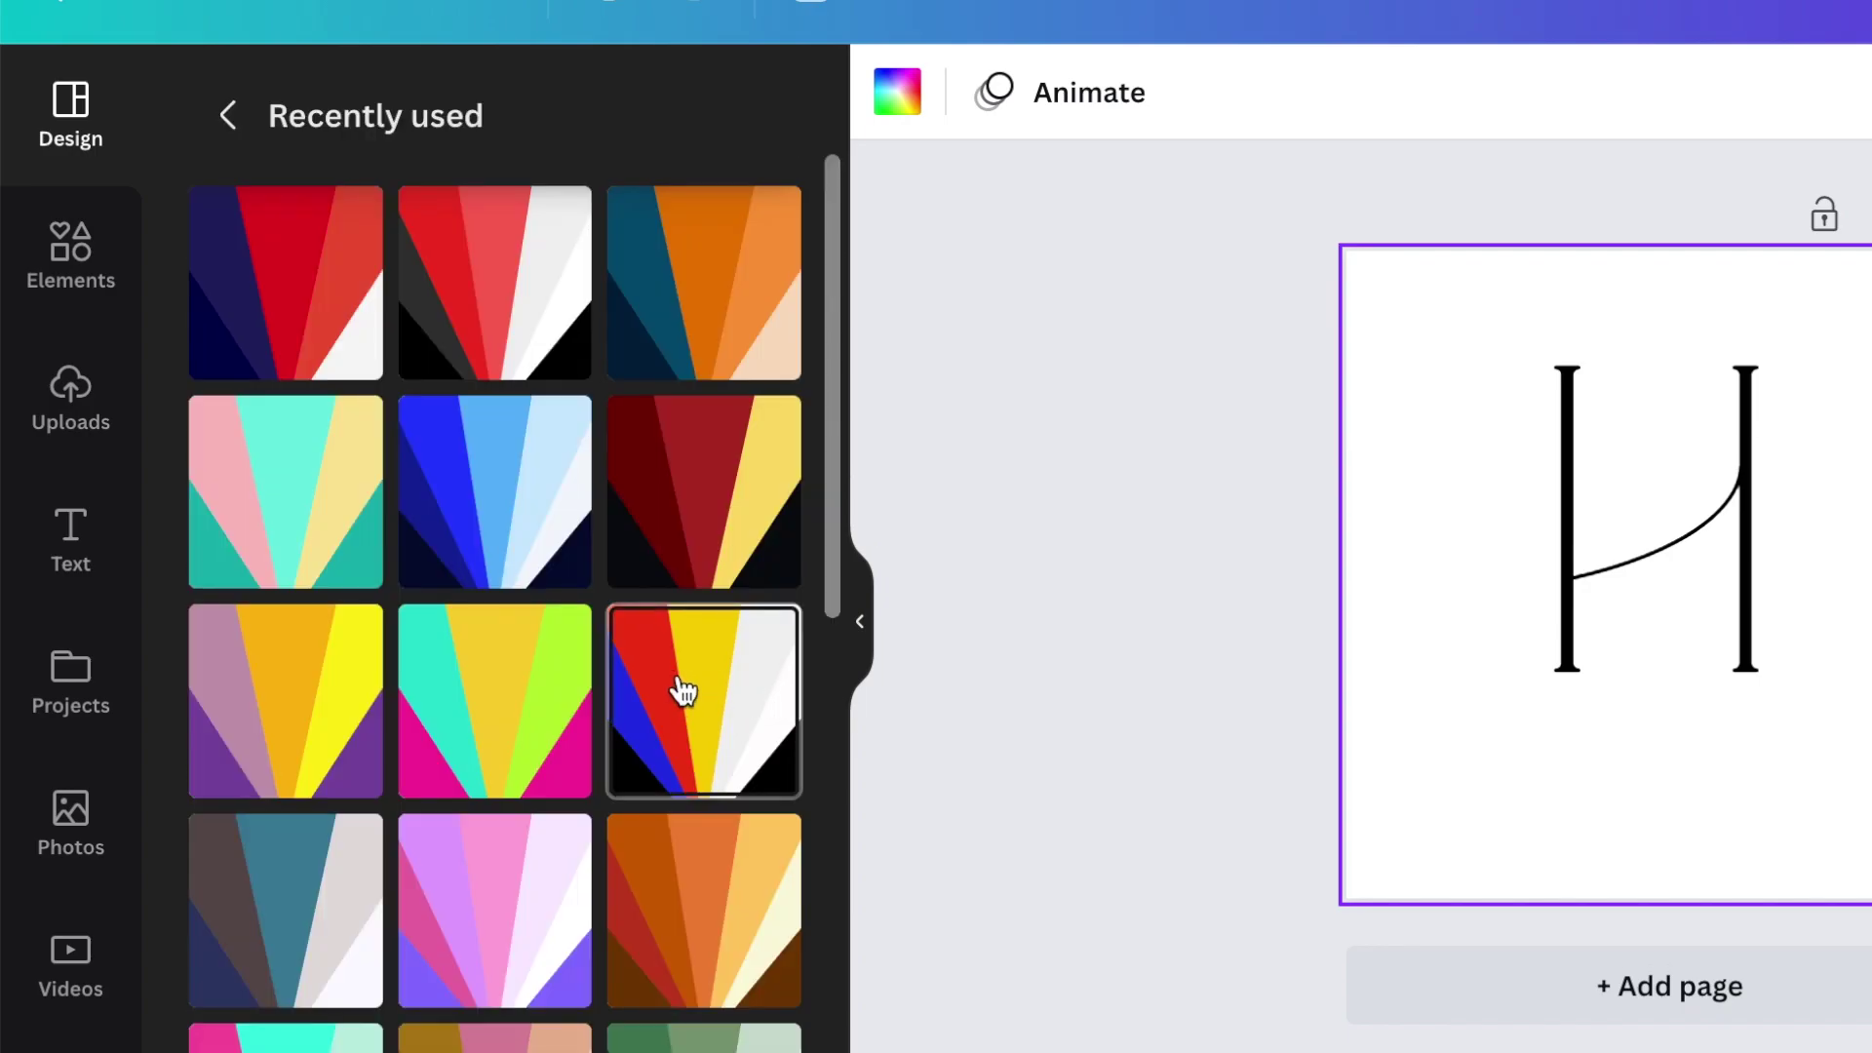
click(731, 459)
click(1396, 821)
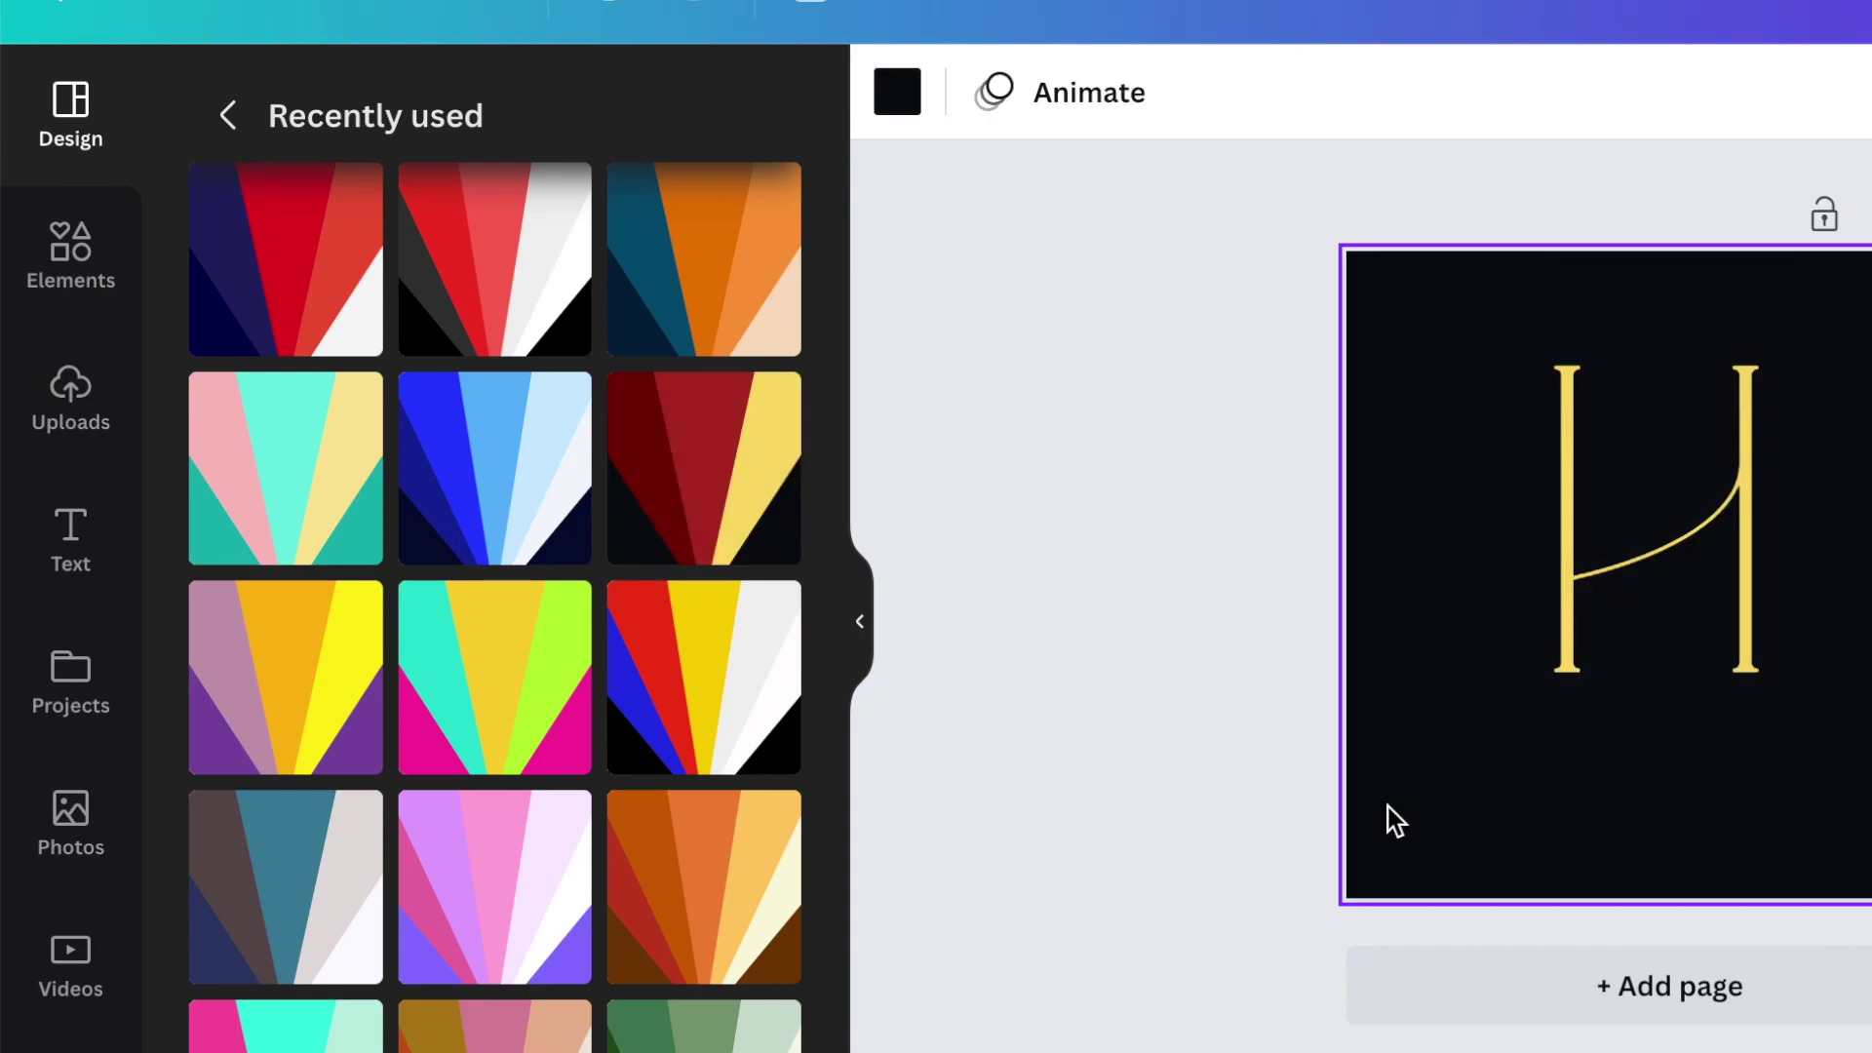
- Move the caption below the H, set it to Lovelo, and retype it as 'HASEEB ANWAW'S WORLD'
click(1667, 565)
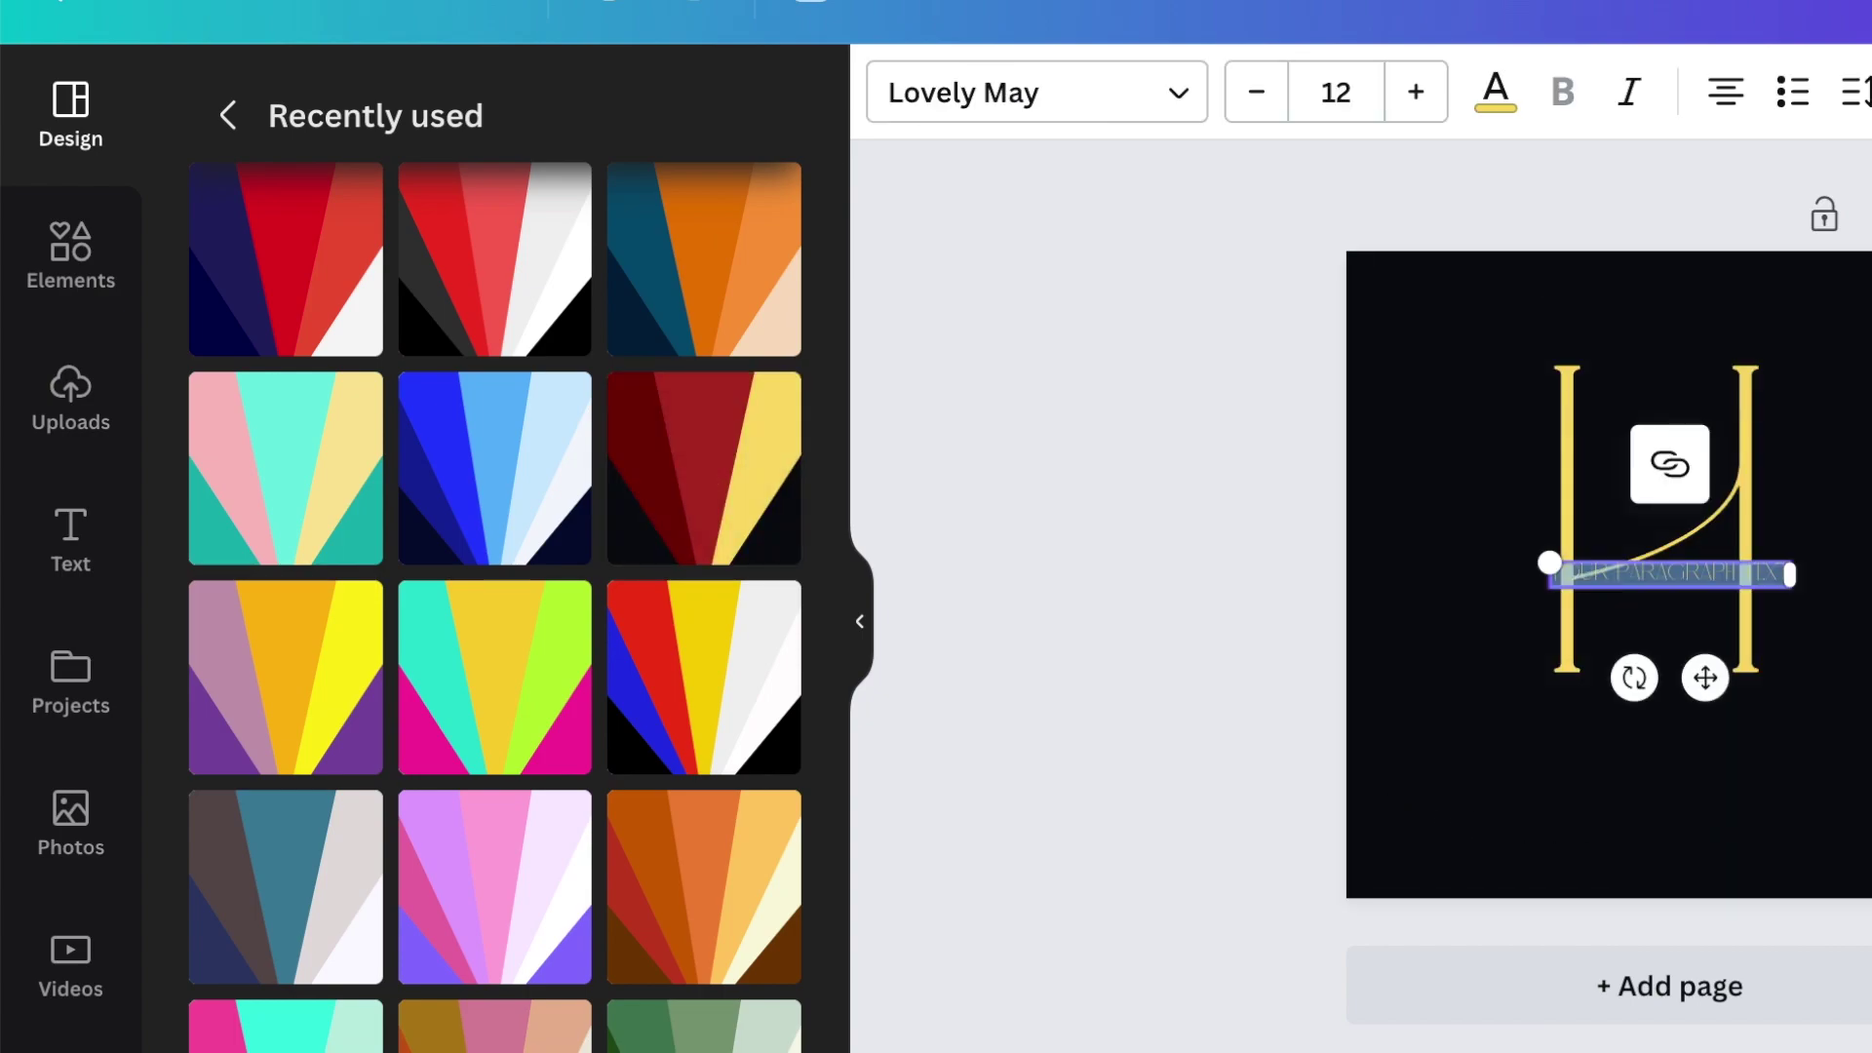
drag(1705, 679, 1706, 869)
click(1150, 97)
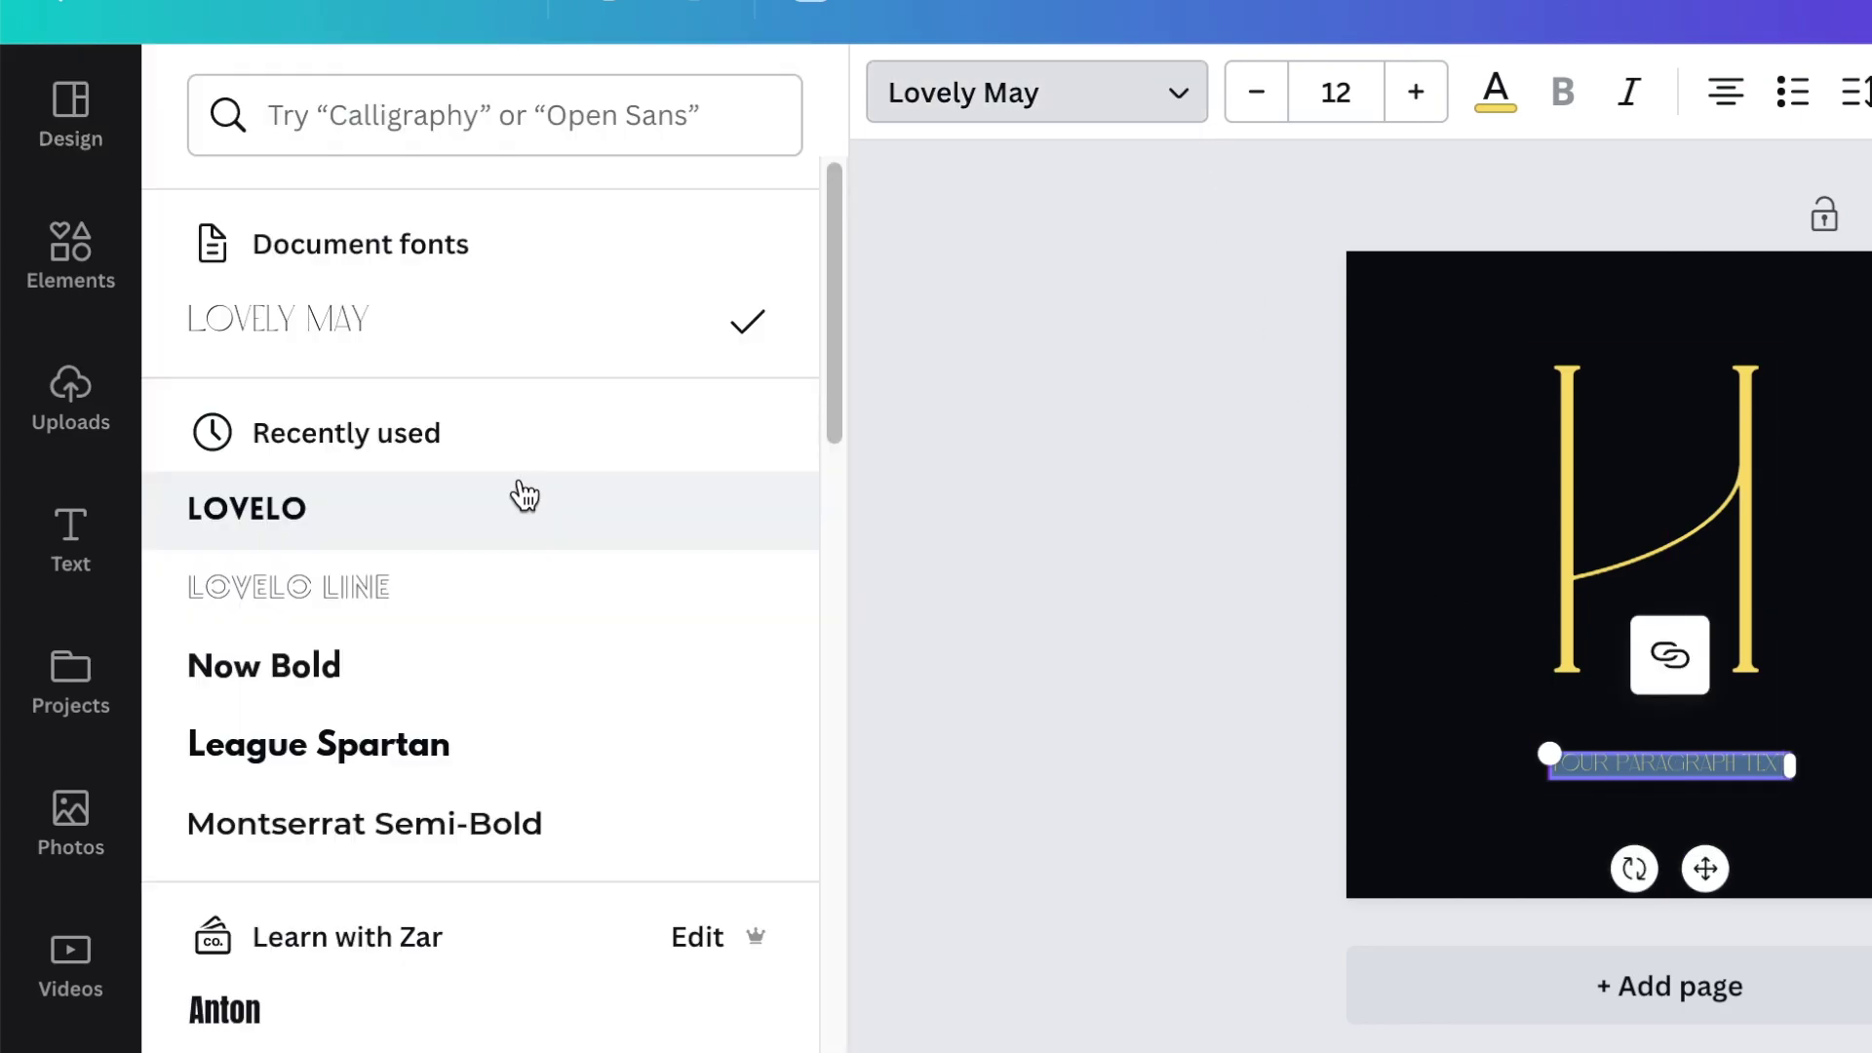
click(427, 511)
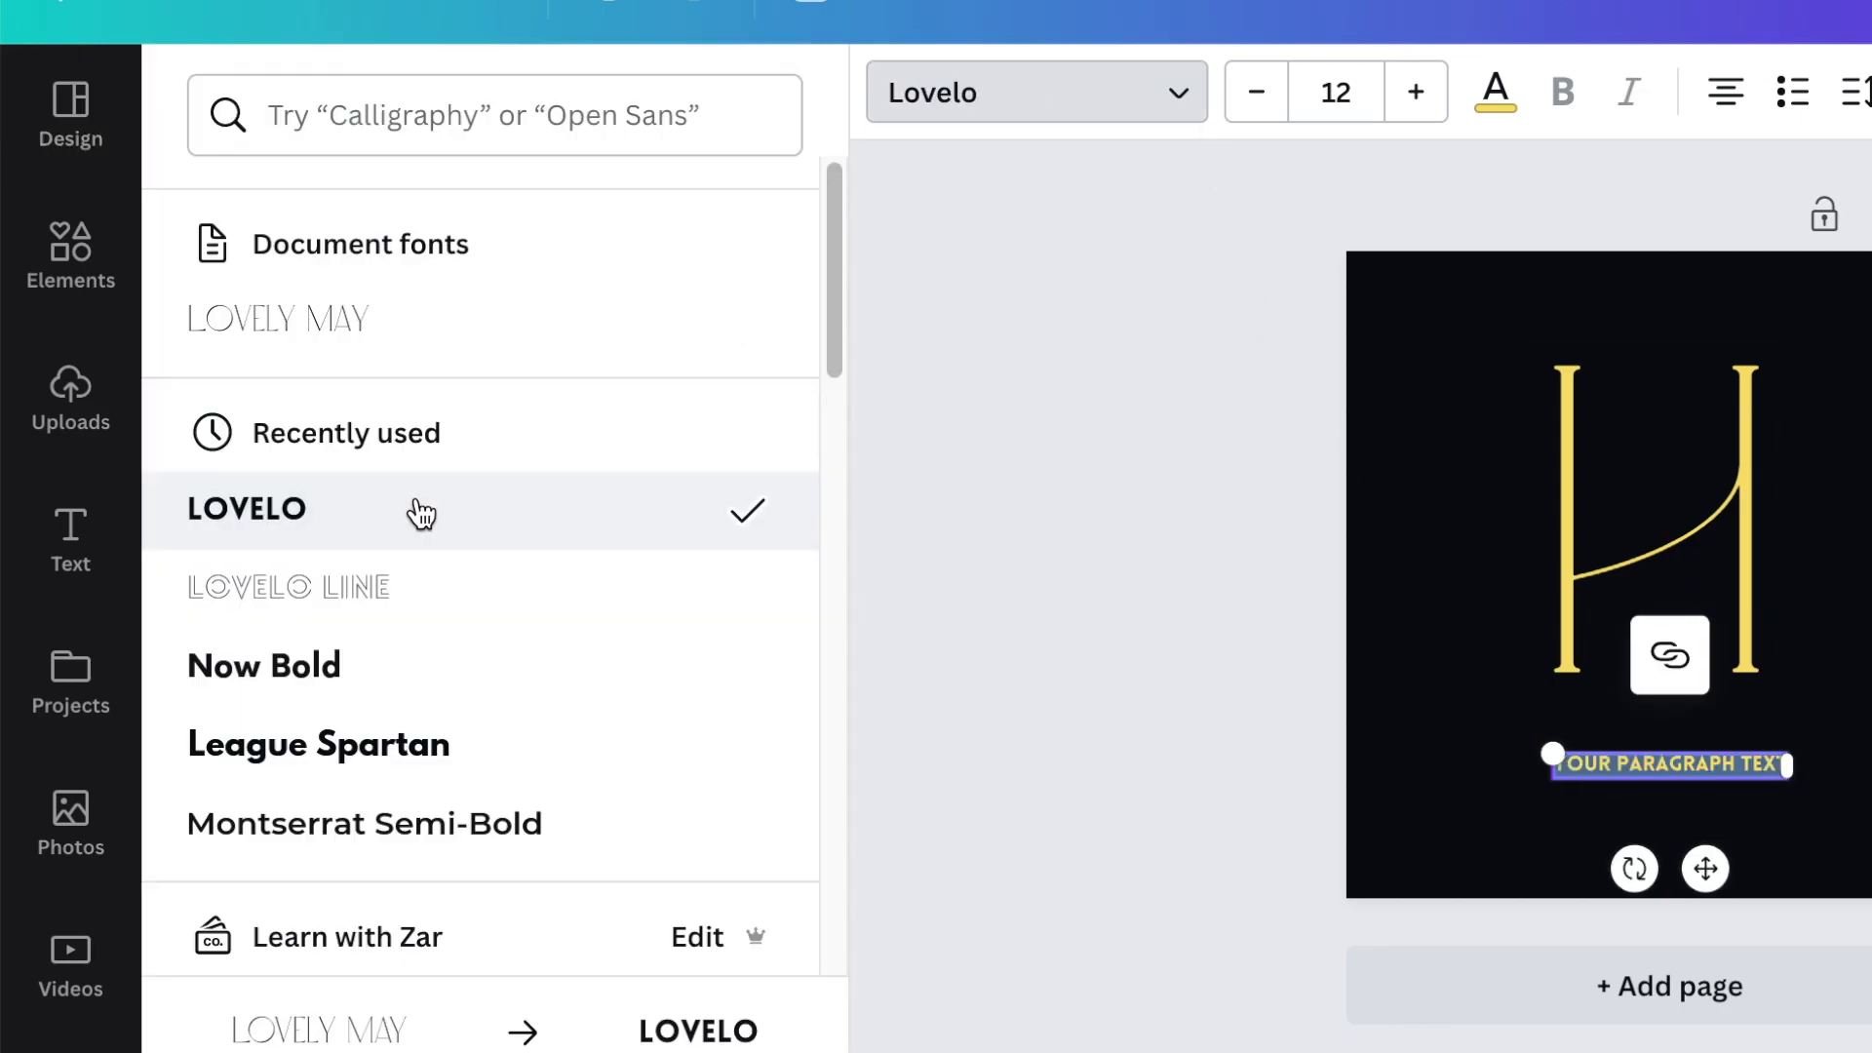
click(1646, 775)
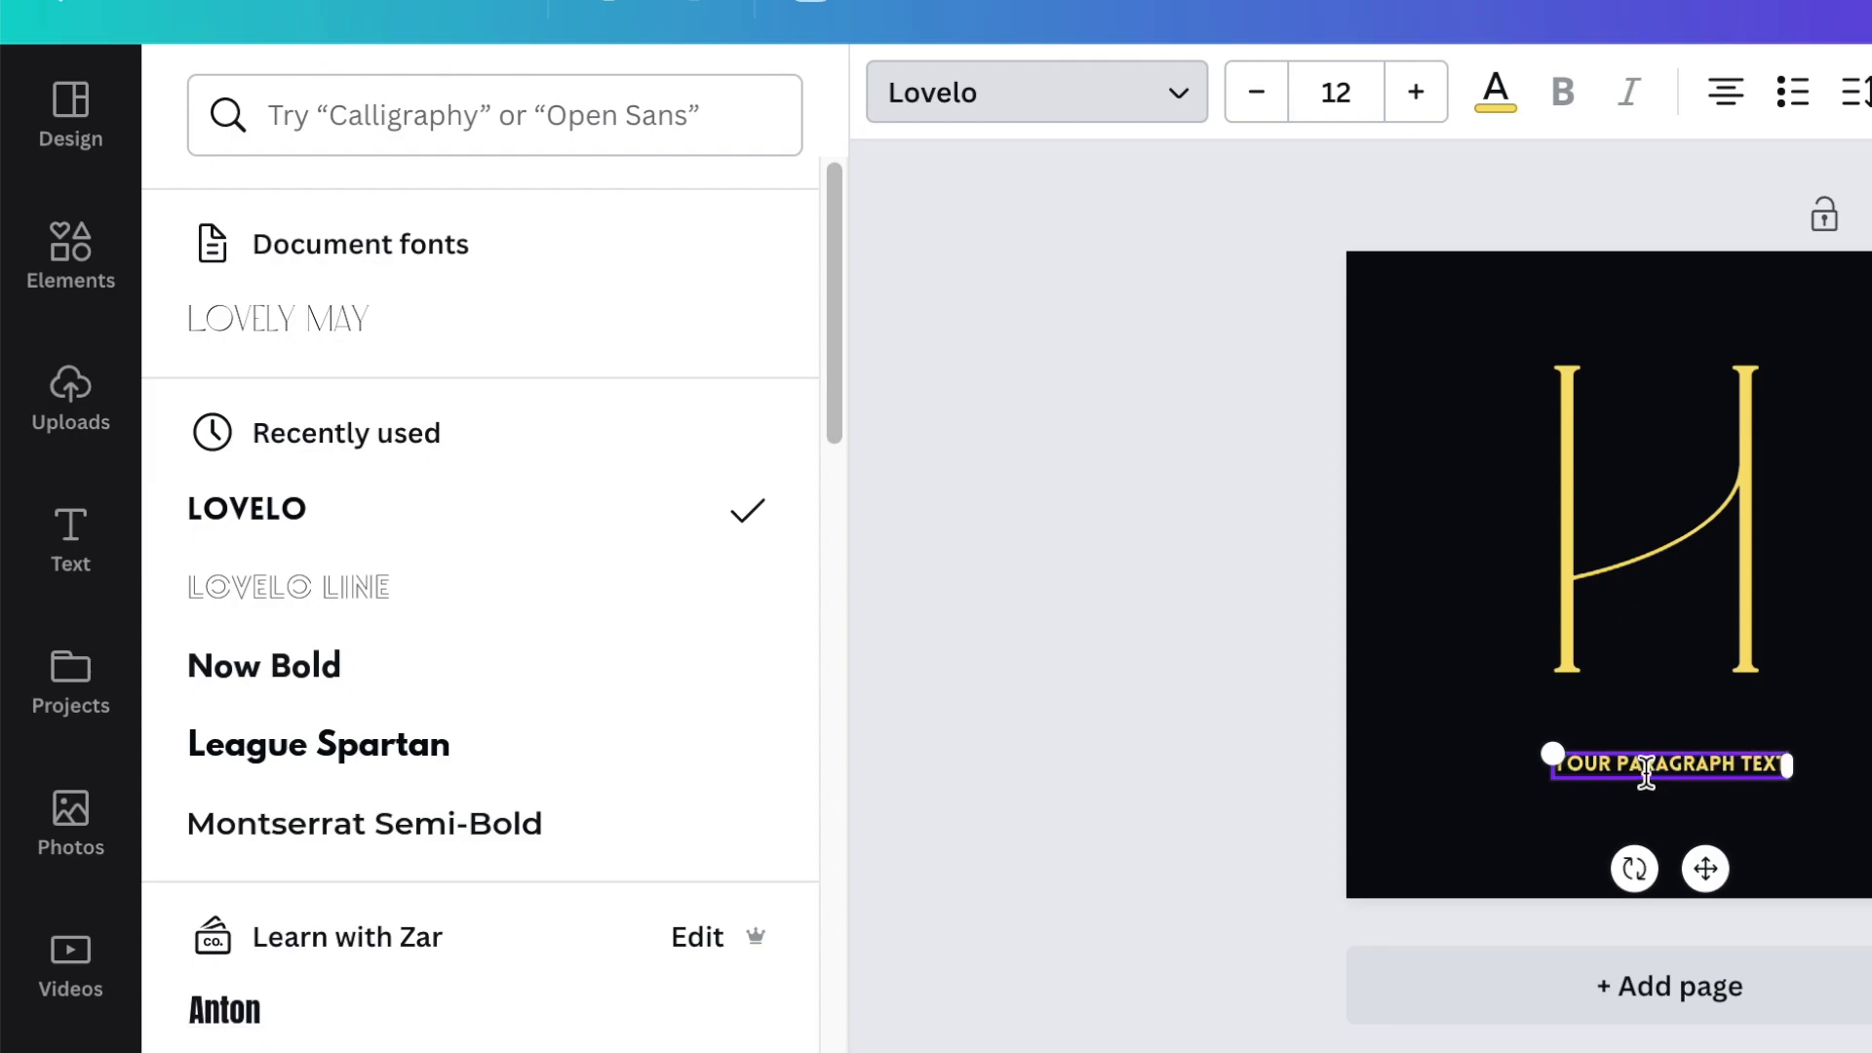
double_click(1647, 776)
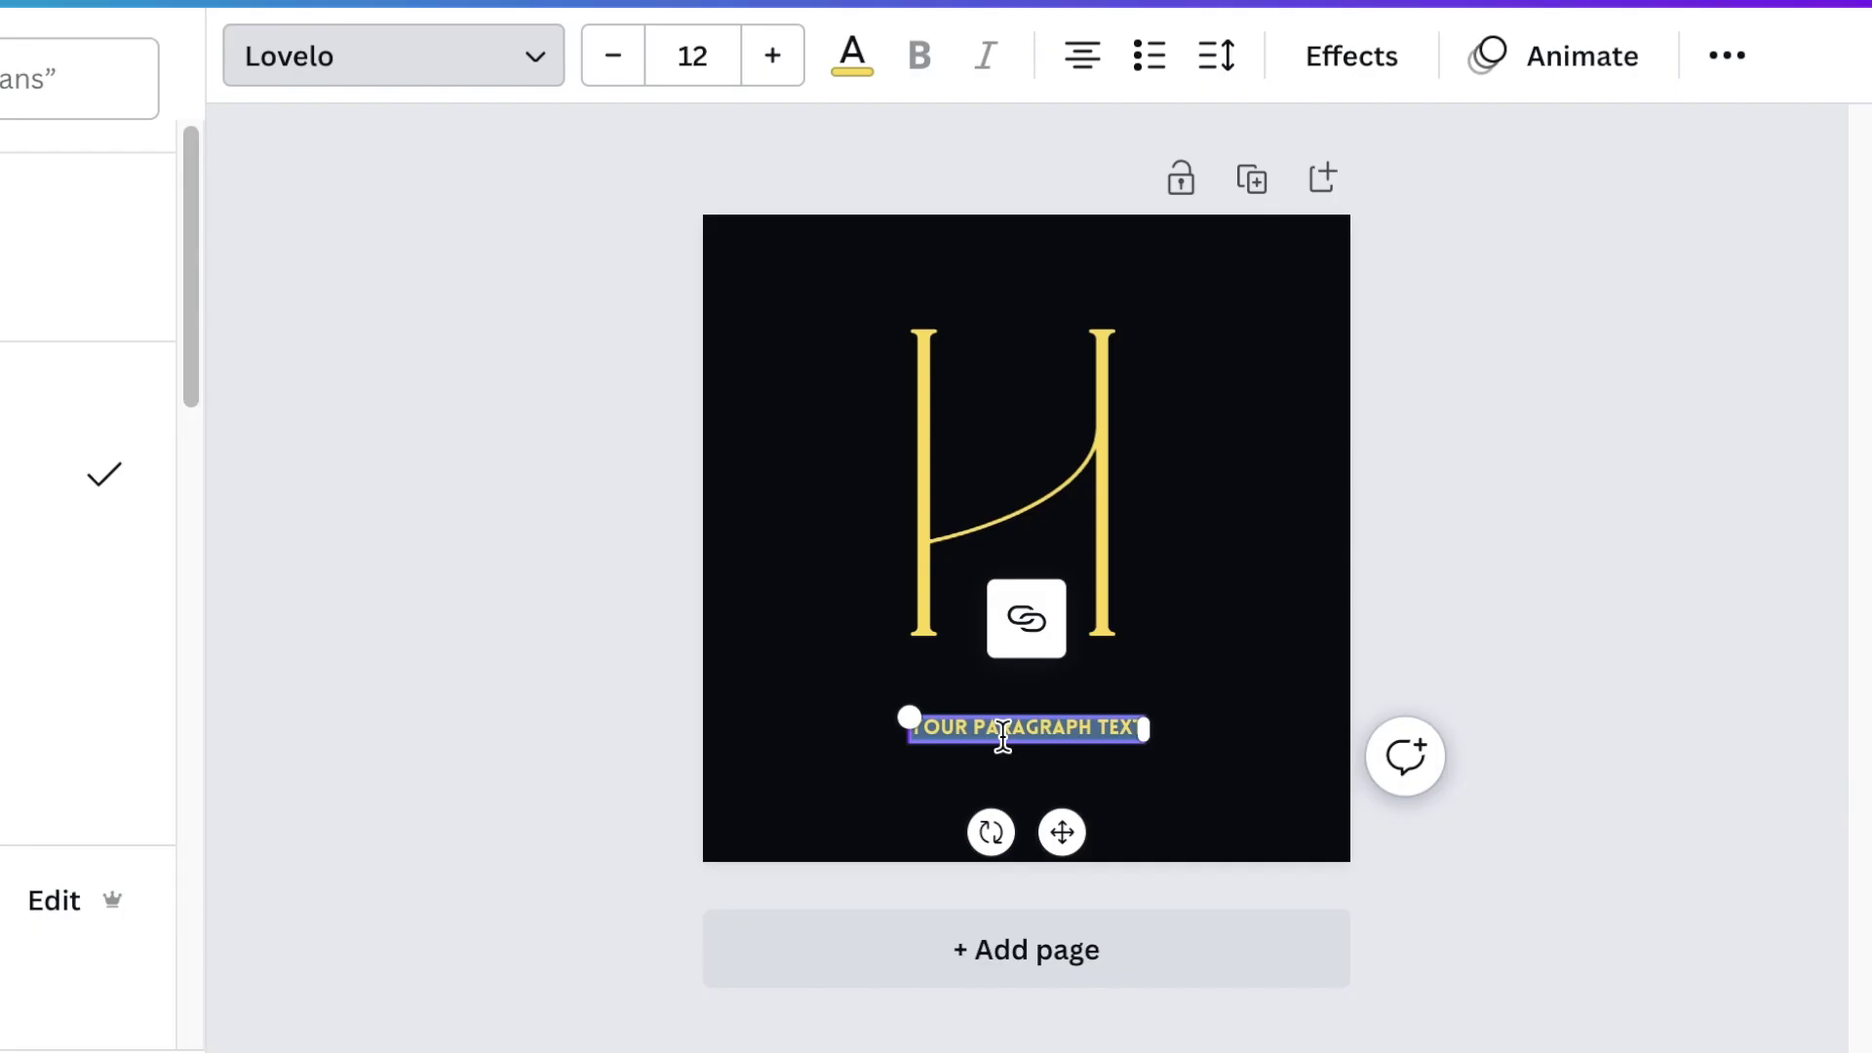
text(HASEEB ANWAW'S WORLD)
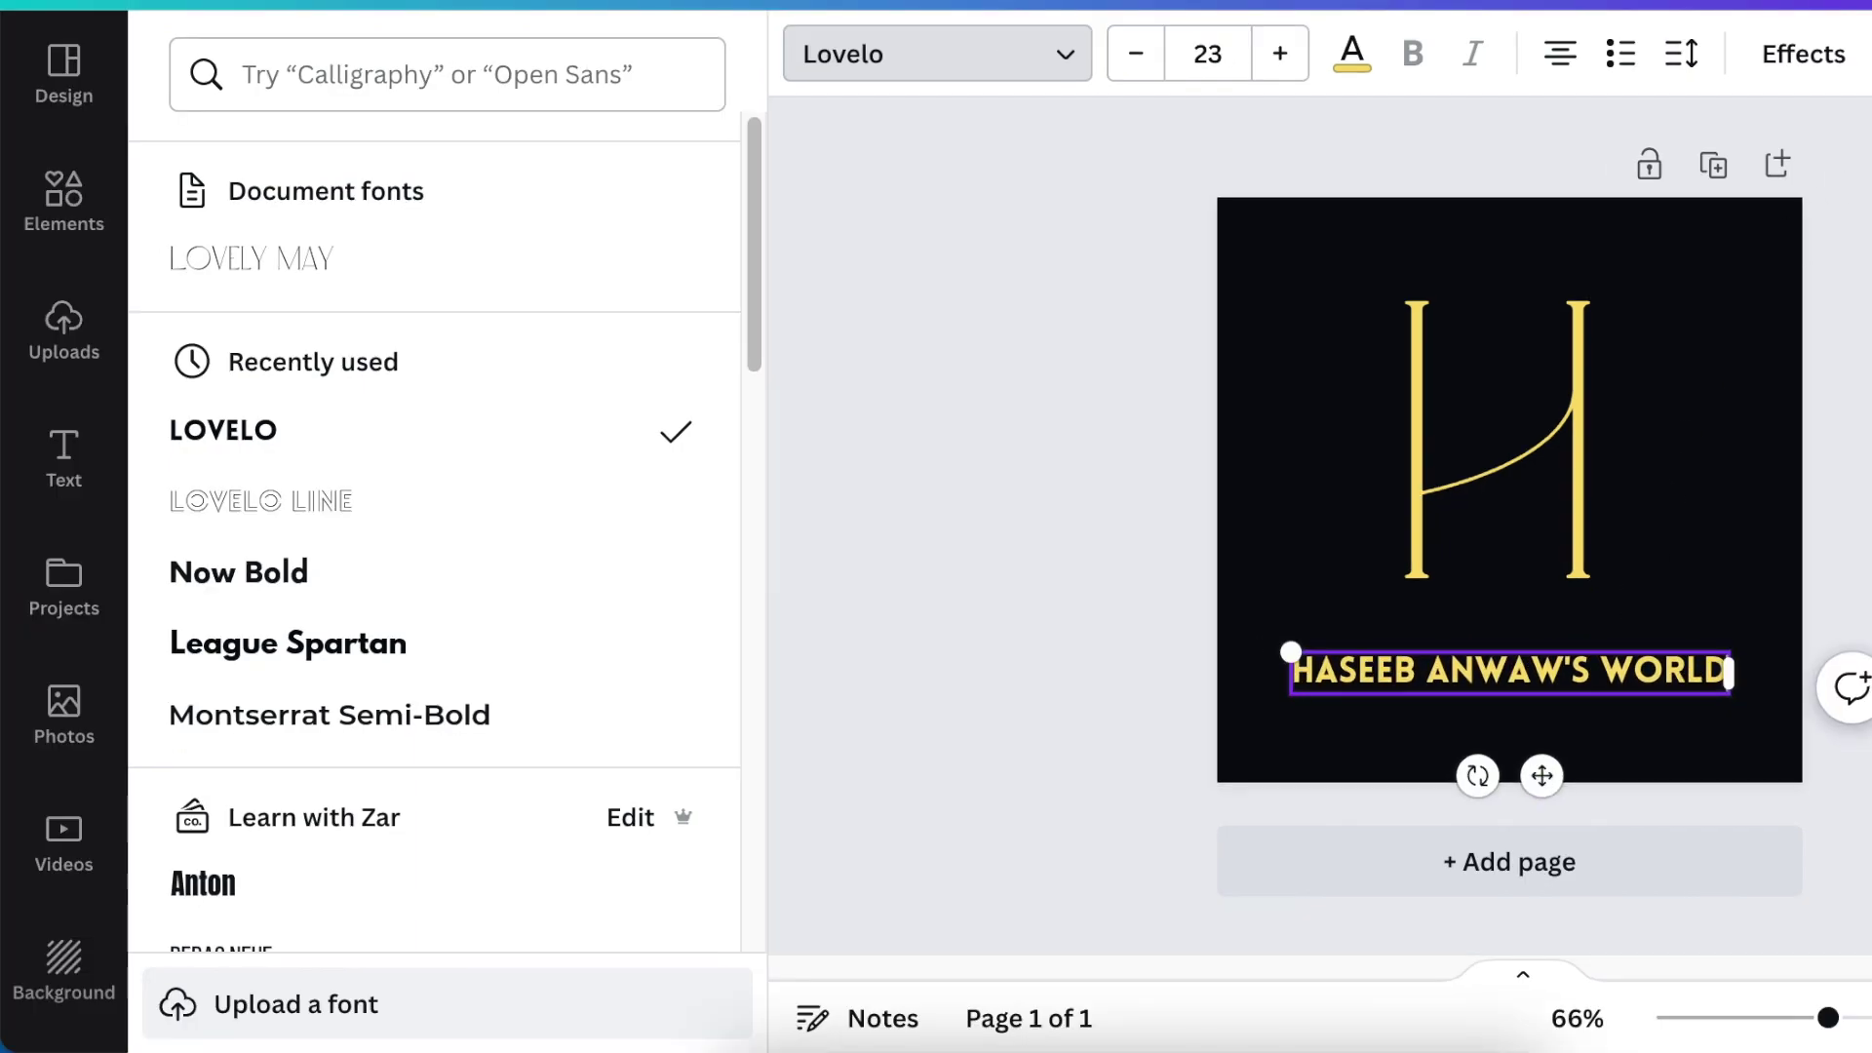
- Apply a Curve shape effect with a negative value so the caption arcs under the H
click(1791, 59)
scroll(389, 781, down, 2)
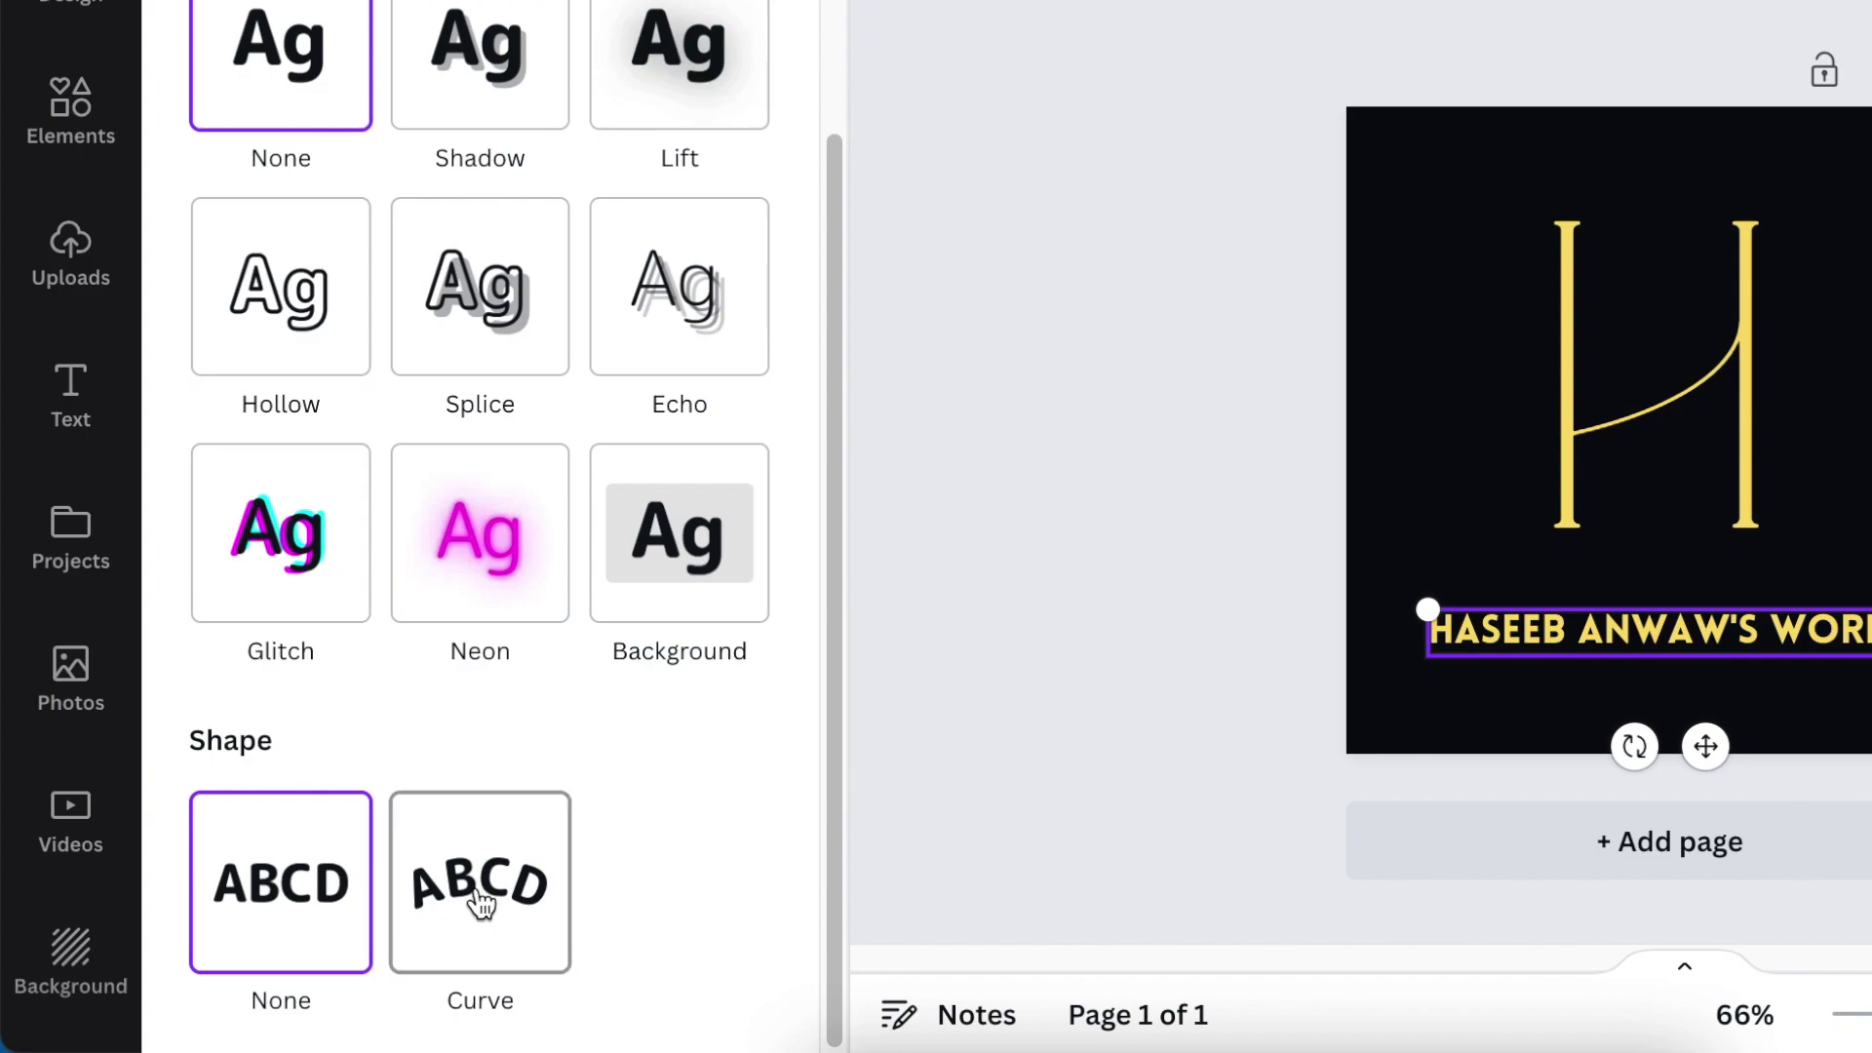
click(480, 902)
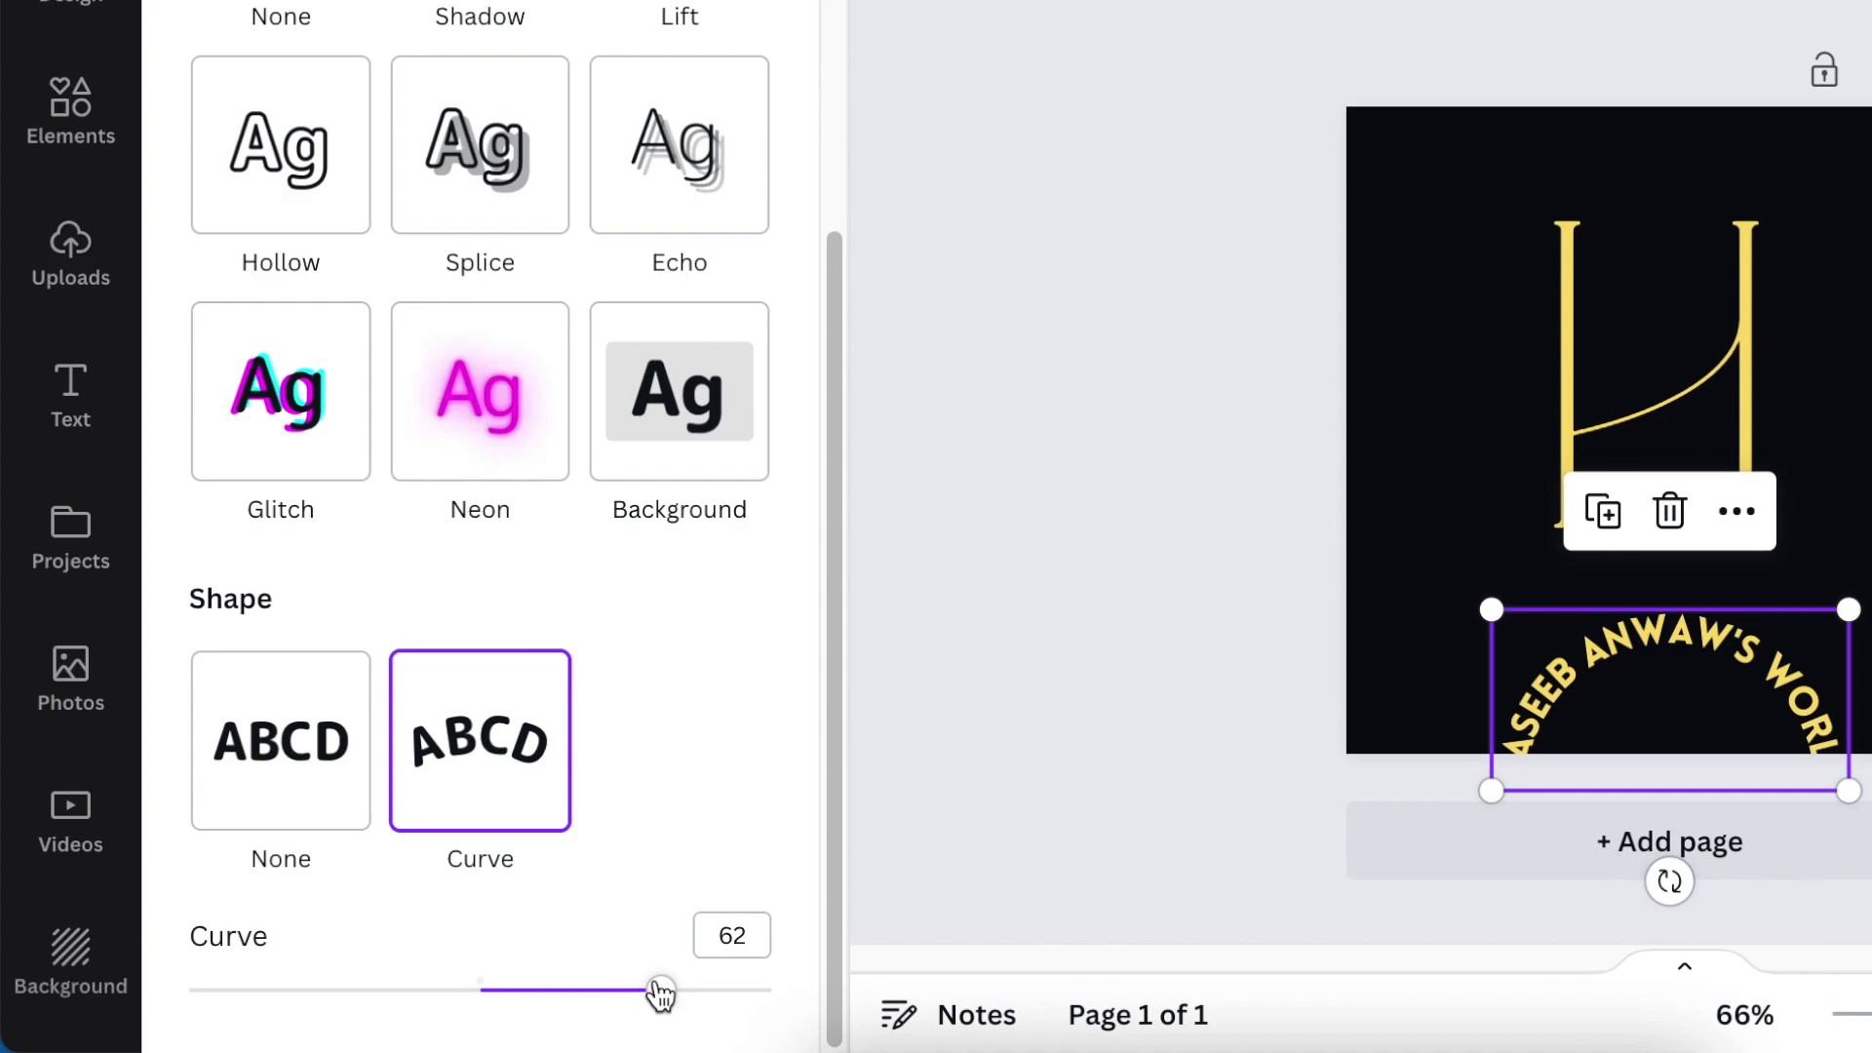
drag(660, 993, 481, 1001)
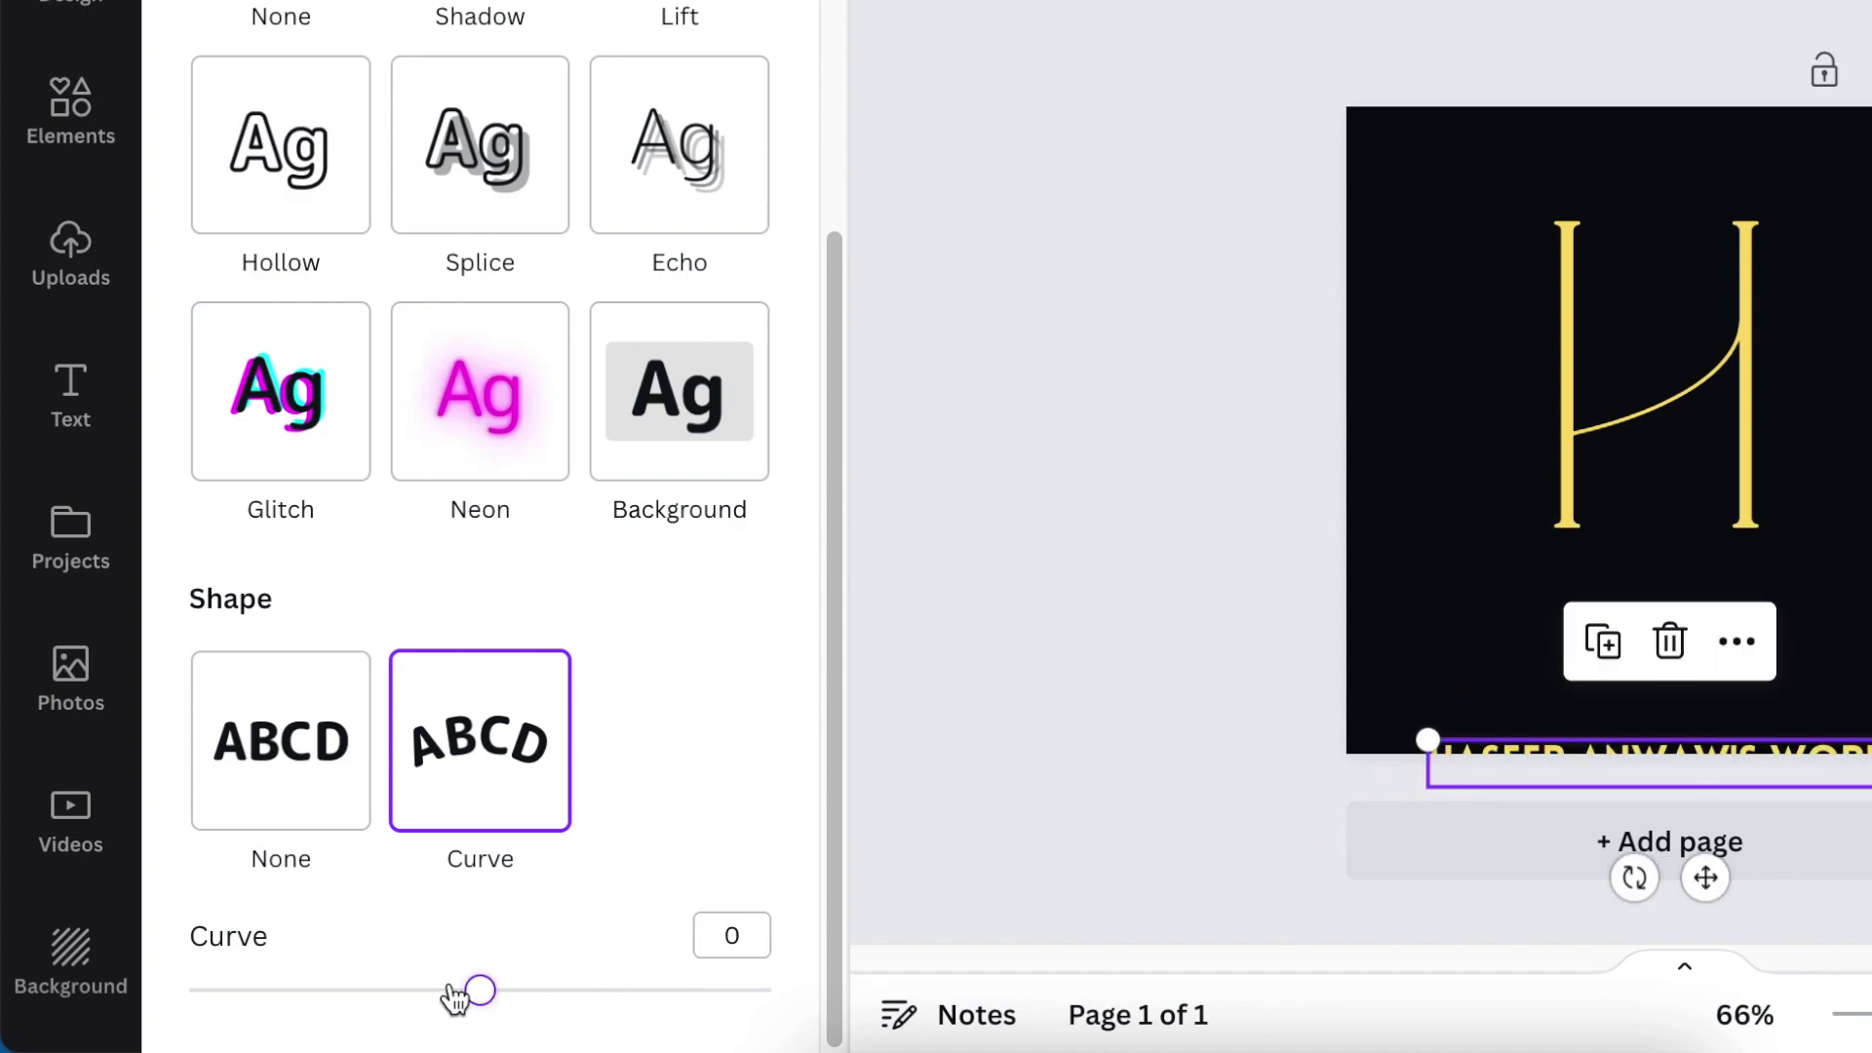
mouse_move(335, 995)
mouse_down()
mouse_move(389, 1009)
mouse_move(367, 991)
mouse_up()
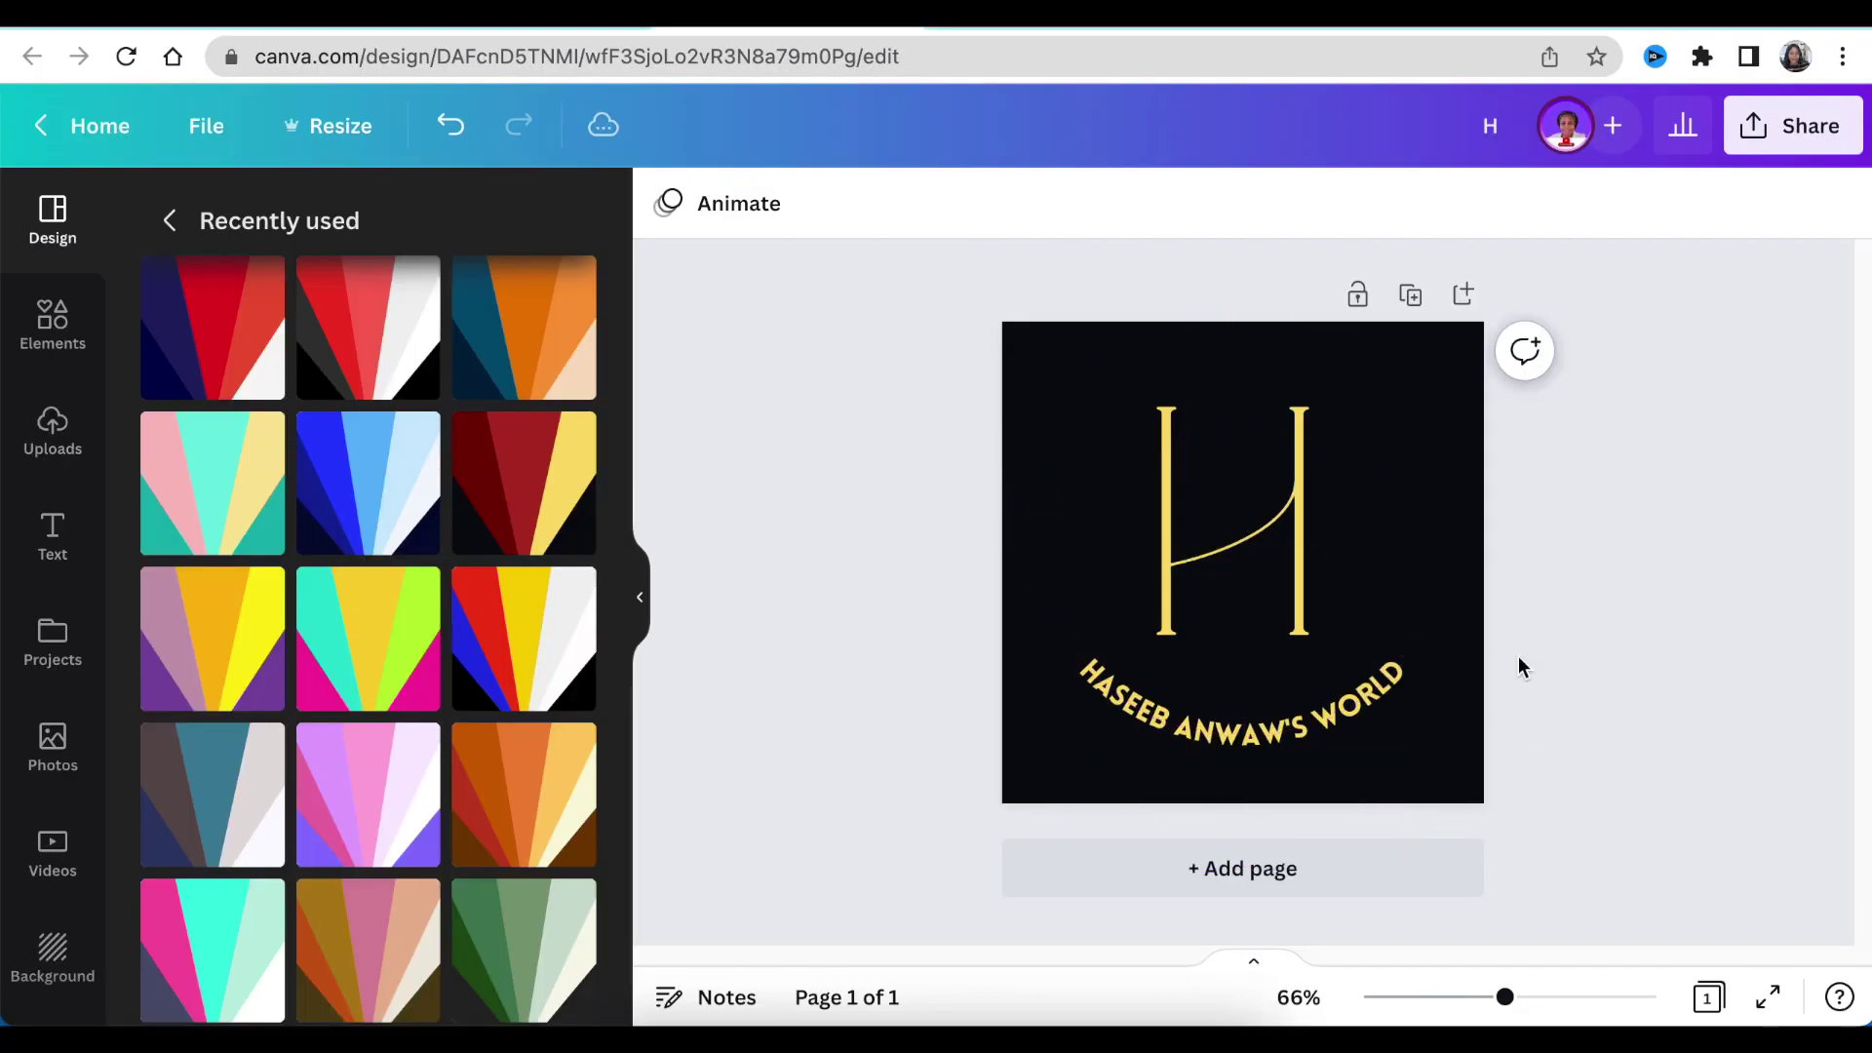
- Nudge the H down and add a thin circle outline graphic from Elements
key(ctrl+z)
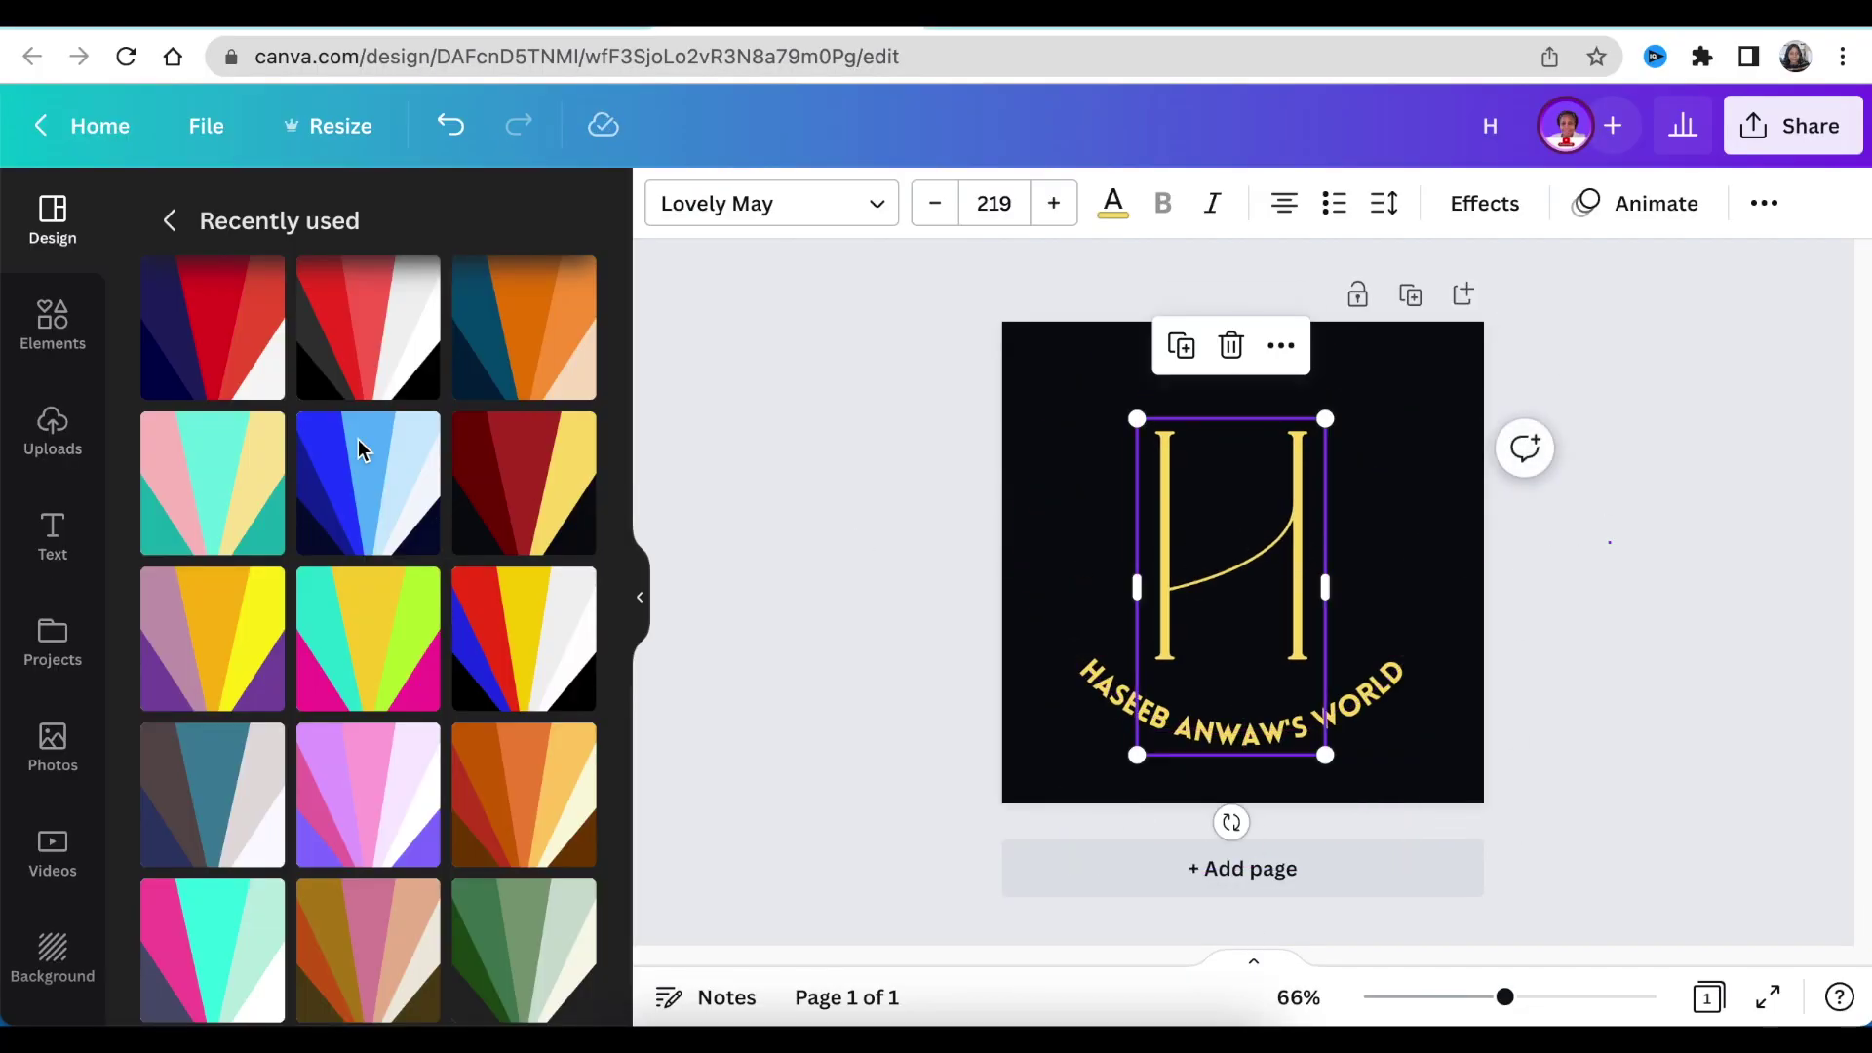
key(Escape)
click(46, 339)
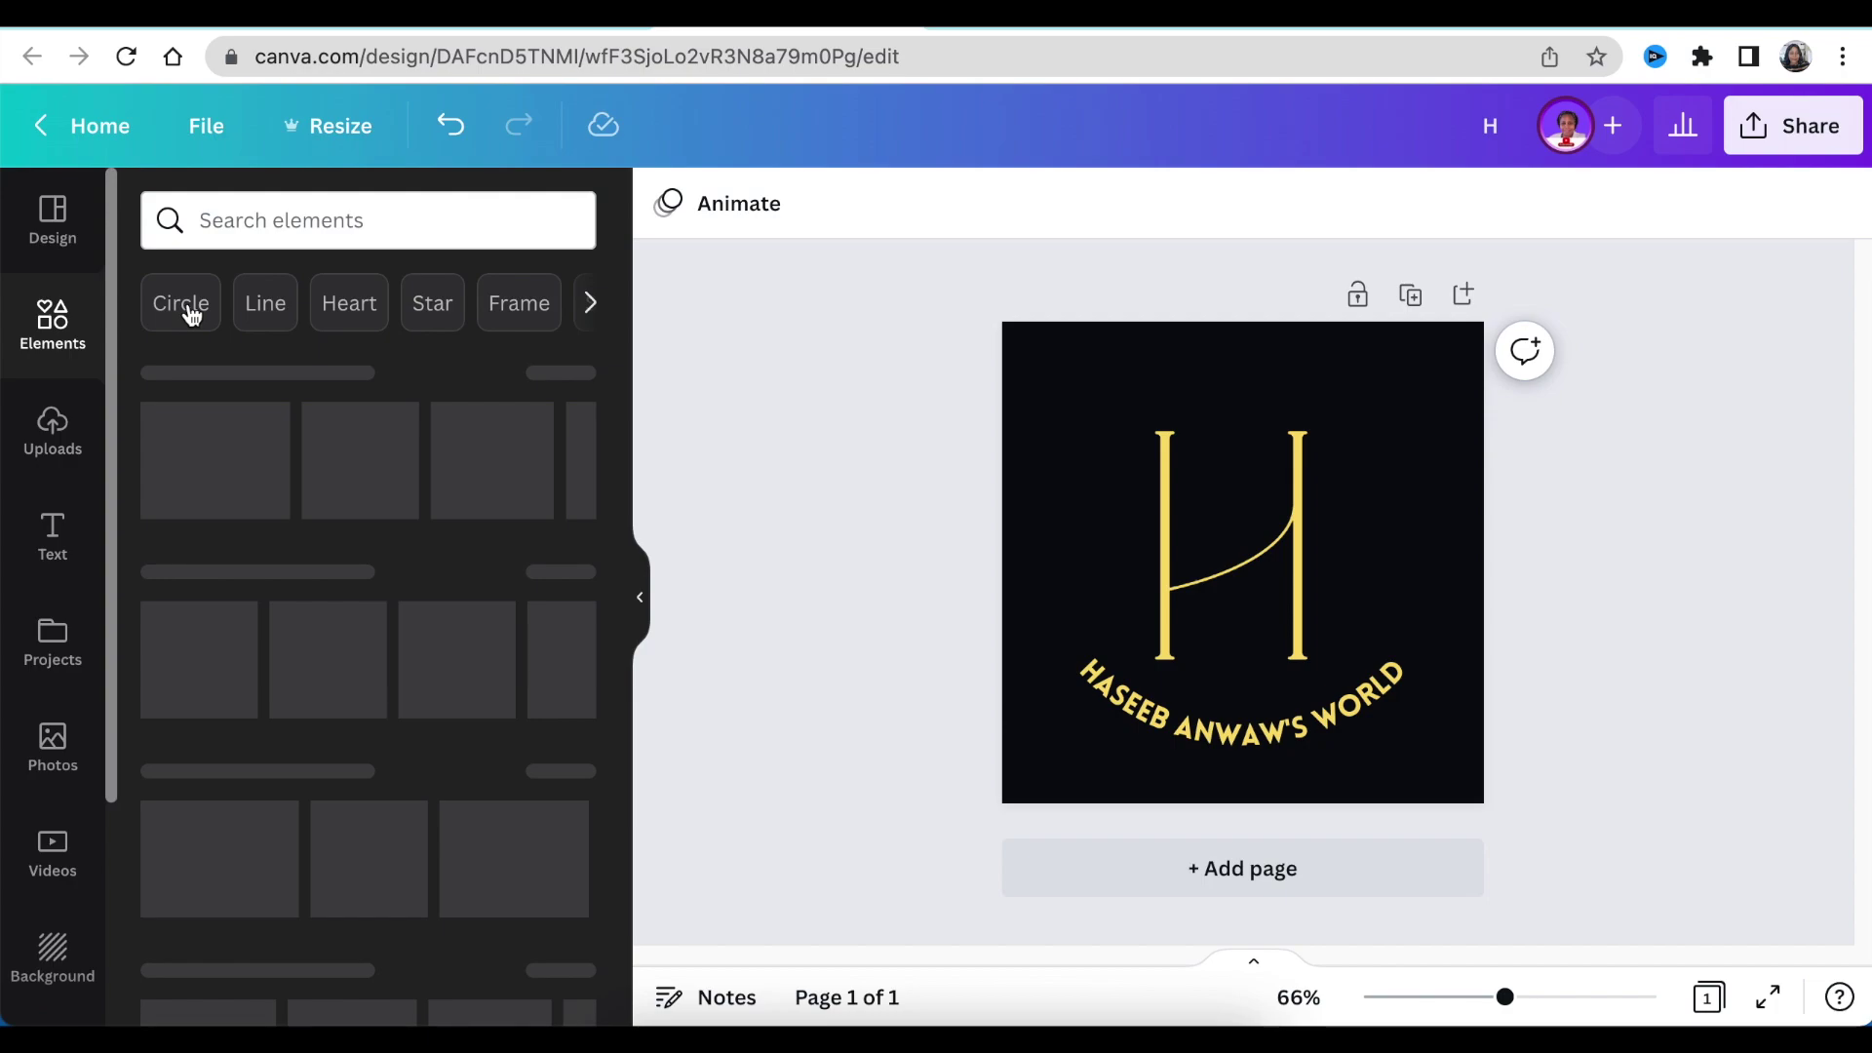
click(192, 314)
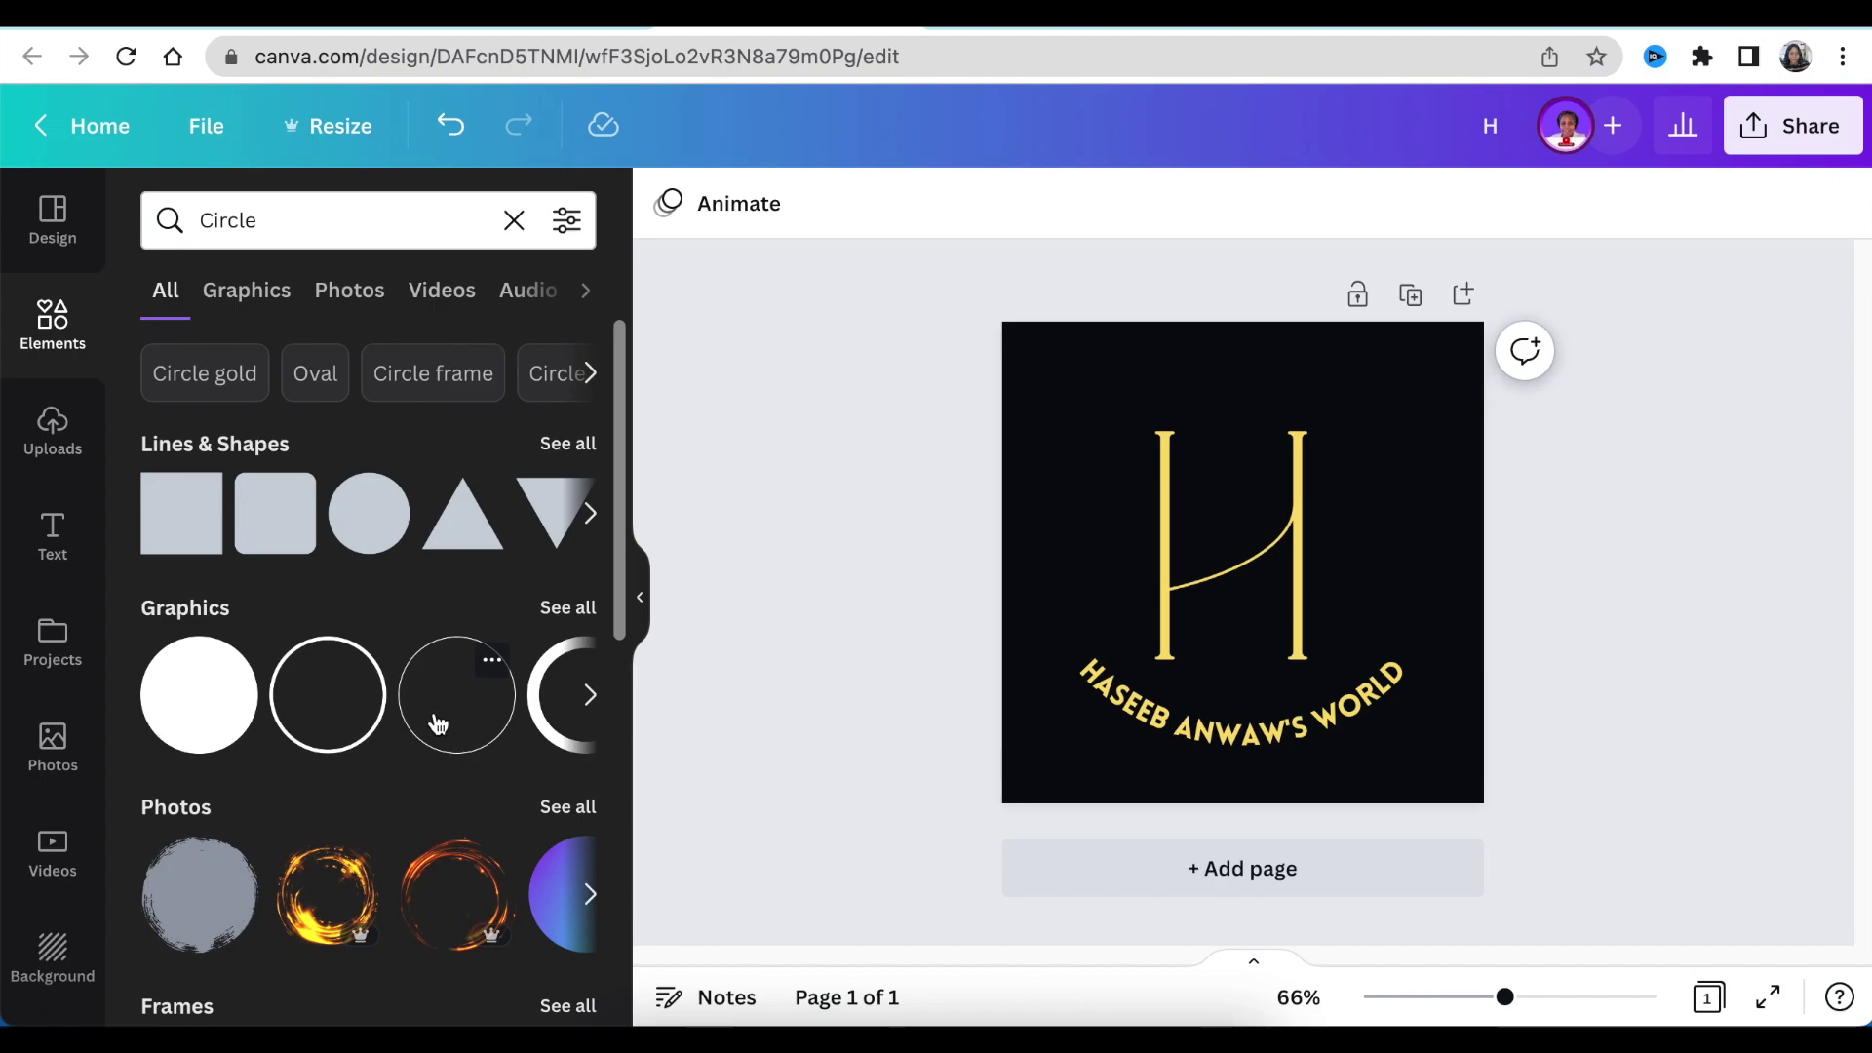
click(436, 724)
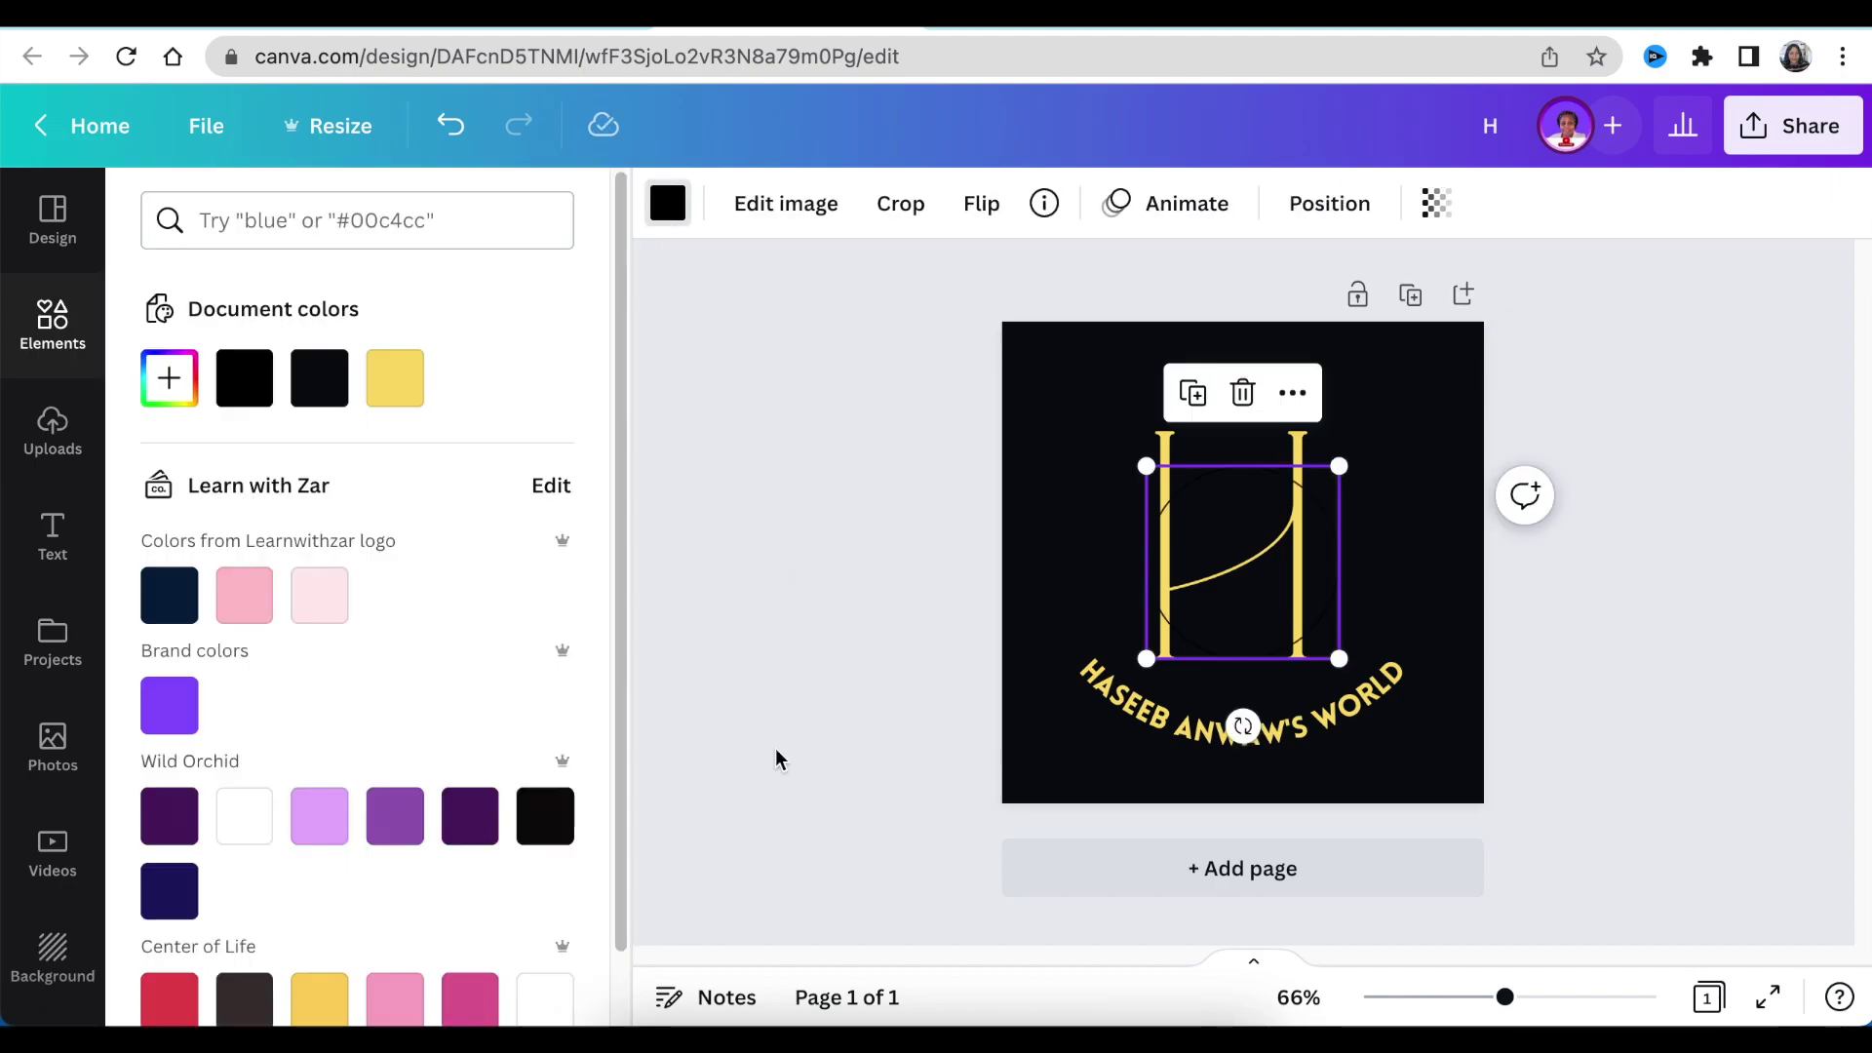
- Colour the circle gold and resize it to enclose the H and curved name
click(395, 380)
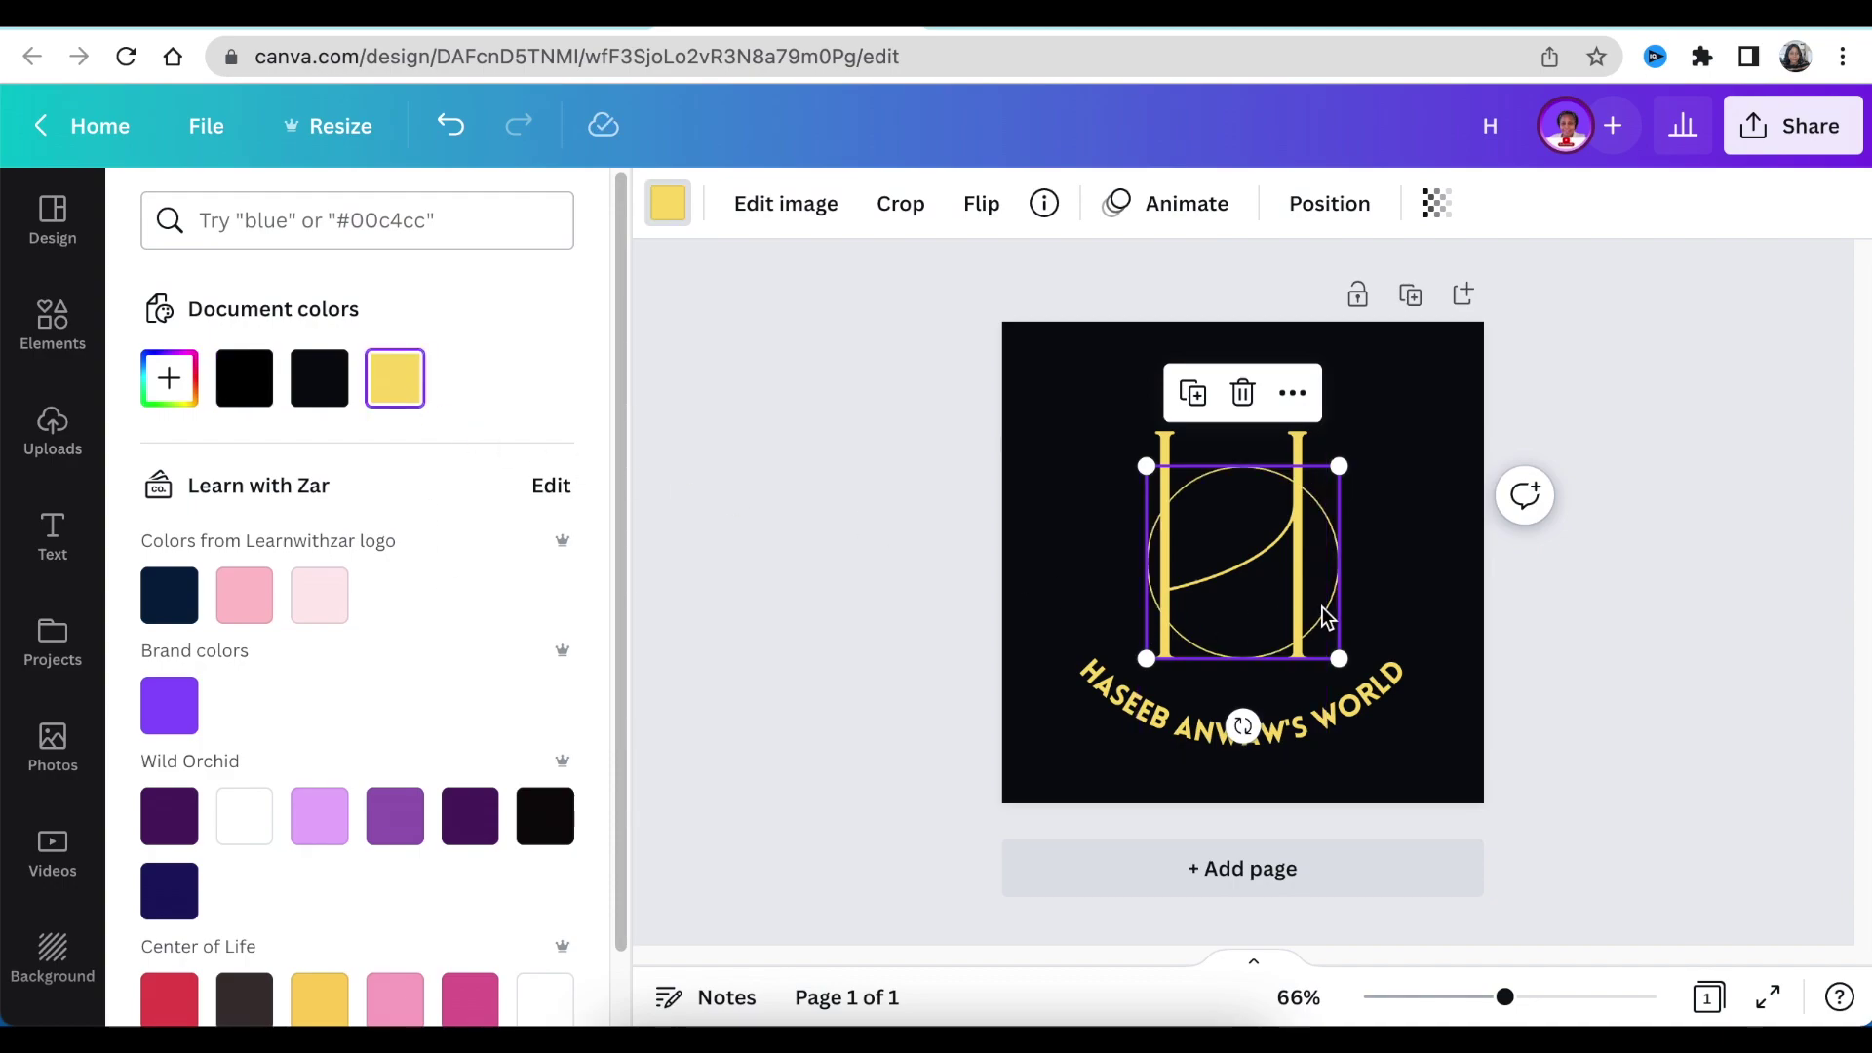
drag(1311, 595, 1235, 523)
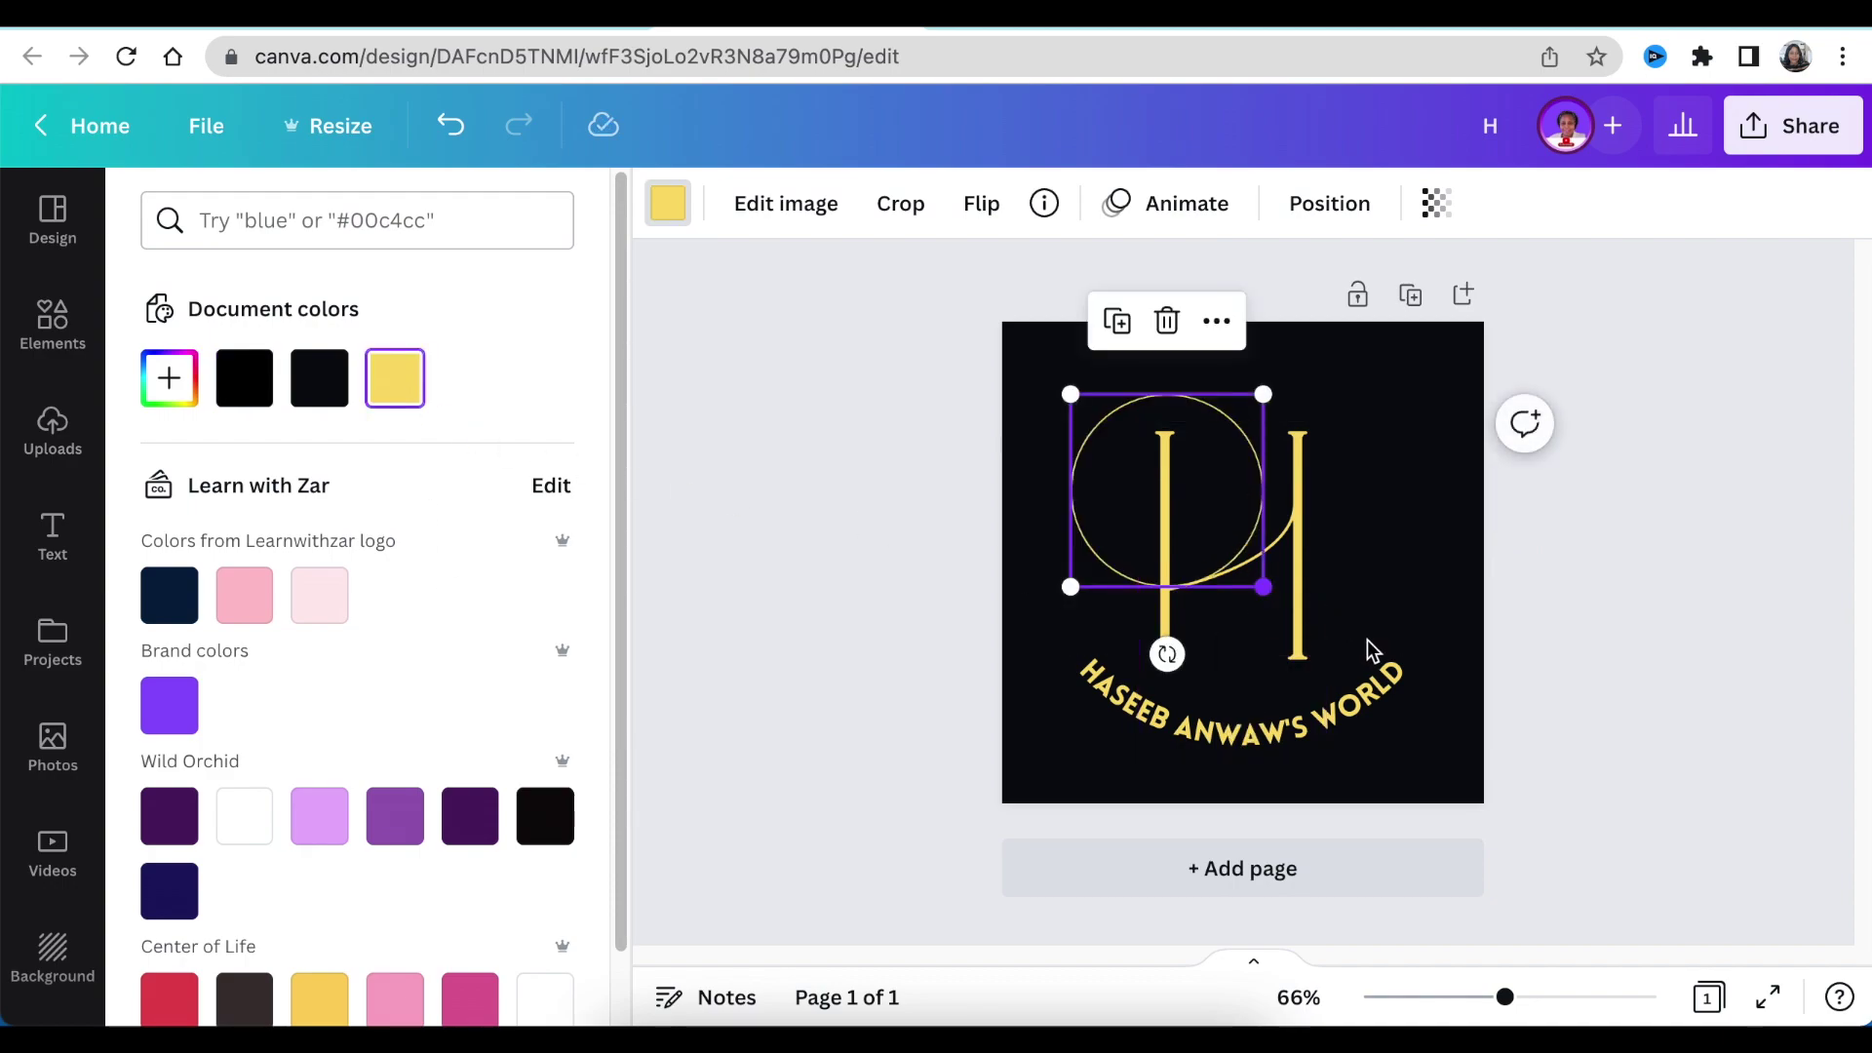
drag(1373, 648, 1491, 717)
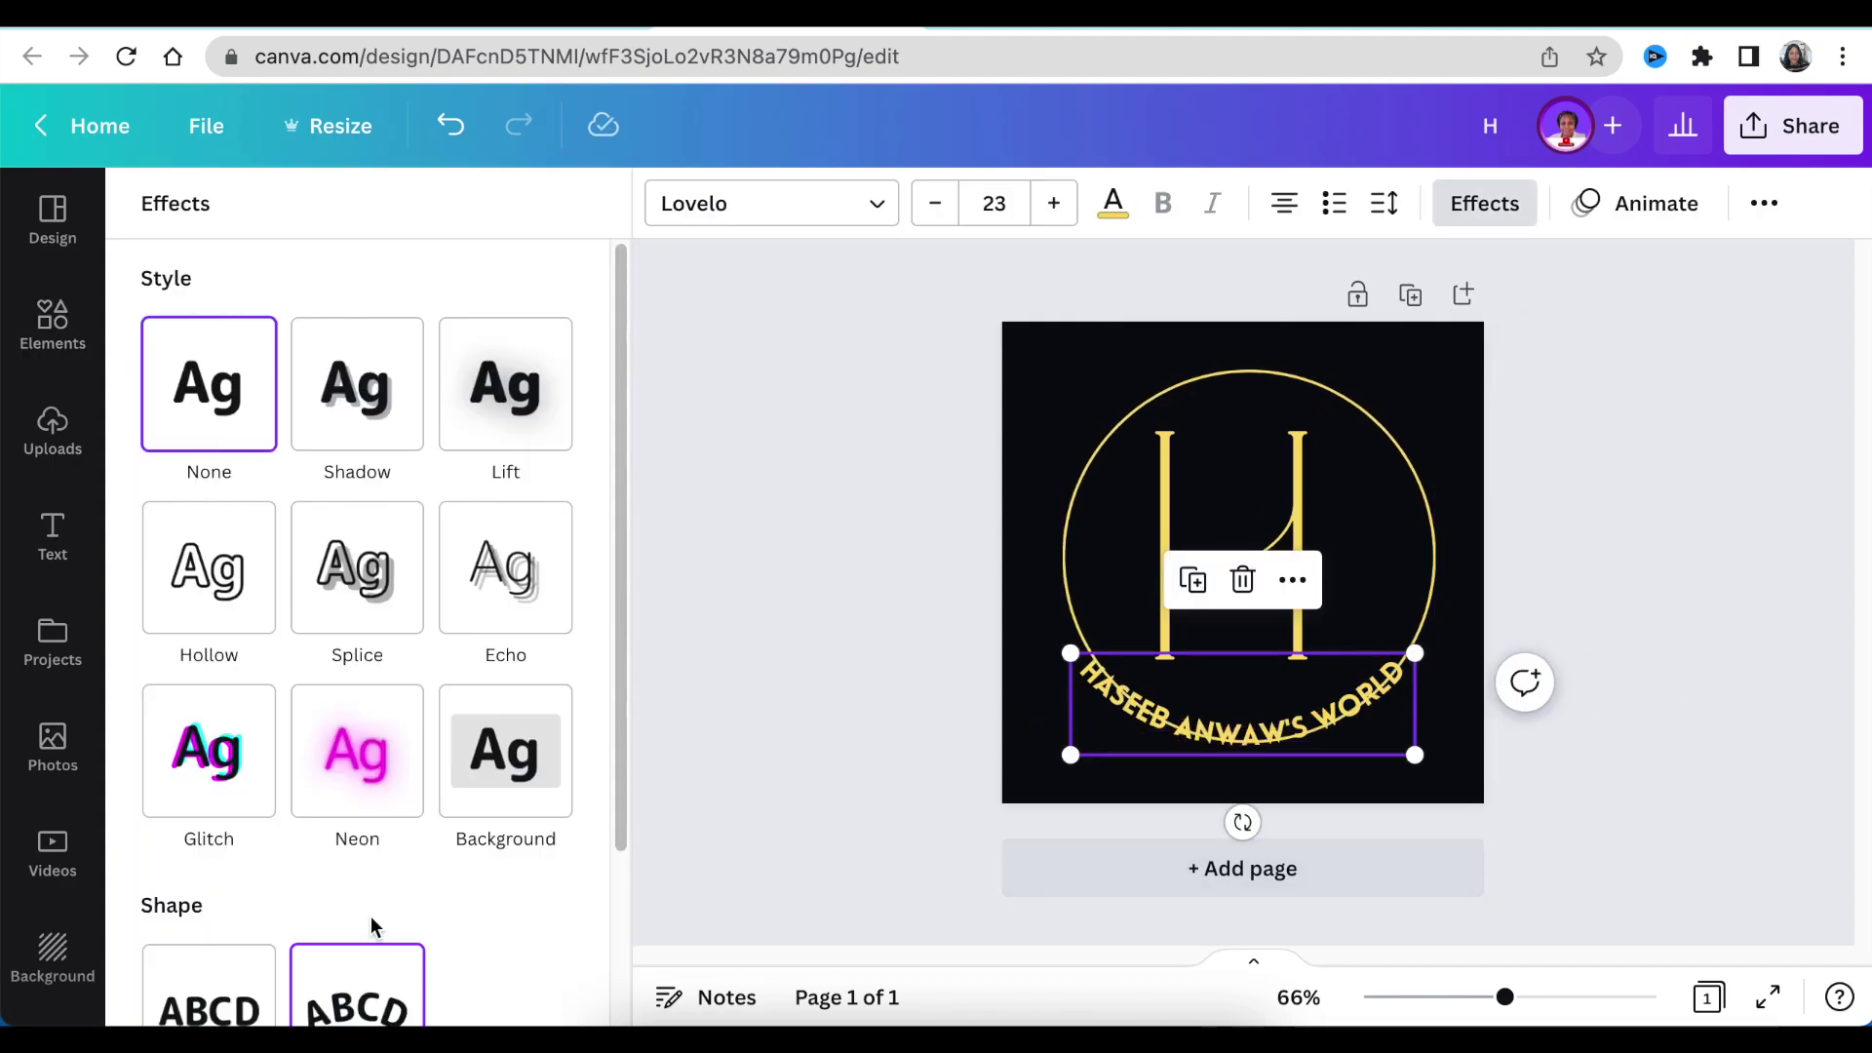
- Fine-tune the caption curve to fit the circle and centre the circle on the page
scroll(380, 924, down, 3)
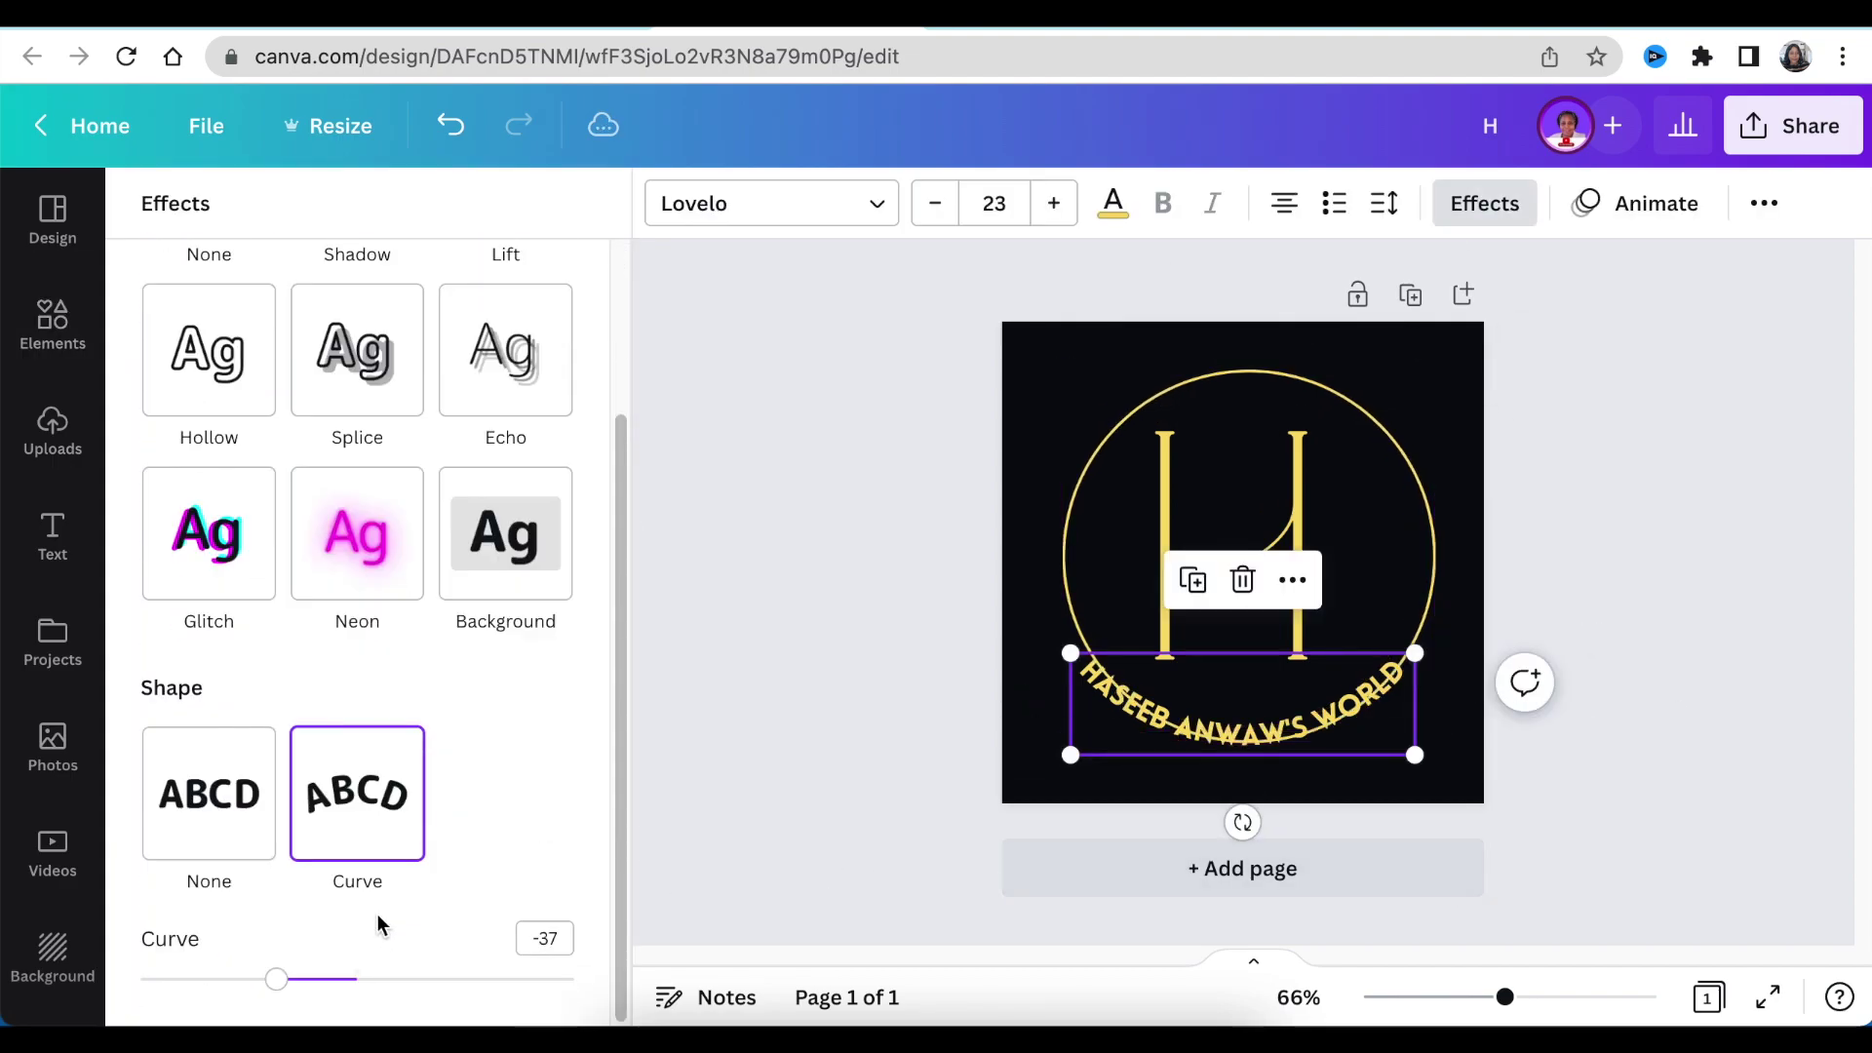
drag(283, 982, 269, 977)
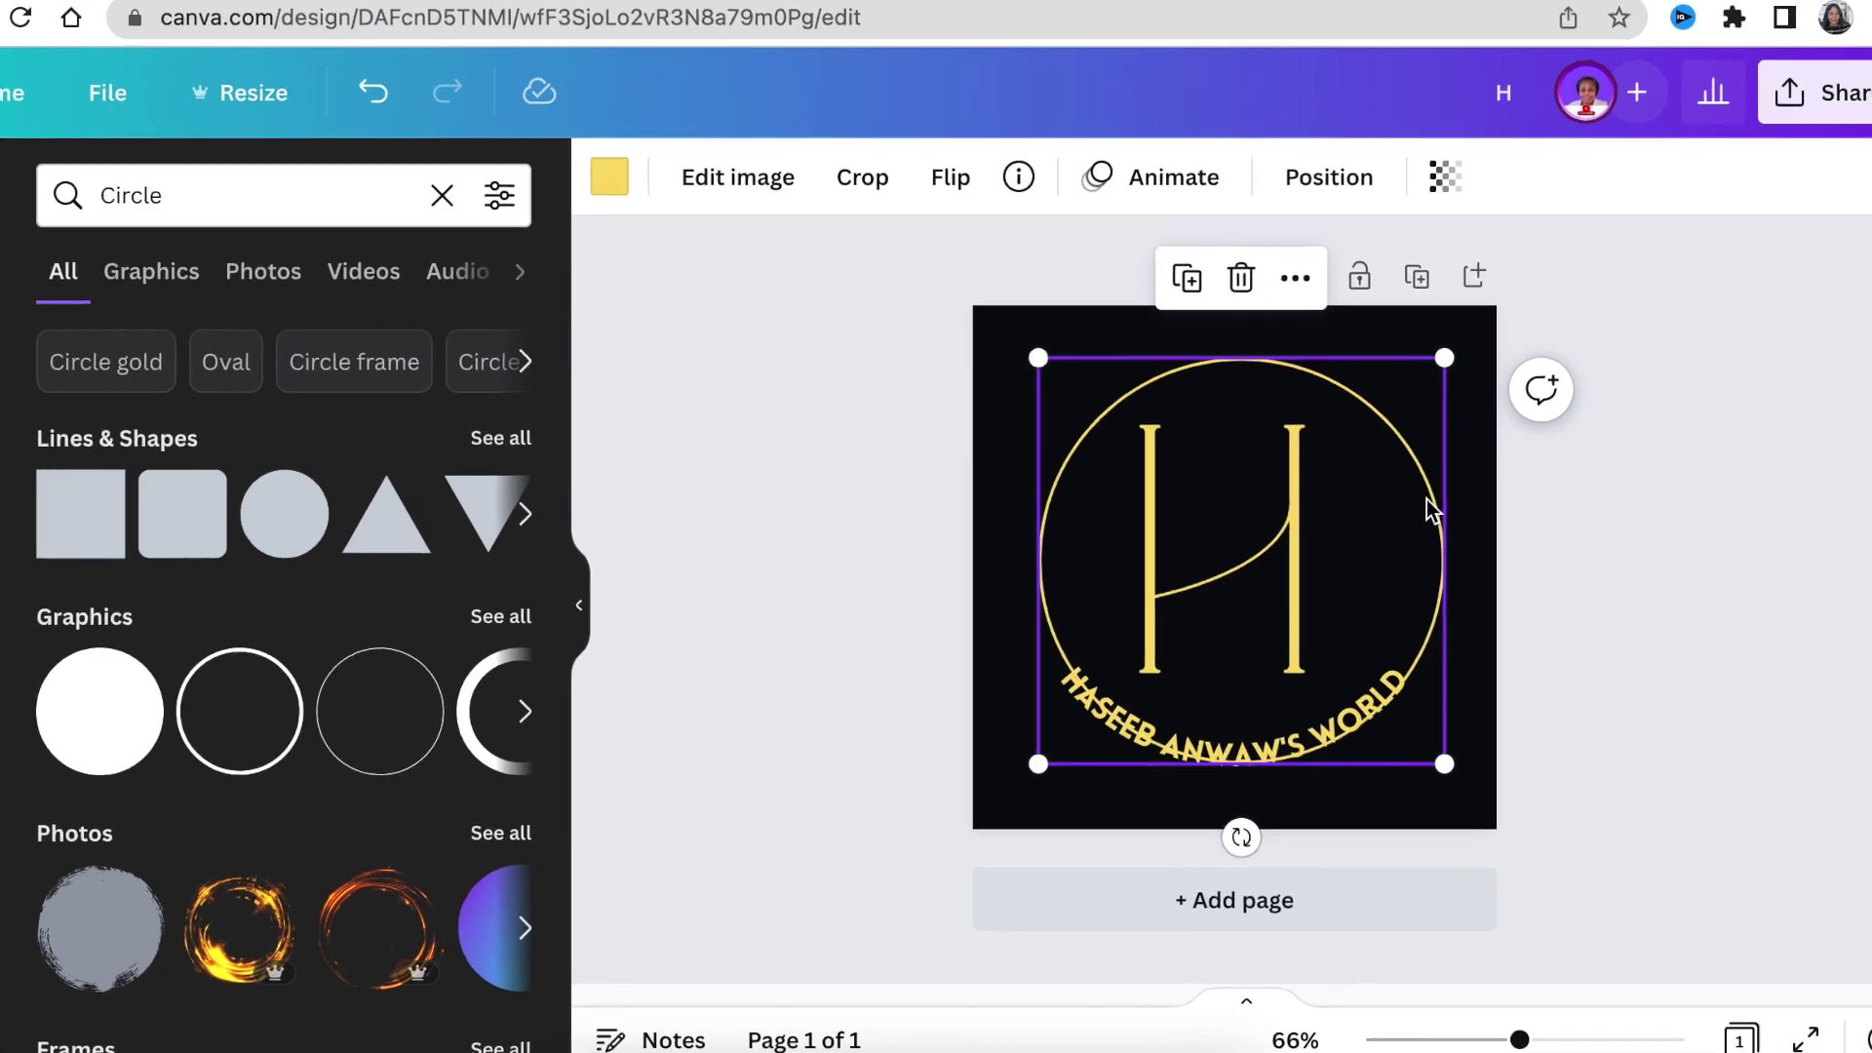
drag(1430, 509, 1422, 501)
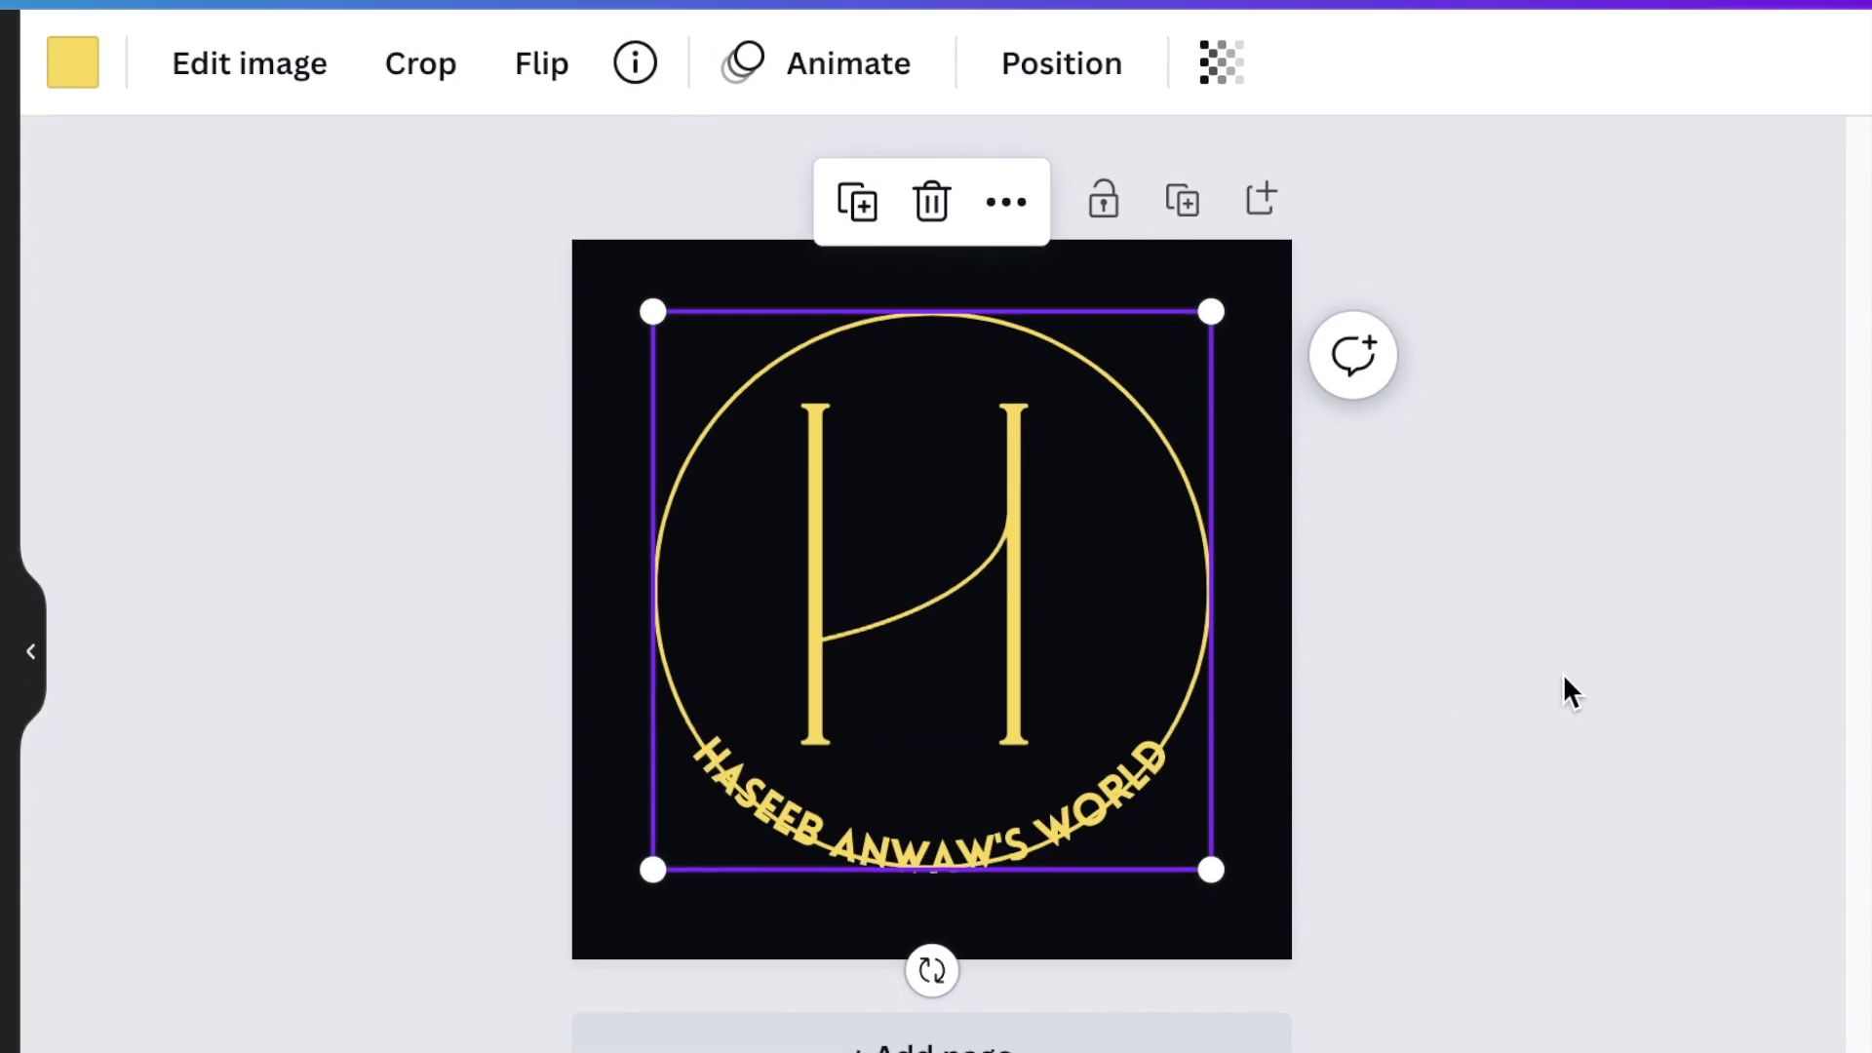
click(1563, 673)
- Crop the gold ring's bottom edge up so it sits above the title
click(1180, 454)
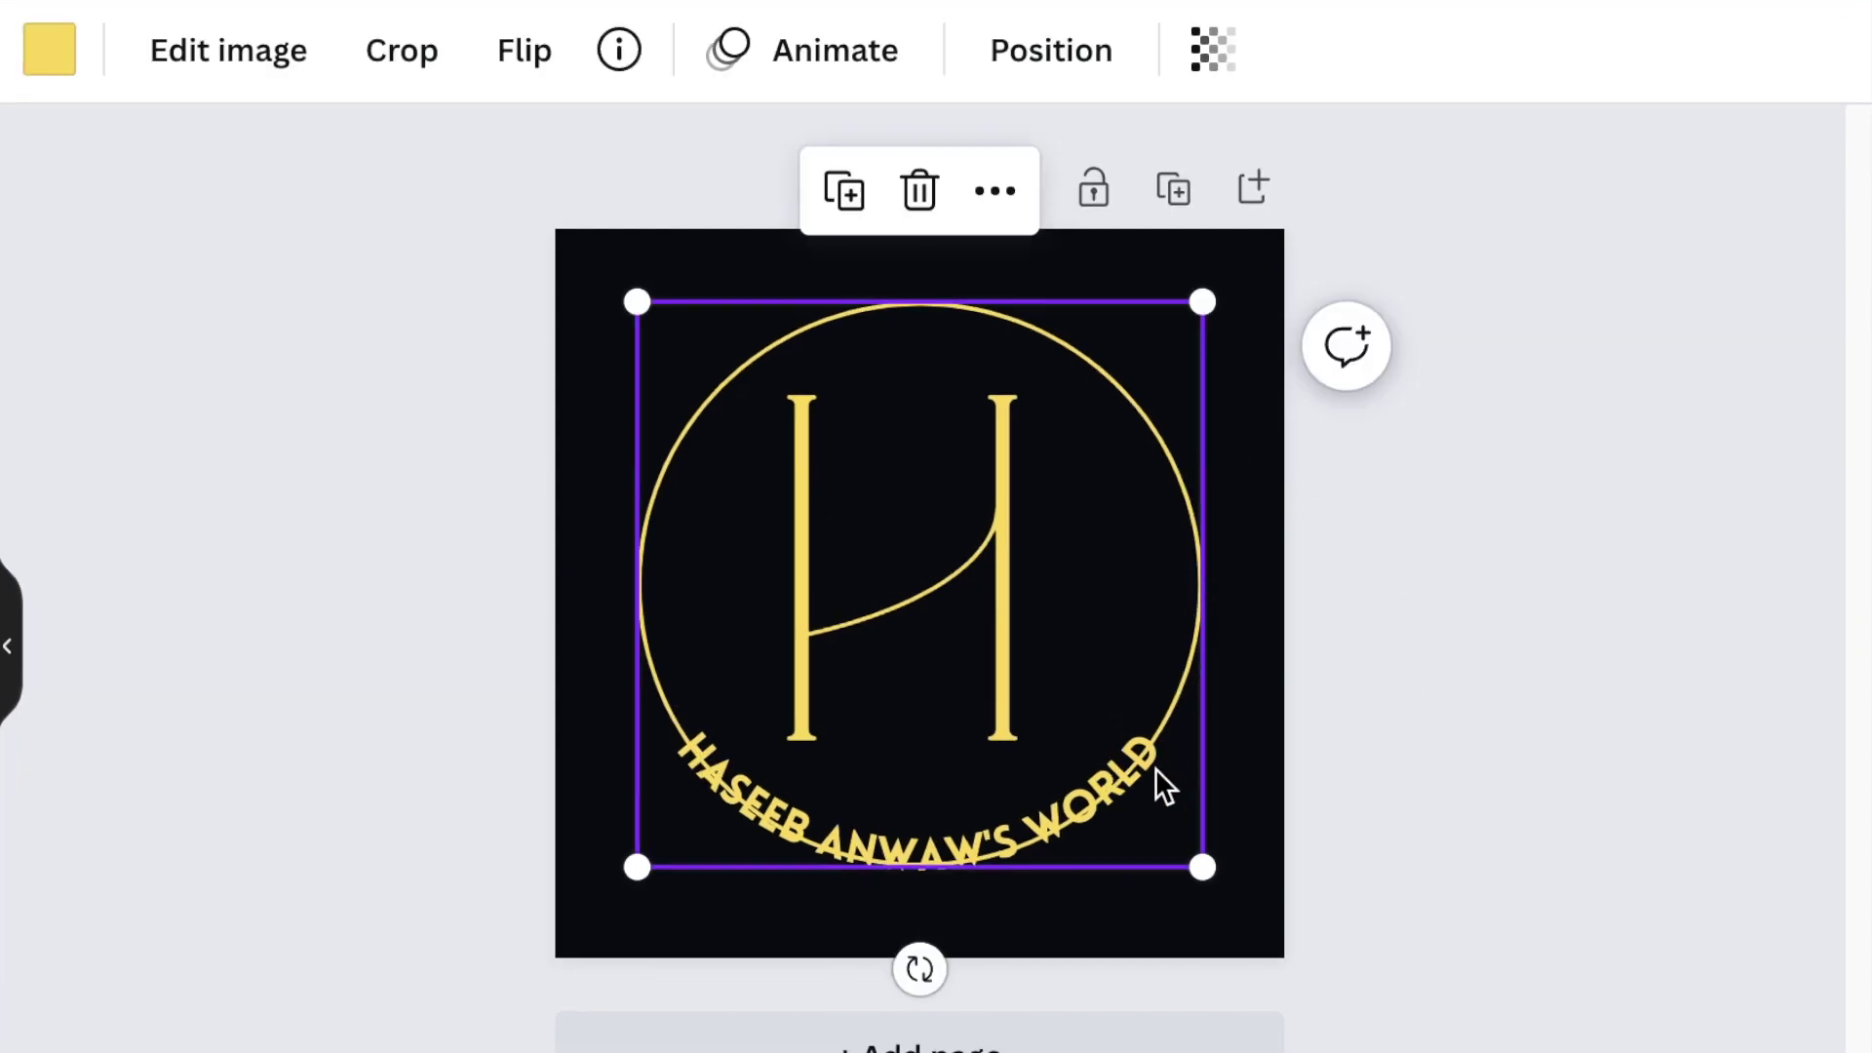
click(414, 68)
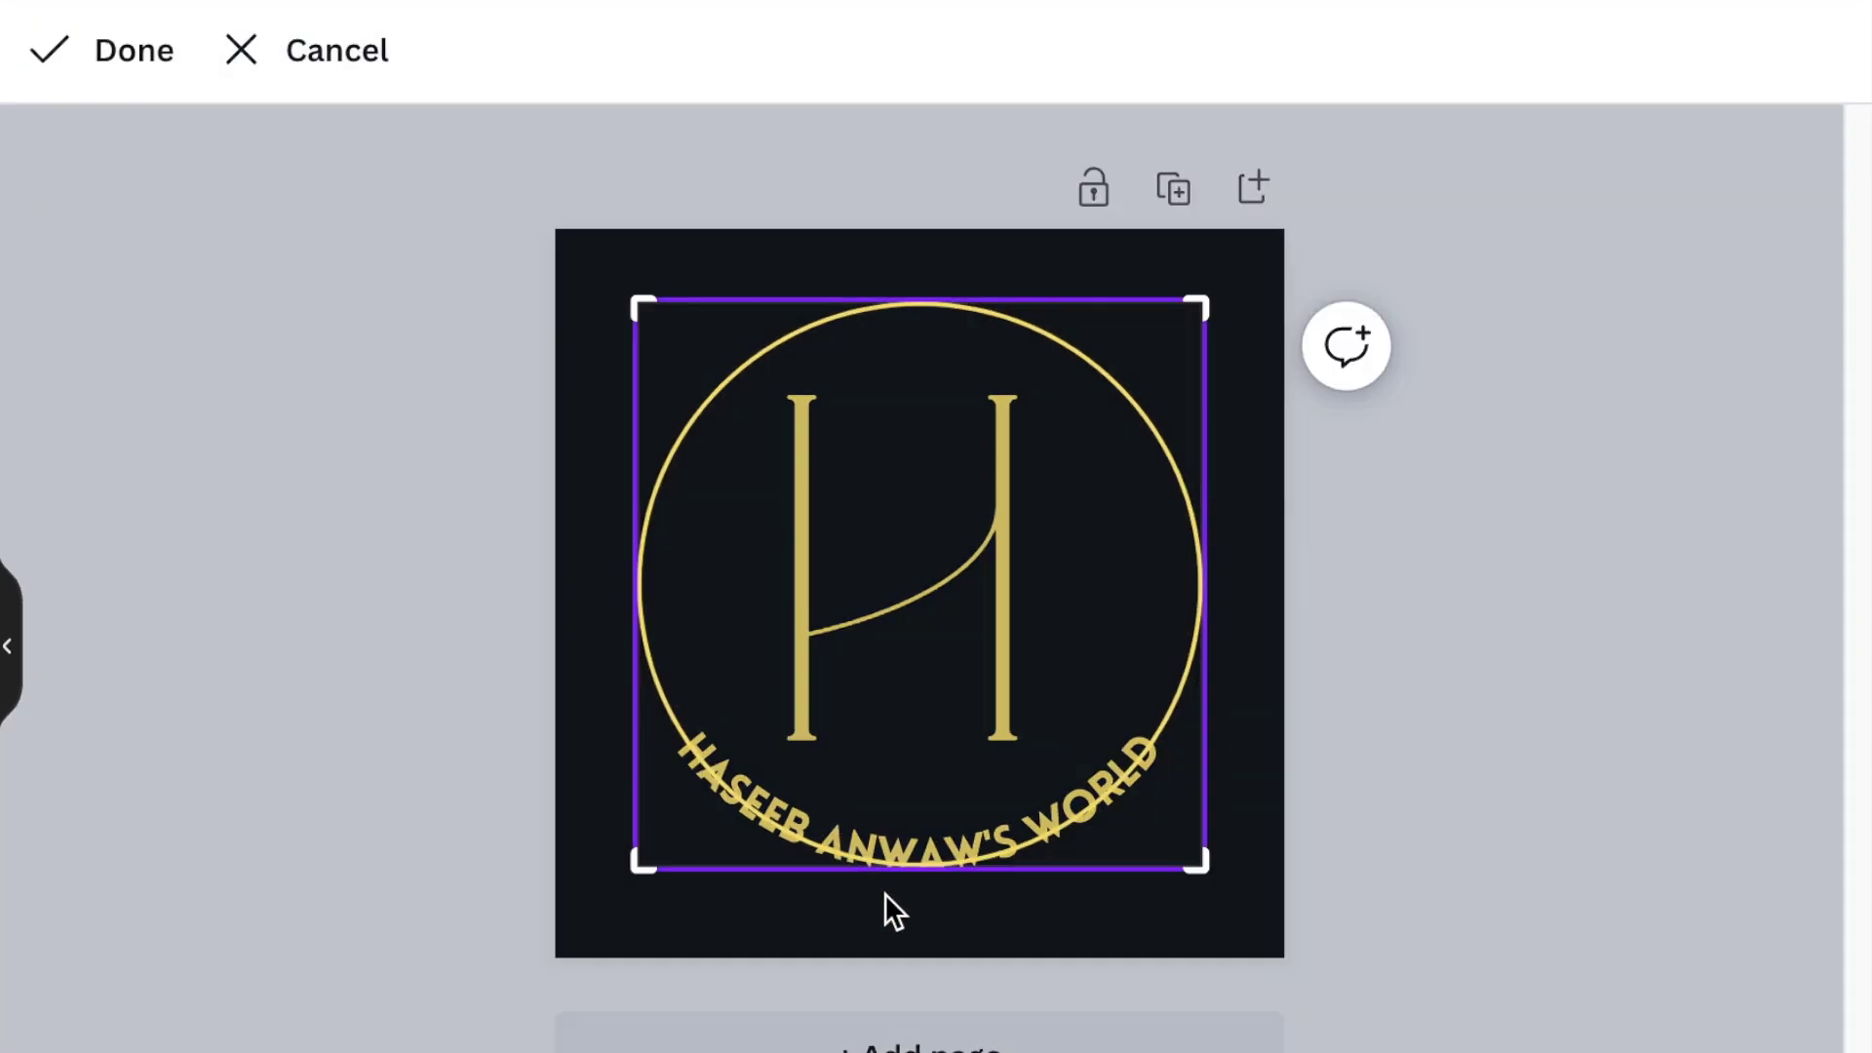
drag(1202, 866, 1222, 761)
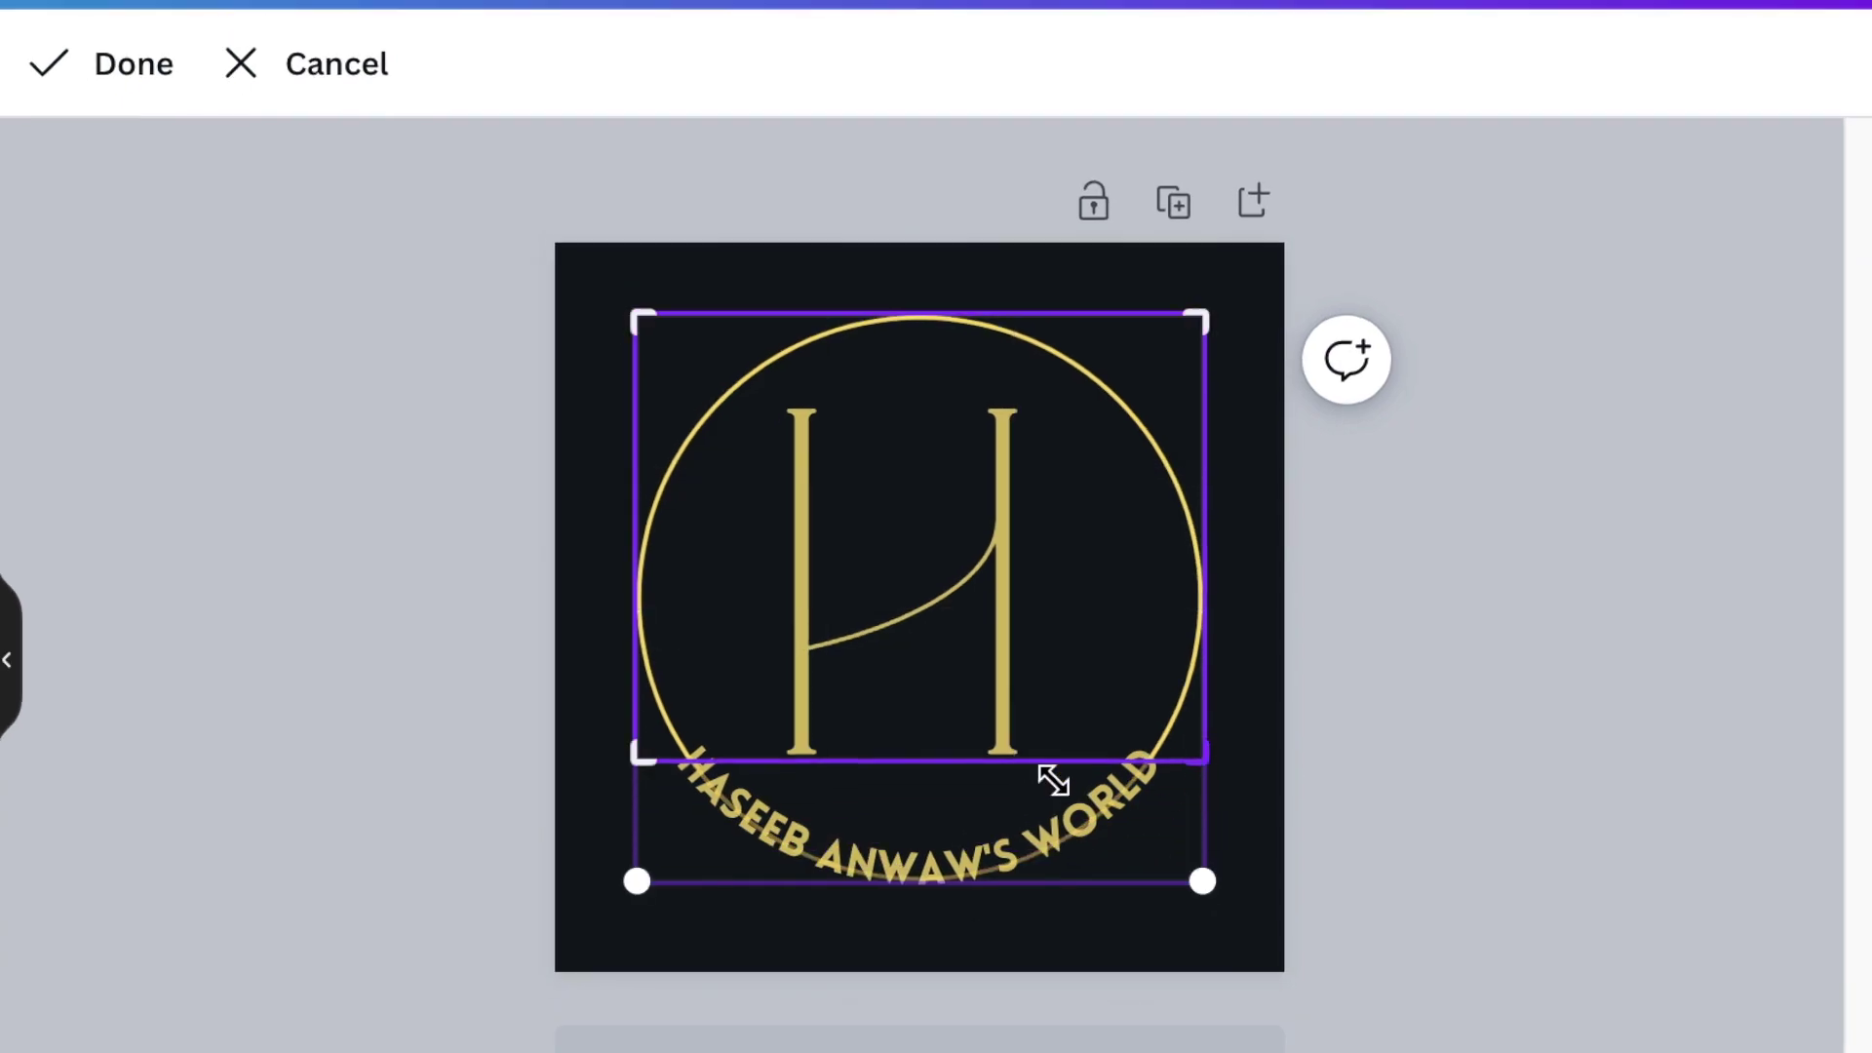
click(110, 90)
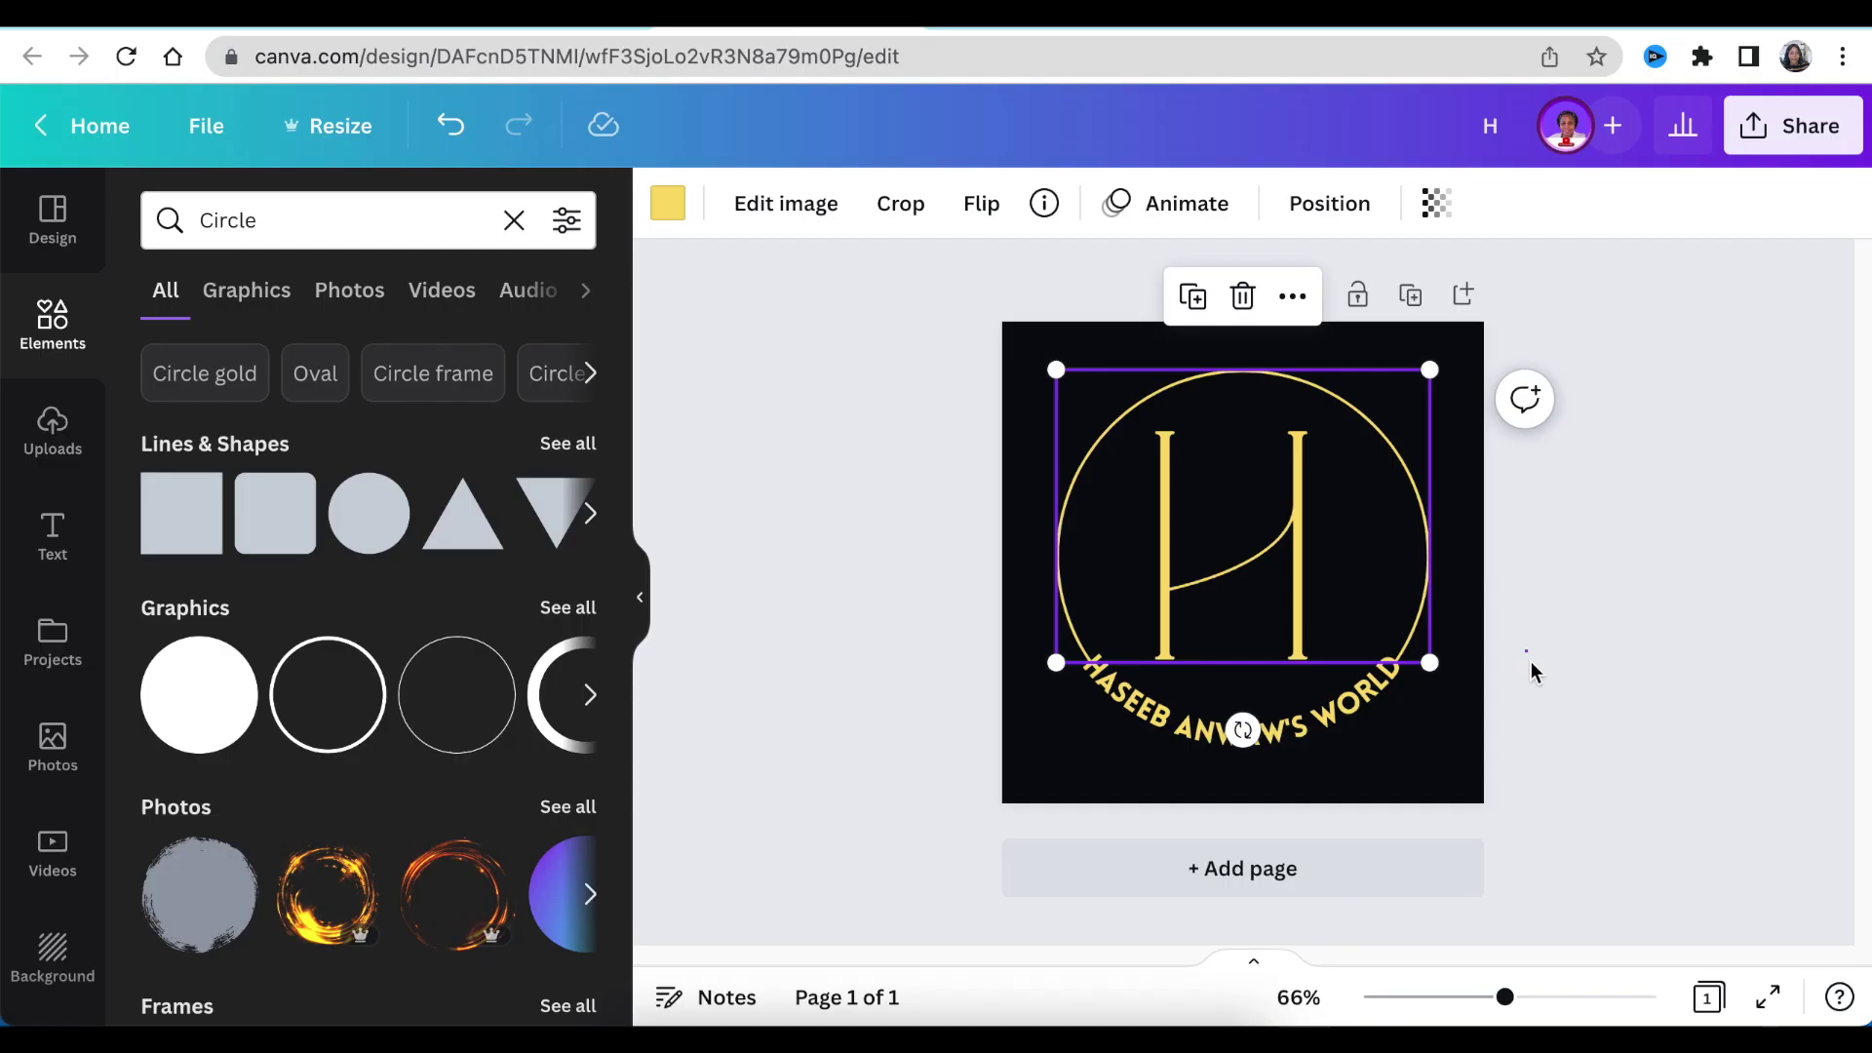
click(1369, 794)
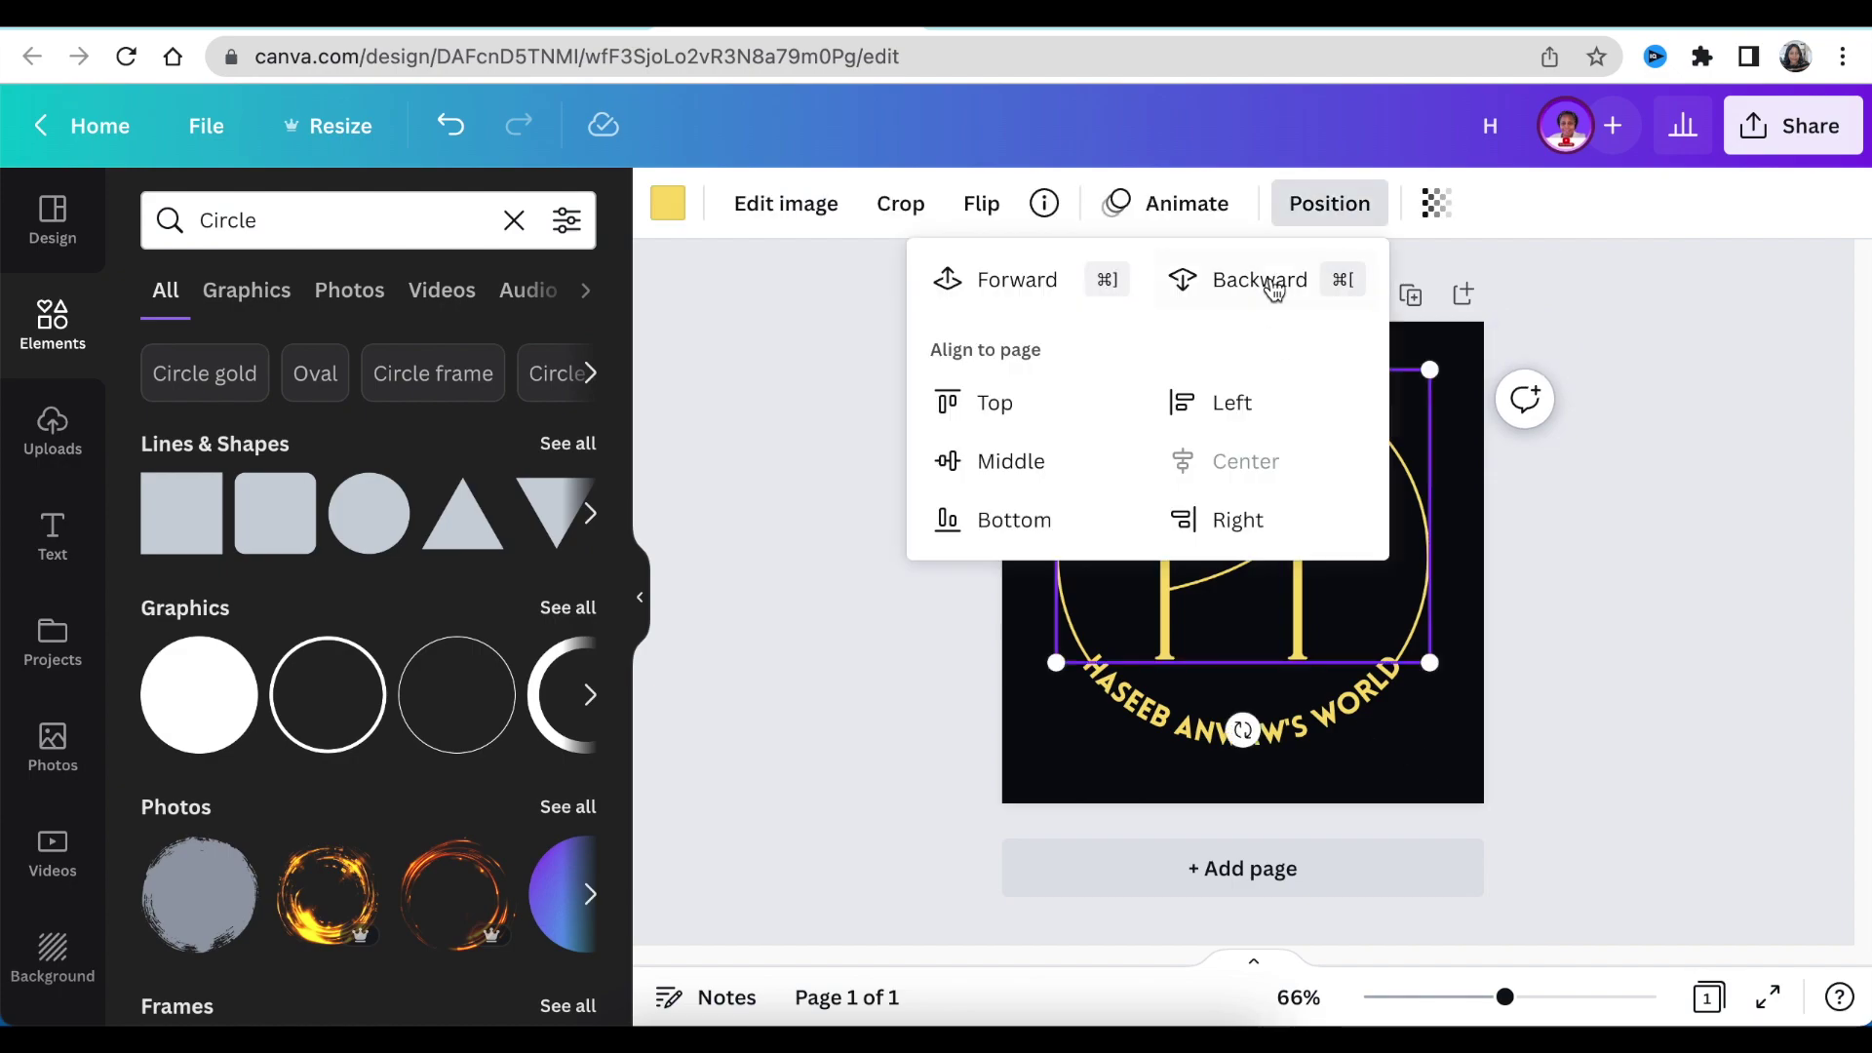
- Send the ring one layer backward and add a blank second page
click(1259, 279)
click(1599, 640)
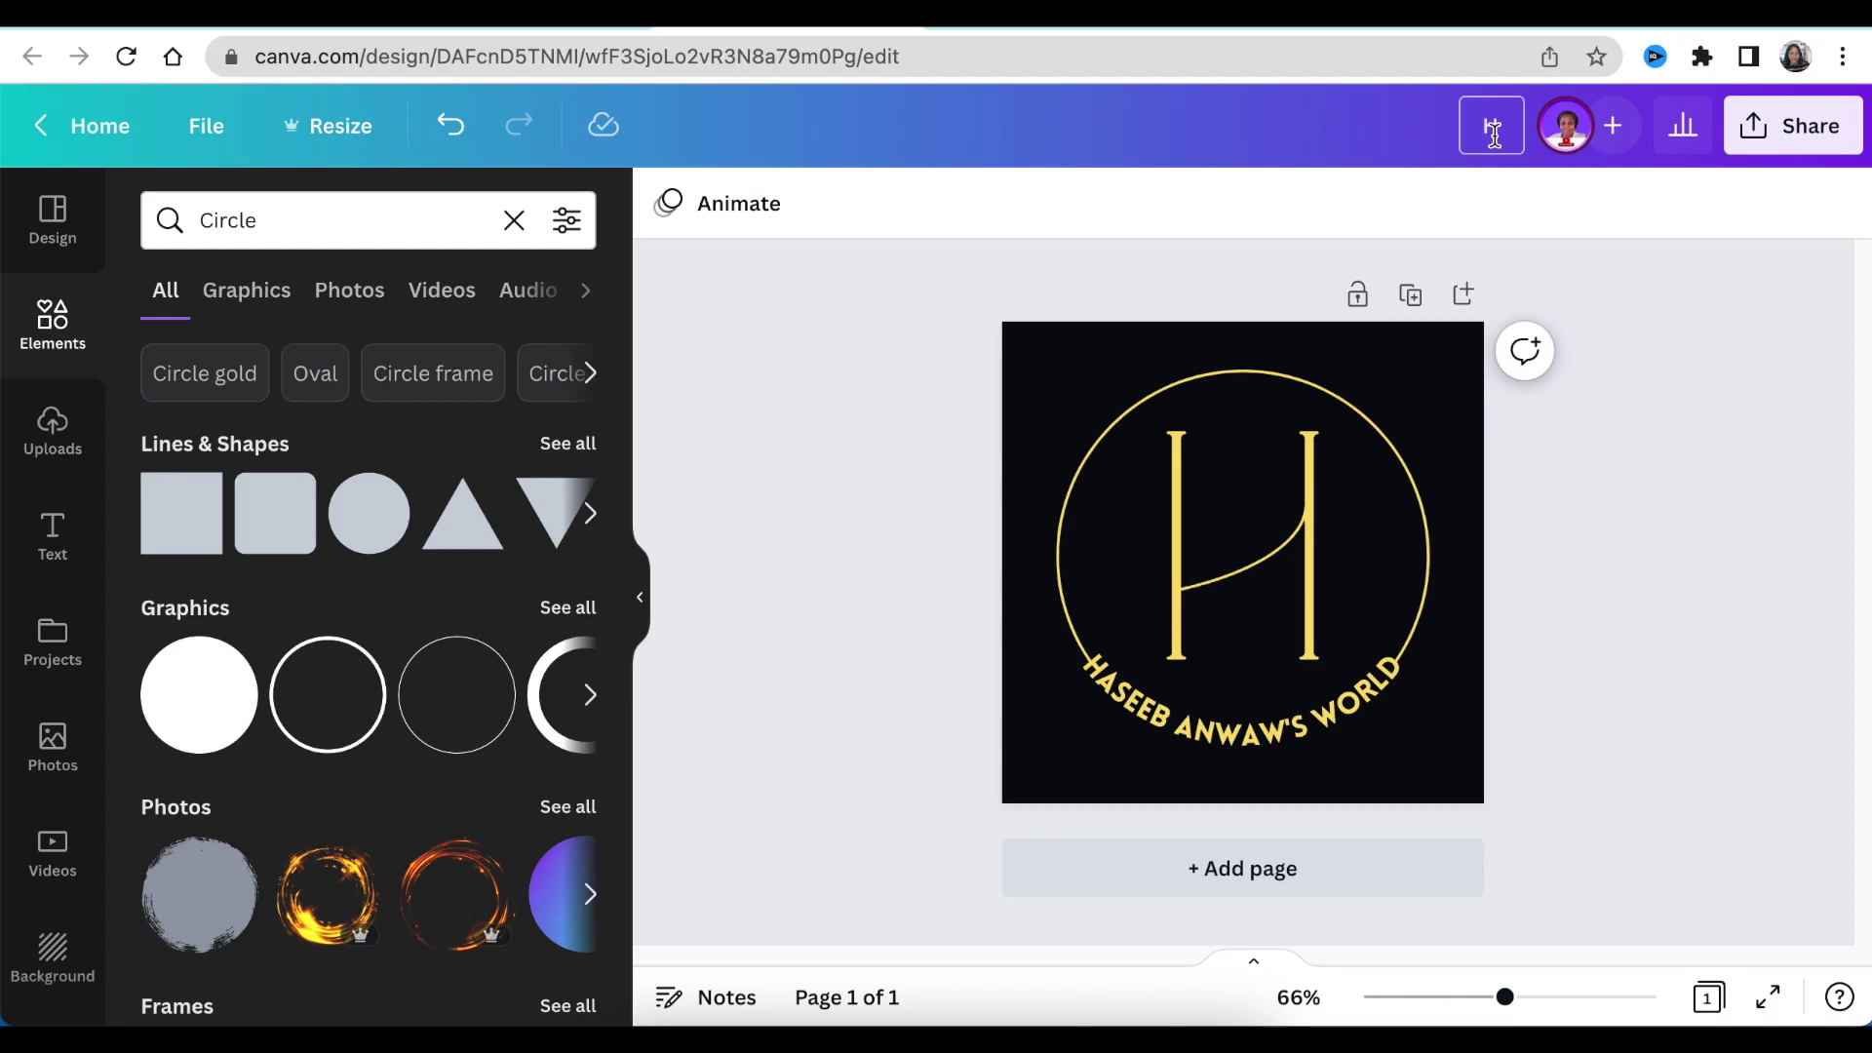
click(1231, 870)
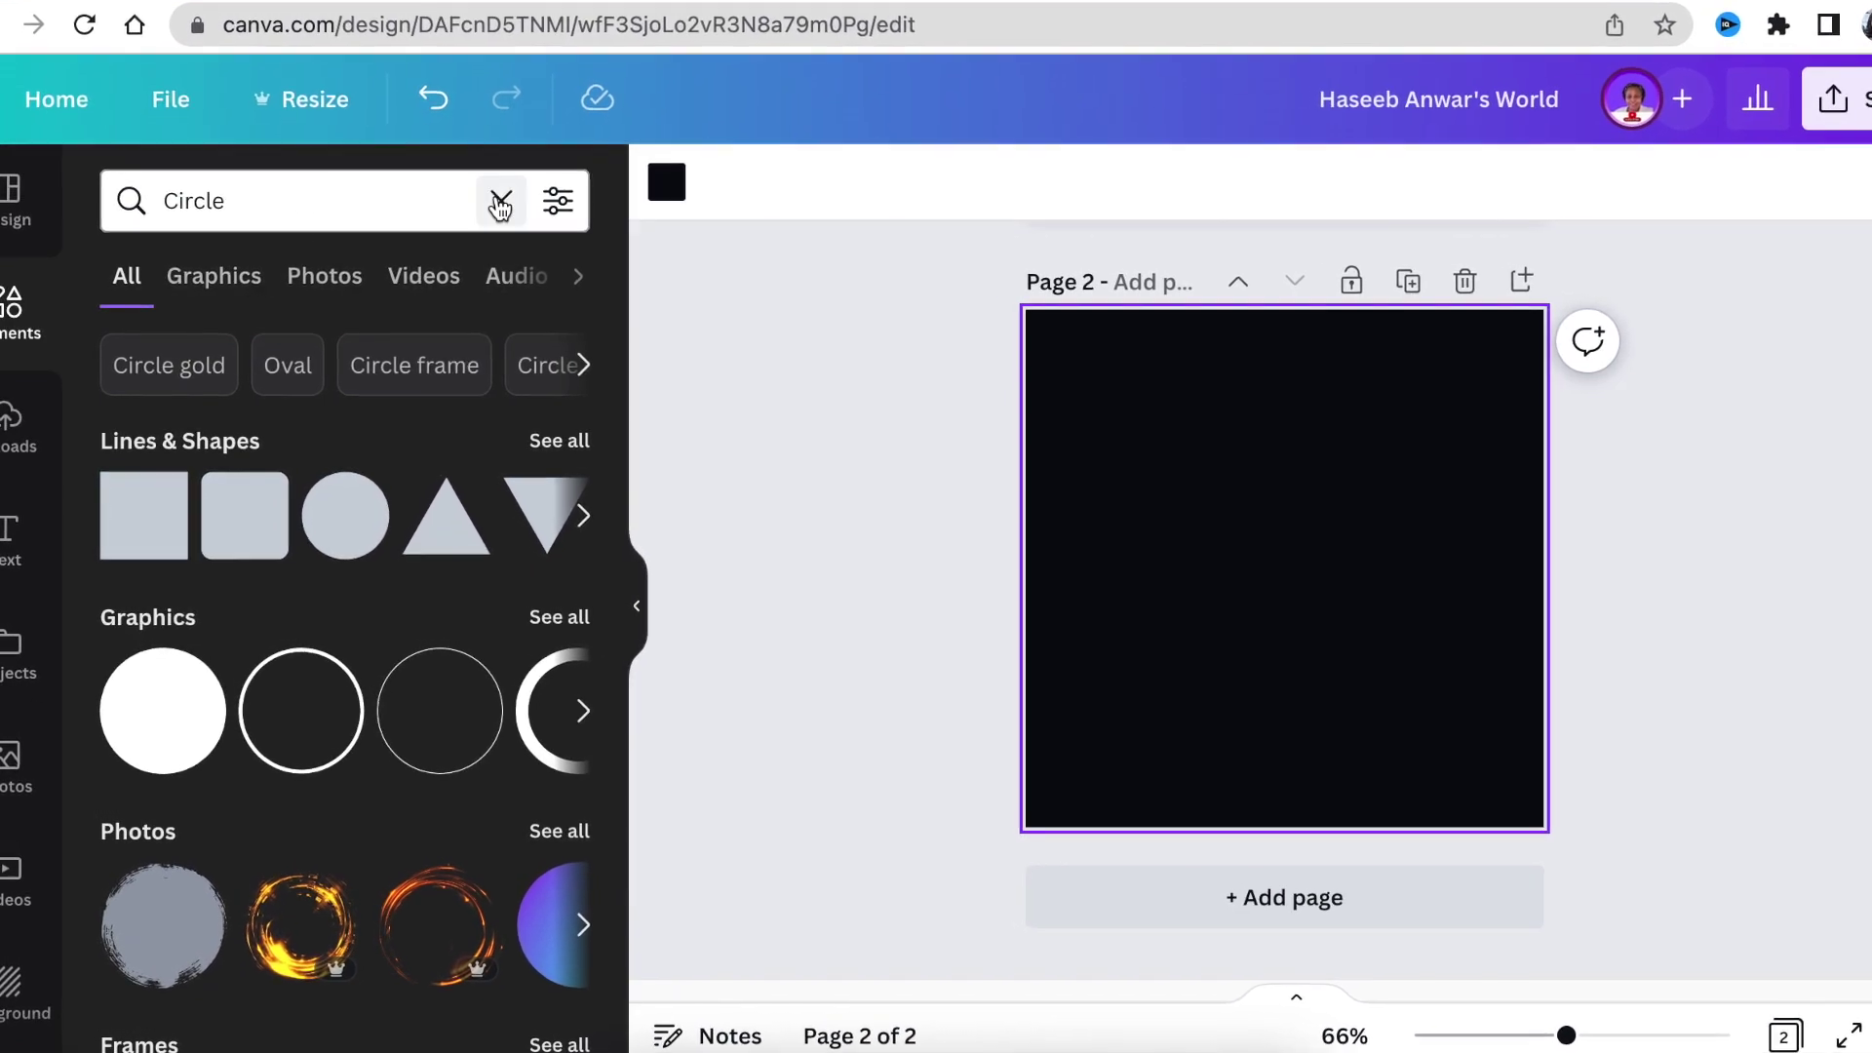
- Place the golden pattern circle from recently used elements on page 2
click(514, 221)
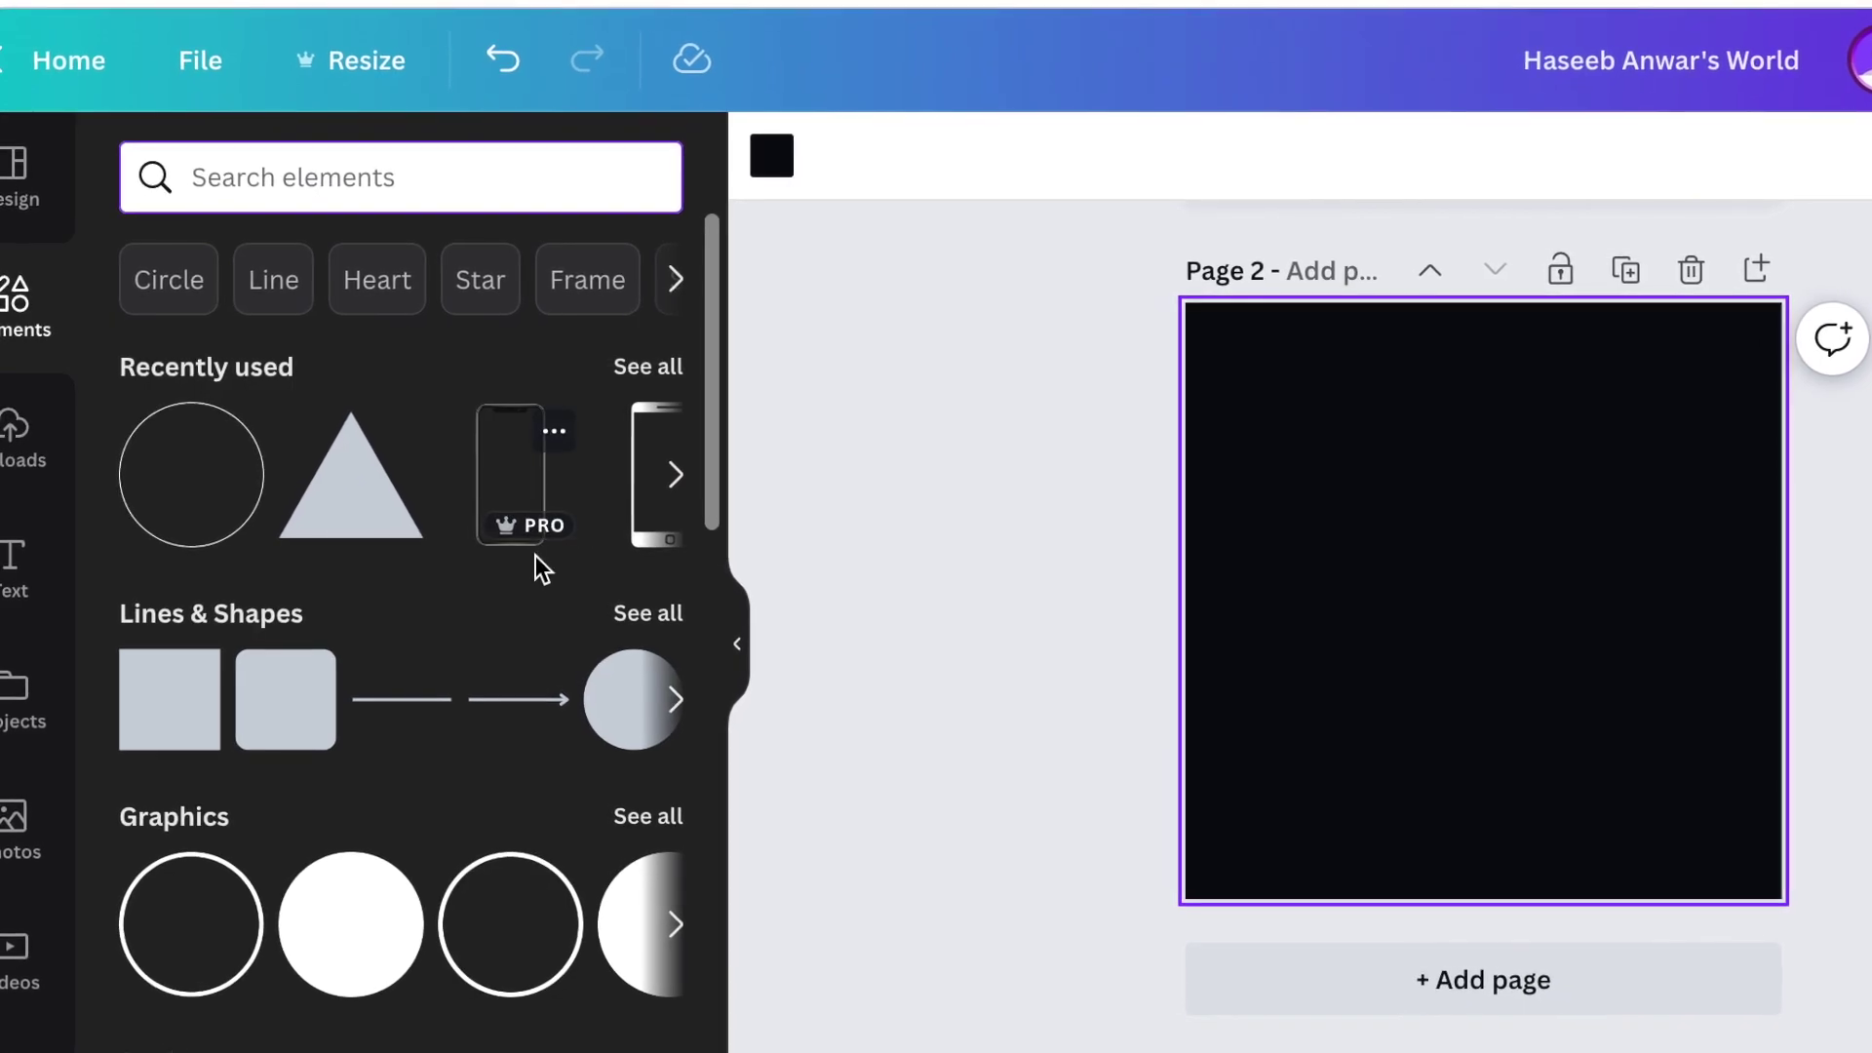
click(647, 372)
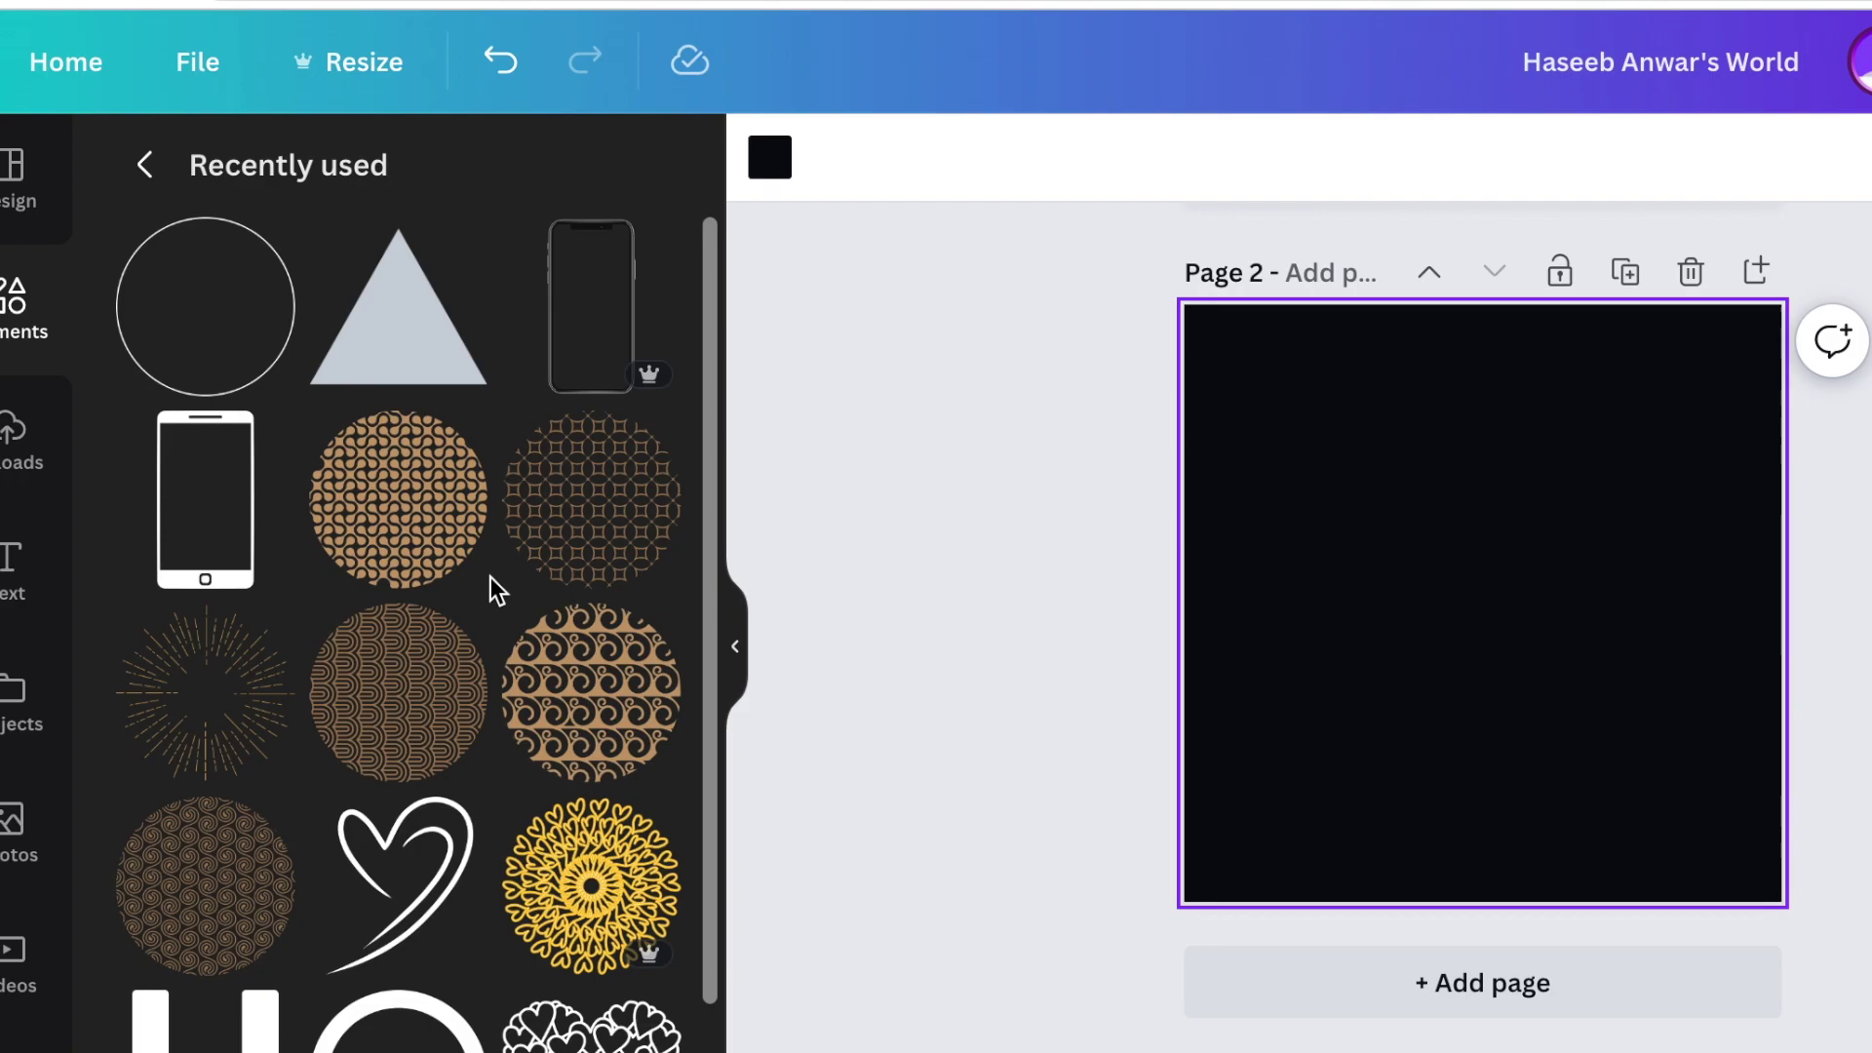
click(459, 464)
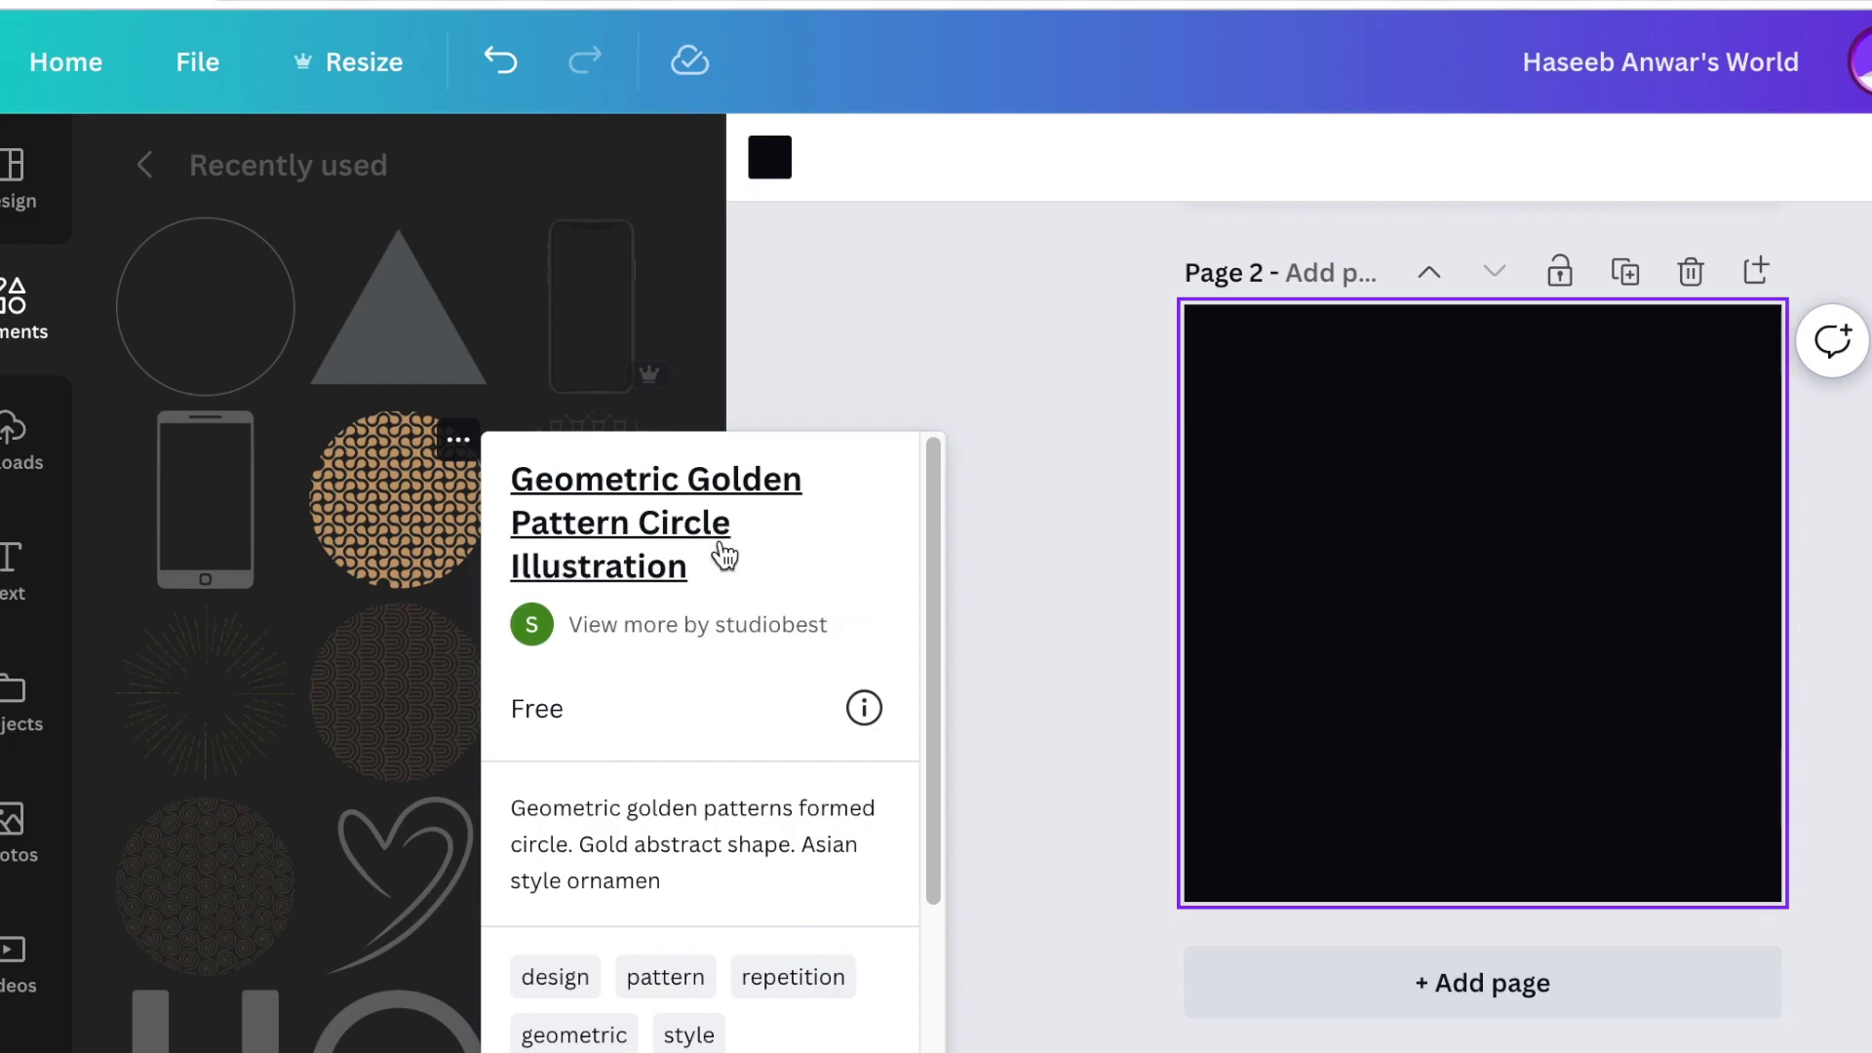
click(394, 531)
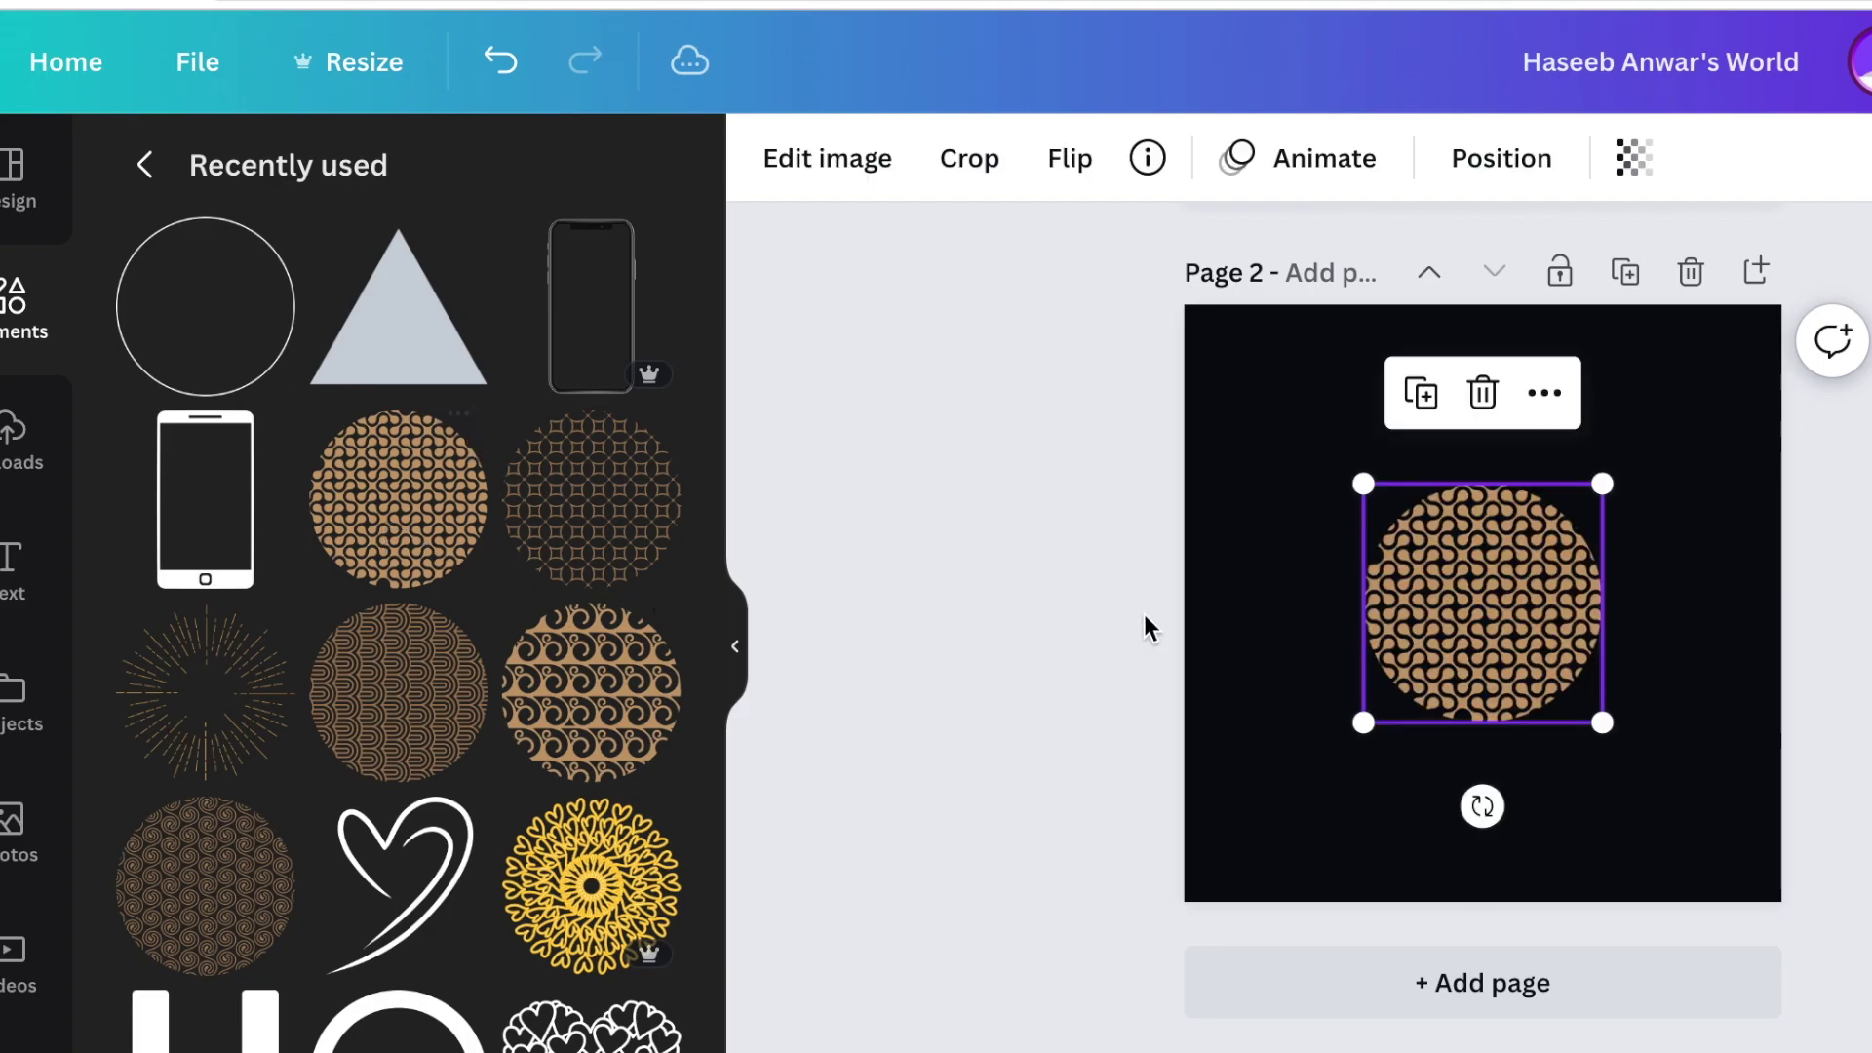
drag(1540, 652, 1647, 726)
click(1360, 612)
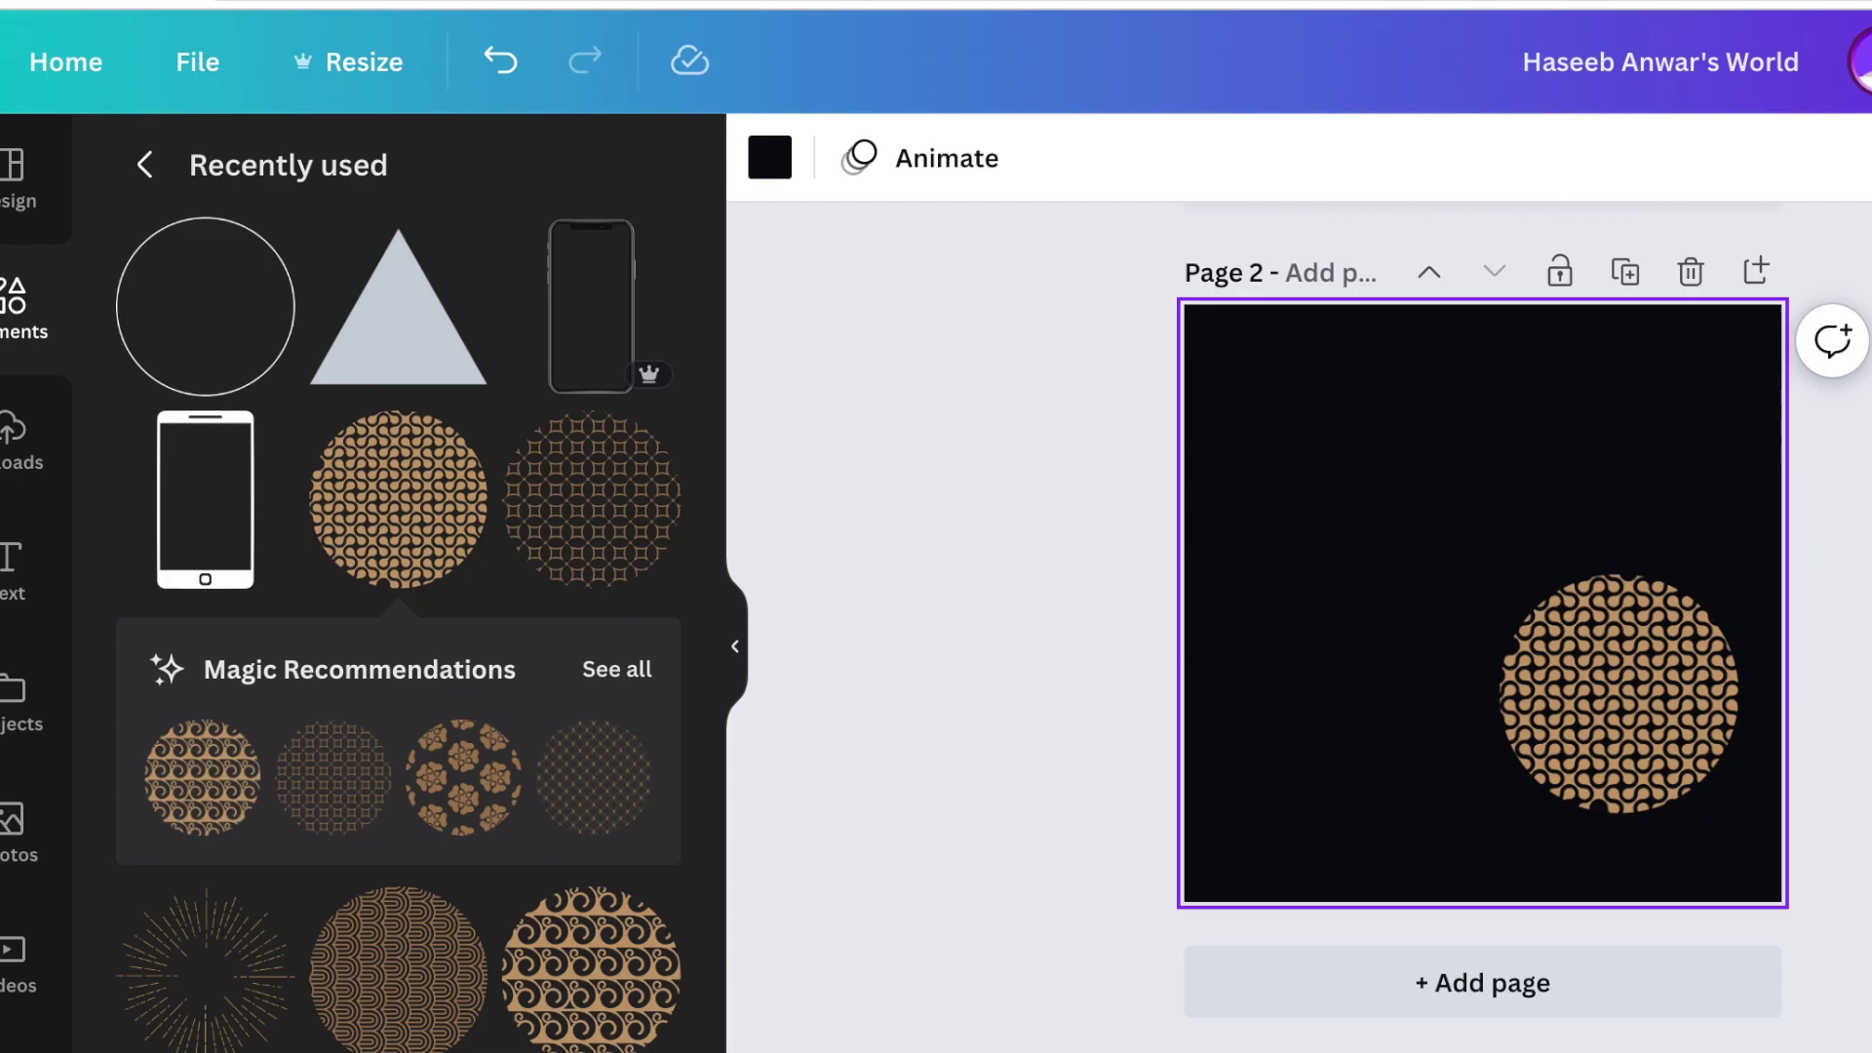
- Add the HASEEB ANWAR'S WORLD title, move it higher, and curve it into an arc
key(t)
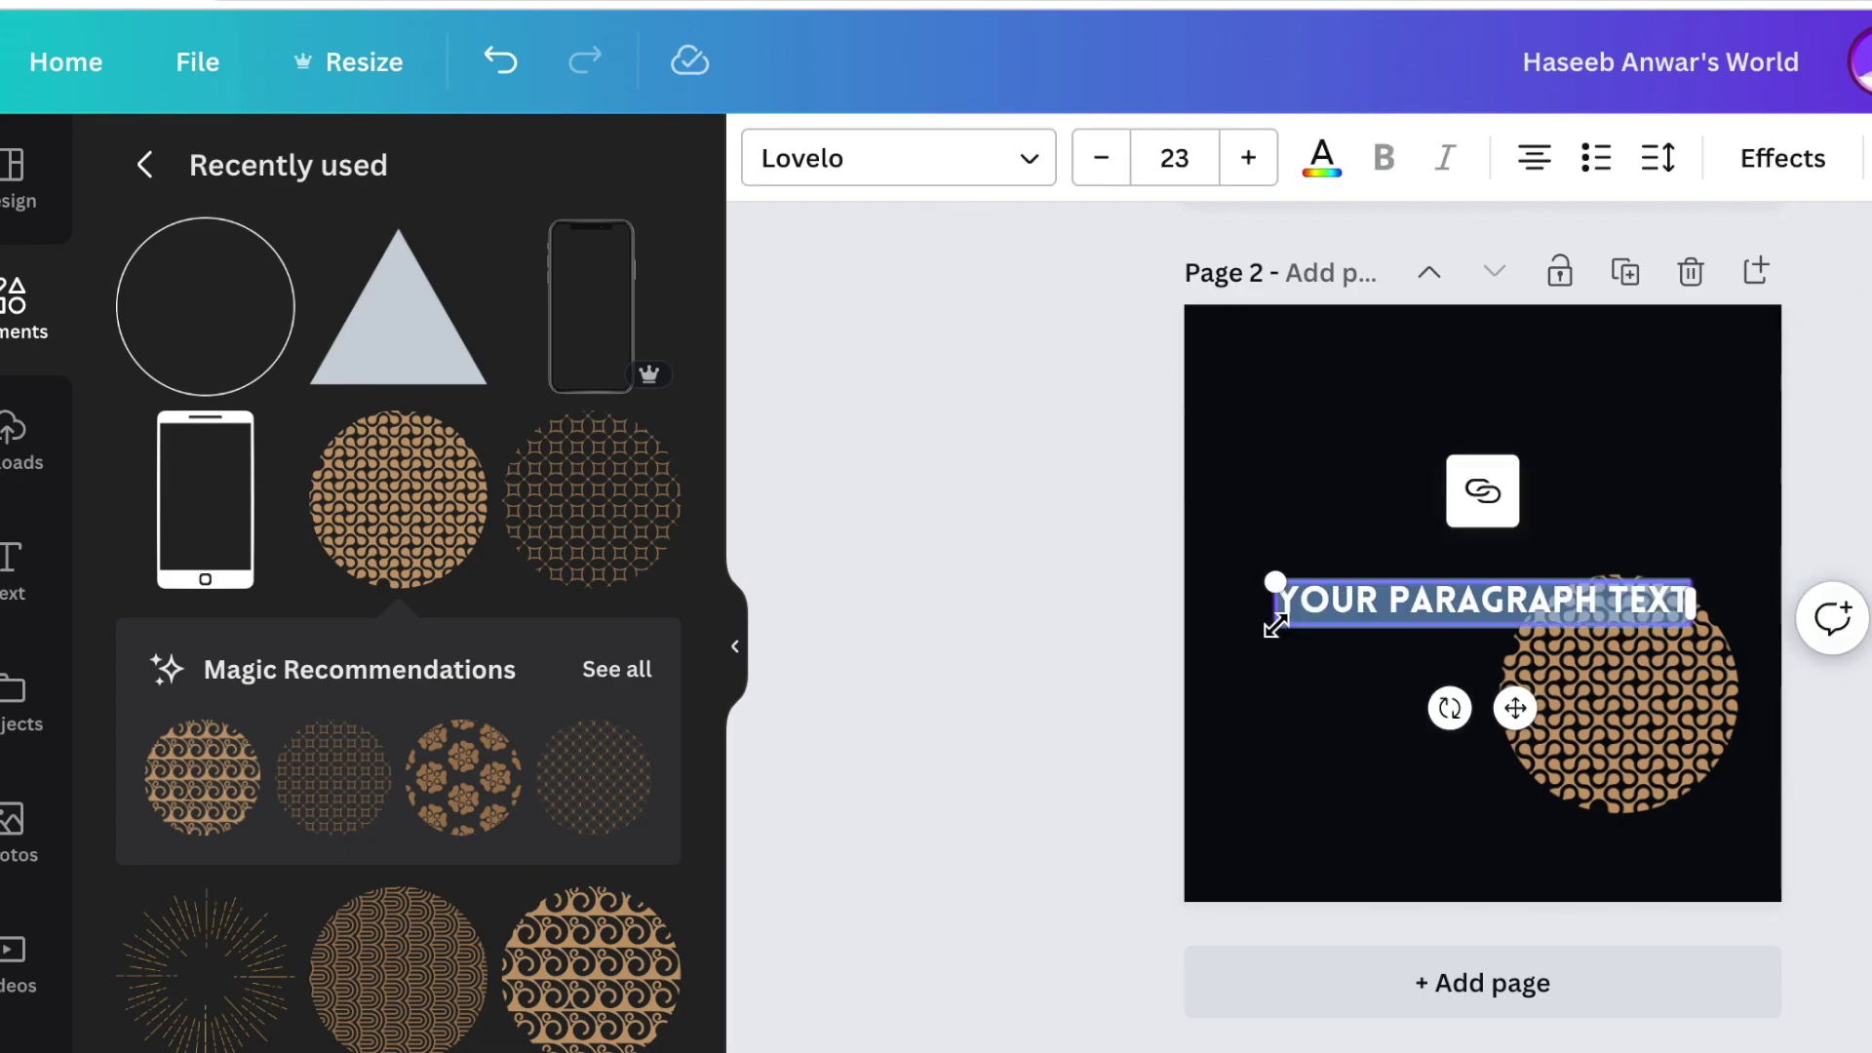
text(HASEEB ANWAR'S WORLD)
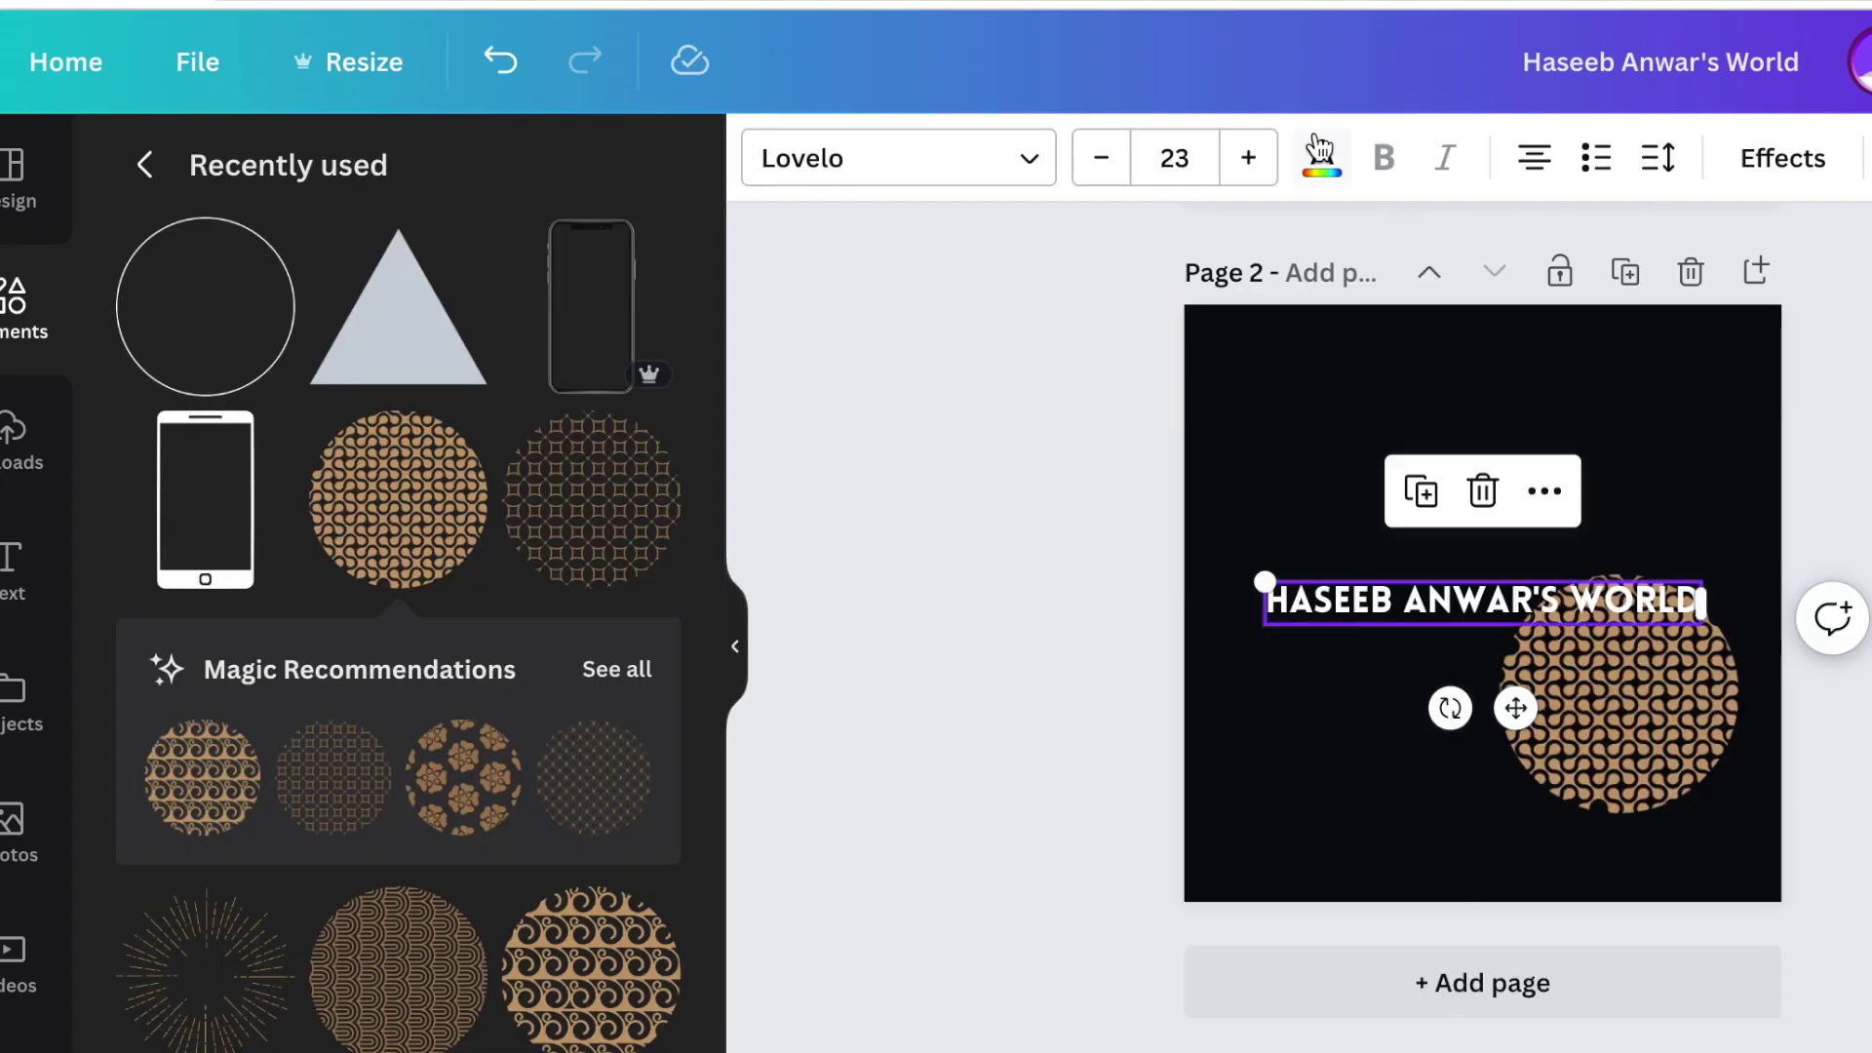
drag(1483, 597, 1404, 548)
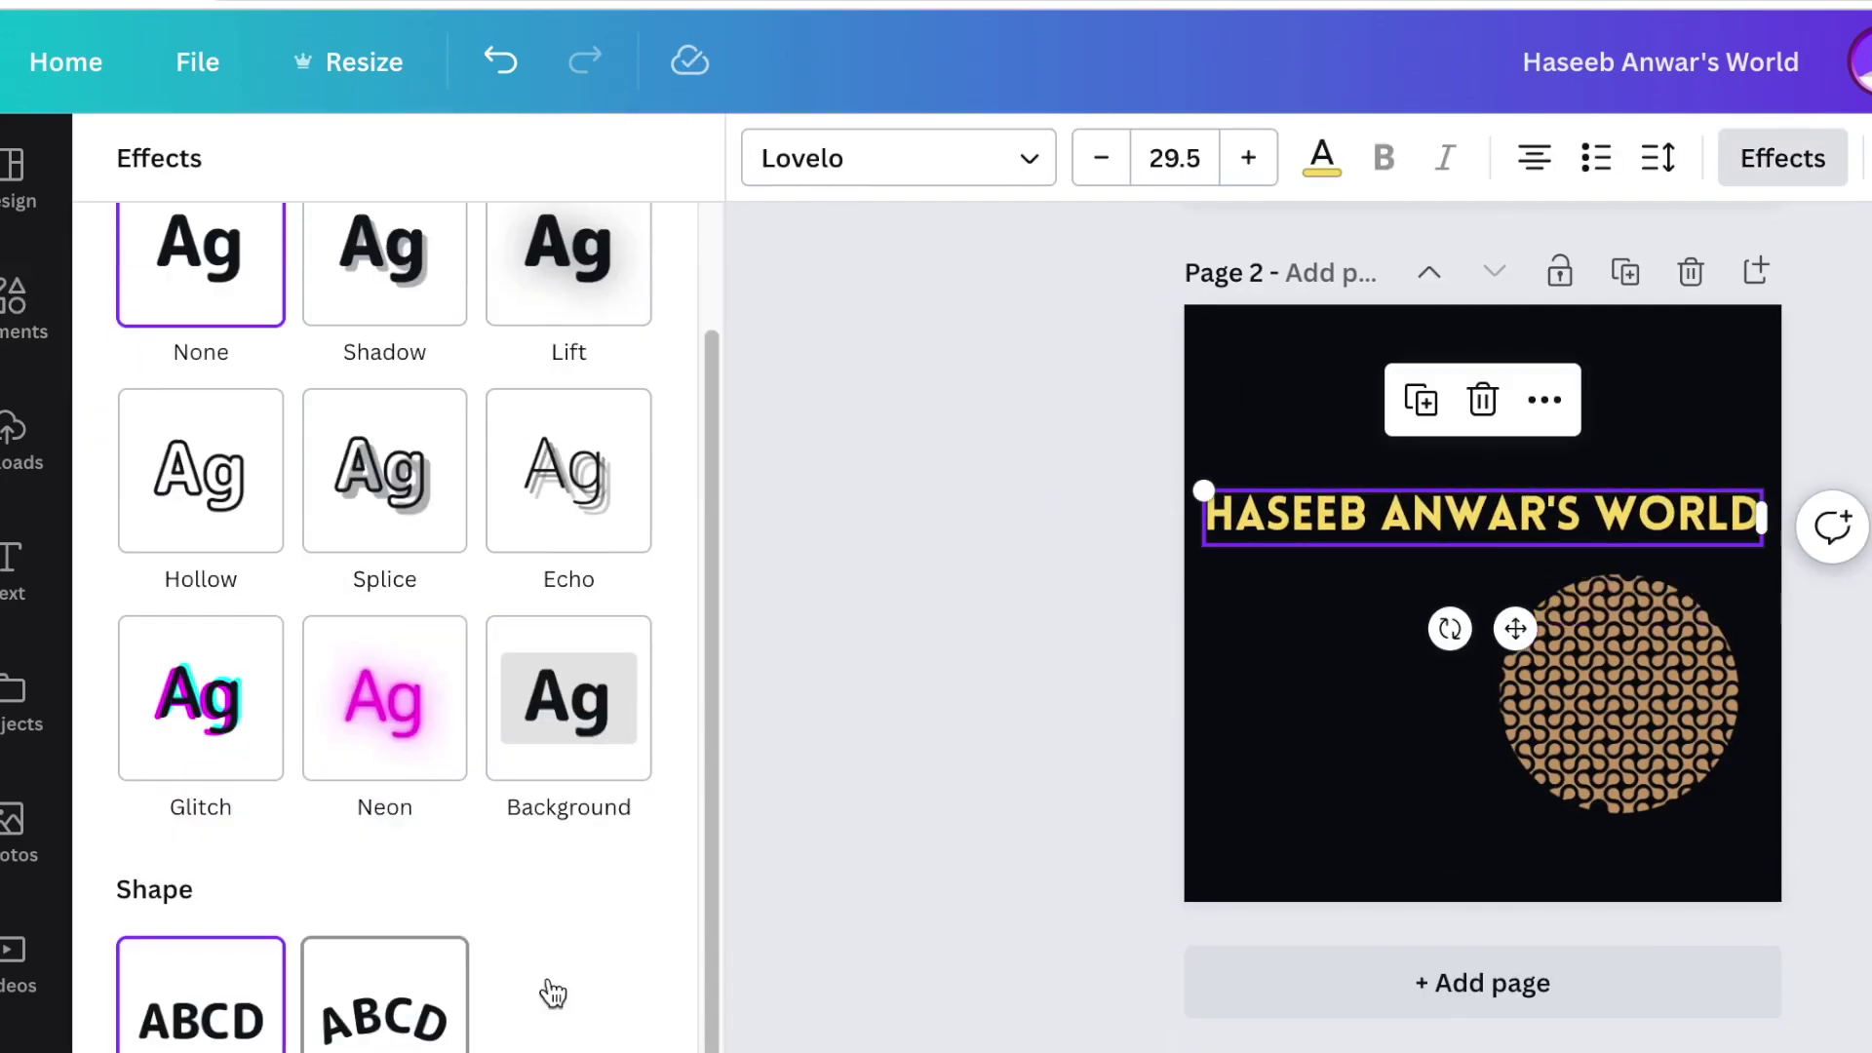
click(429, 995)
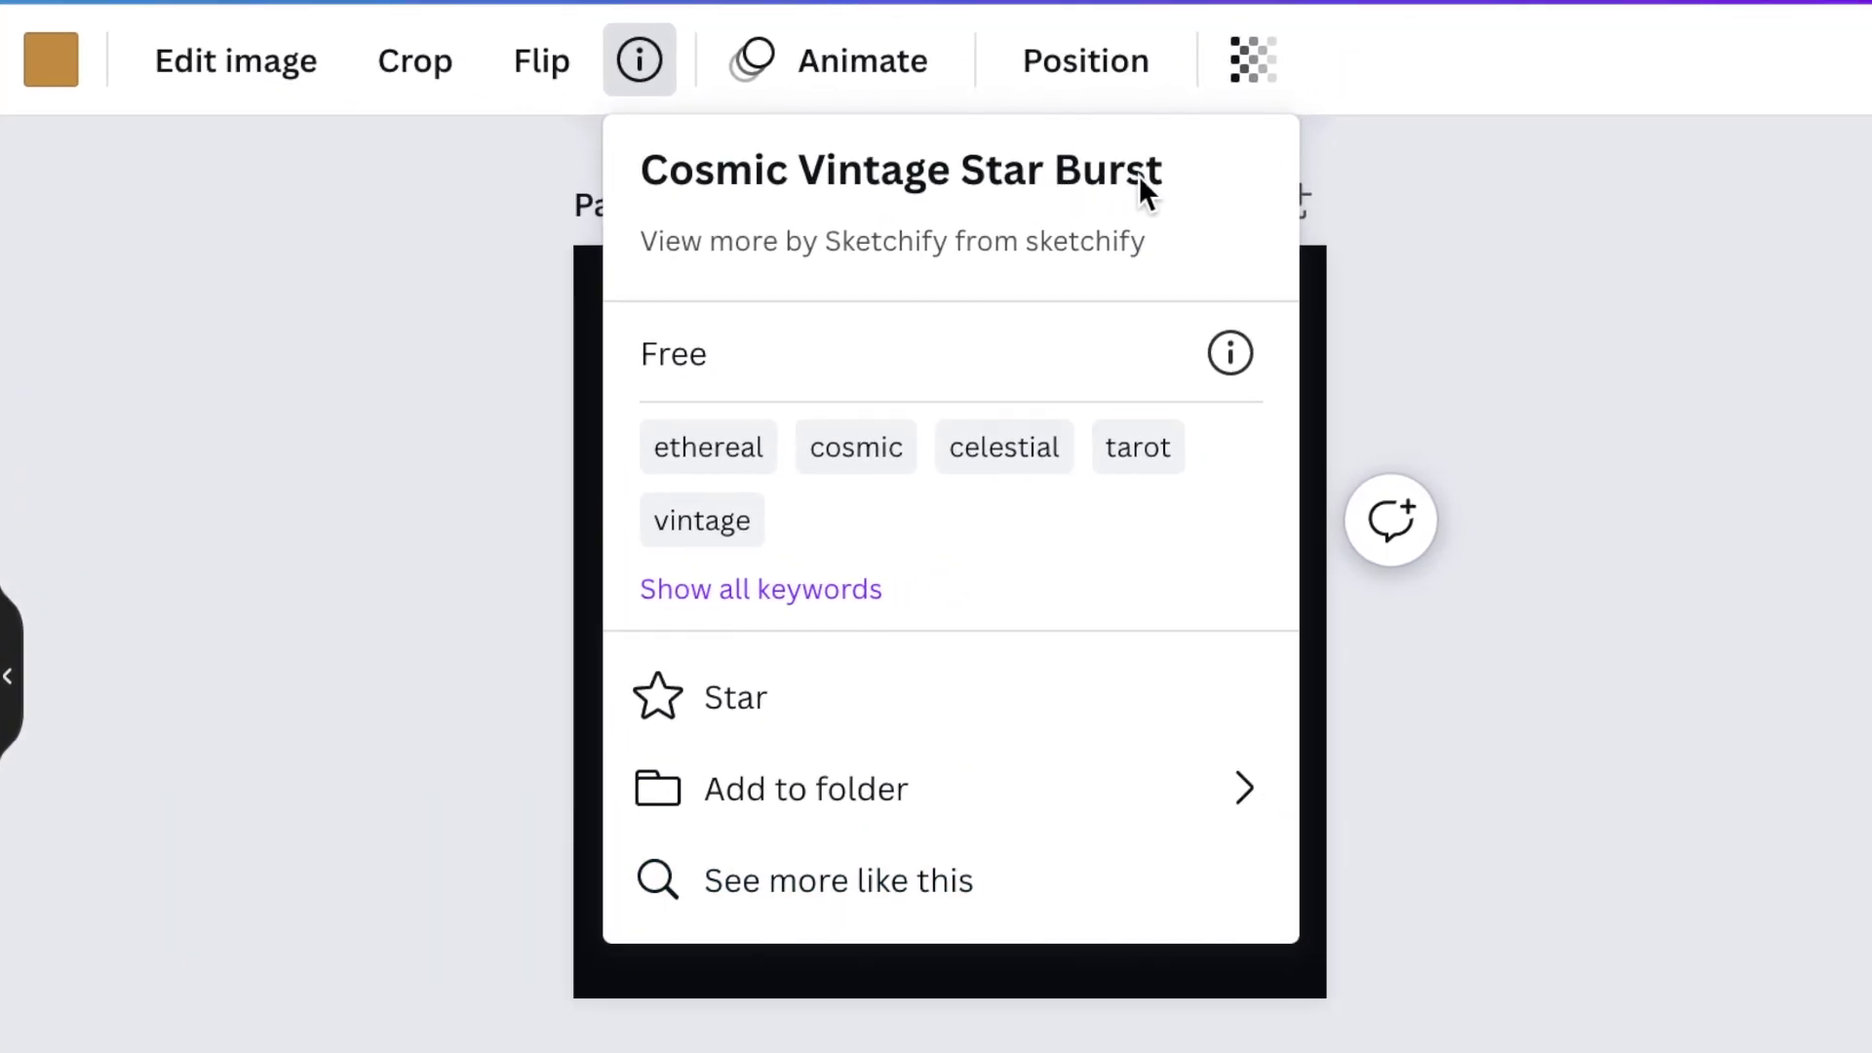
- Enlarge the sun rays graphic and centre it above the pattern circle
click(1517, 834)
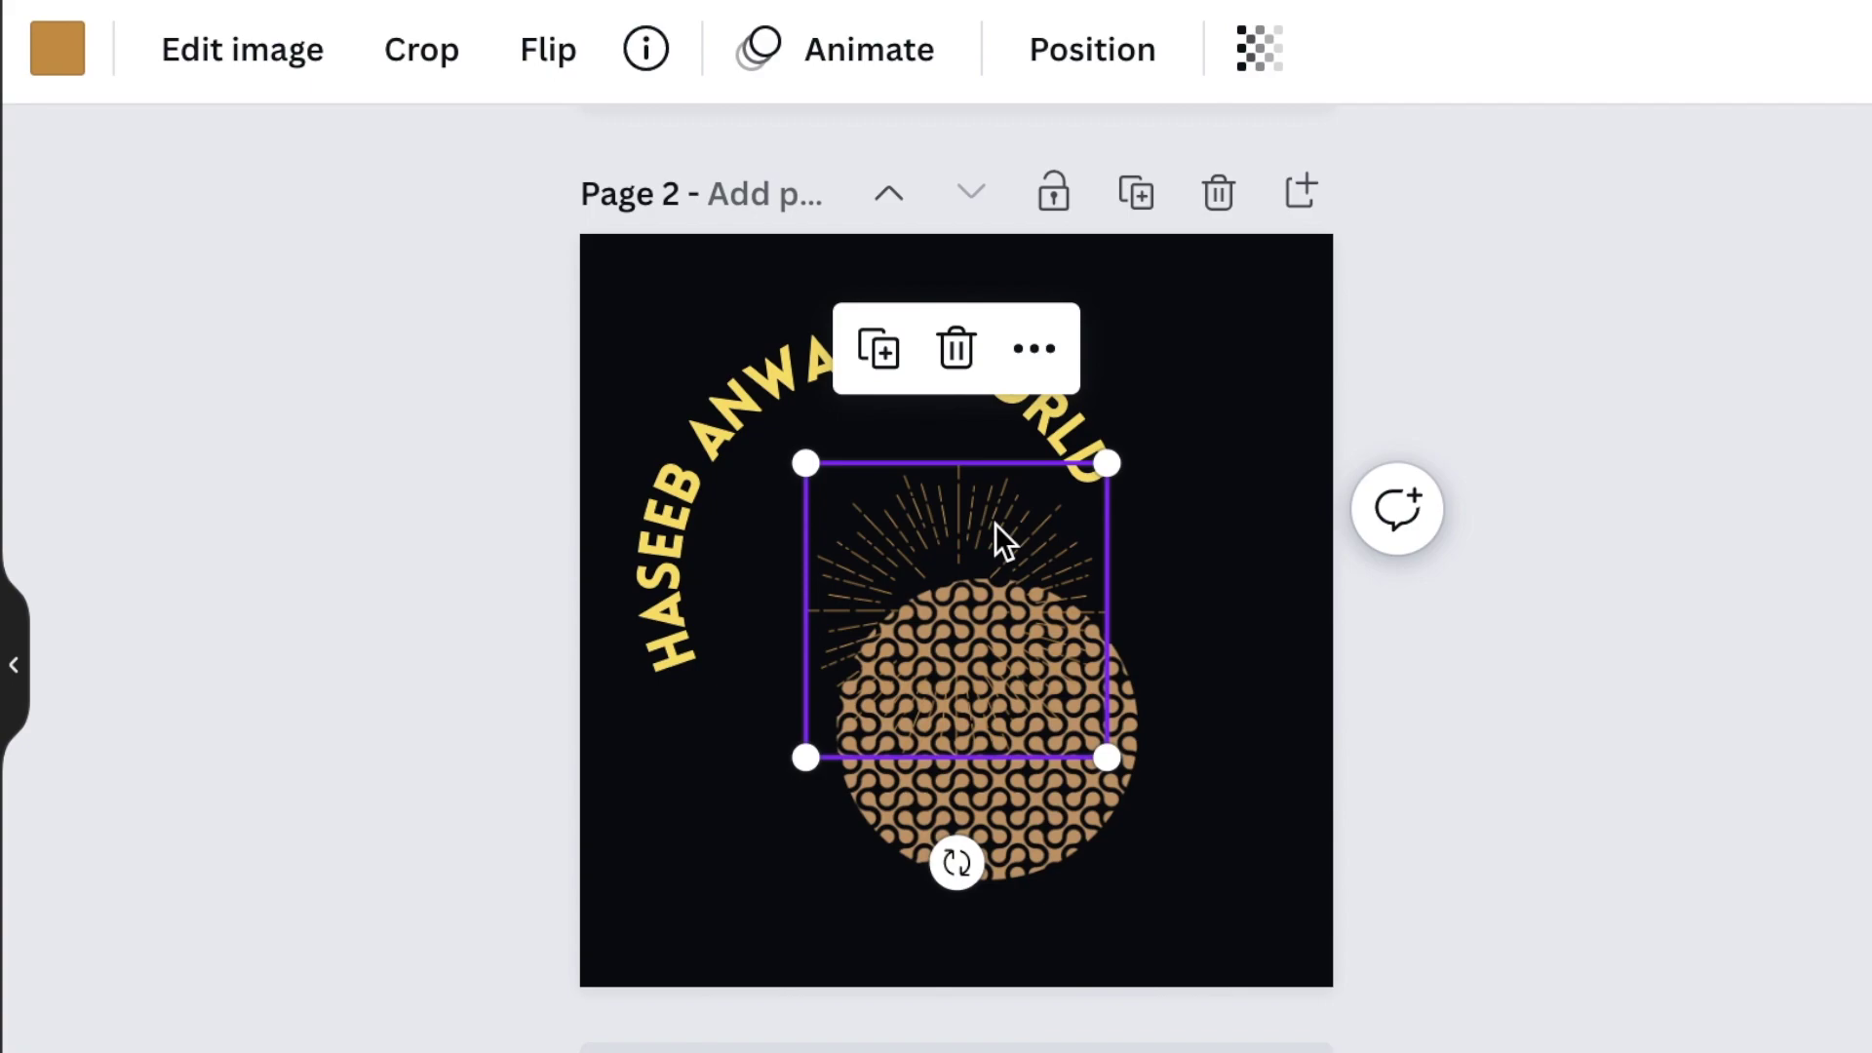
drag(995, 524, 920, 493)
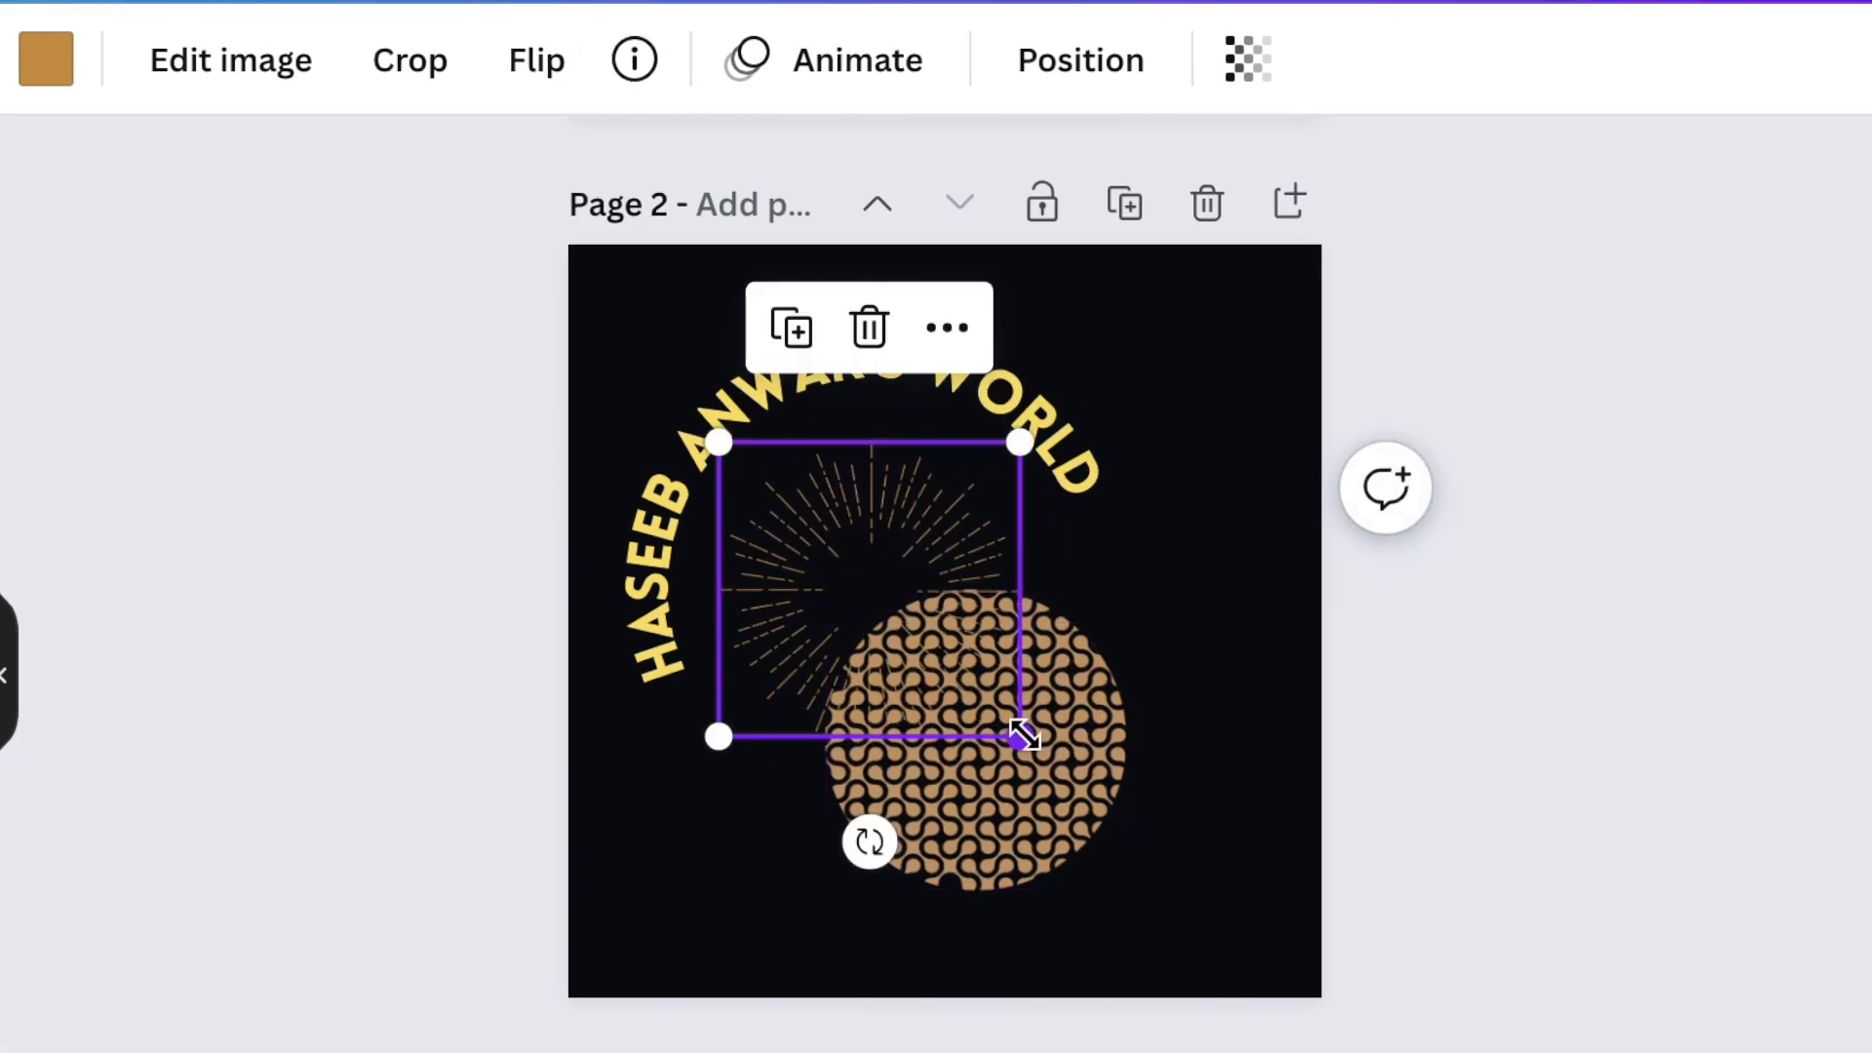
drag(1023, 735, 1126, 791)
drag(990, 546, 949, 495)
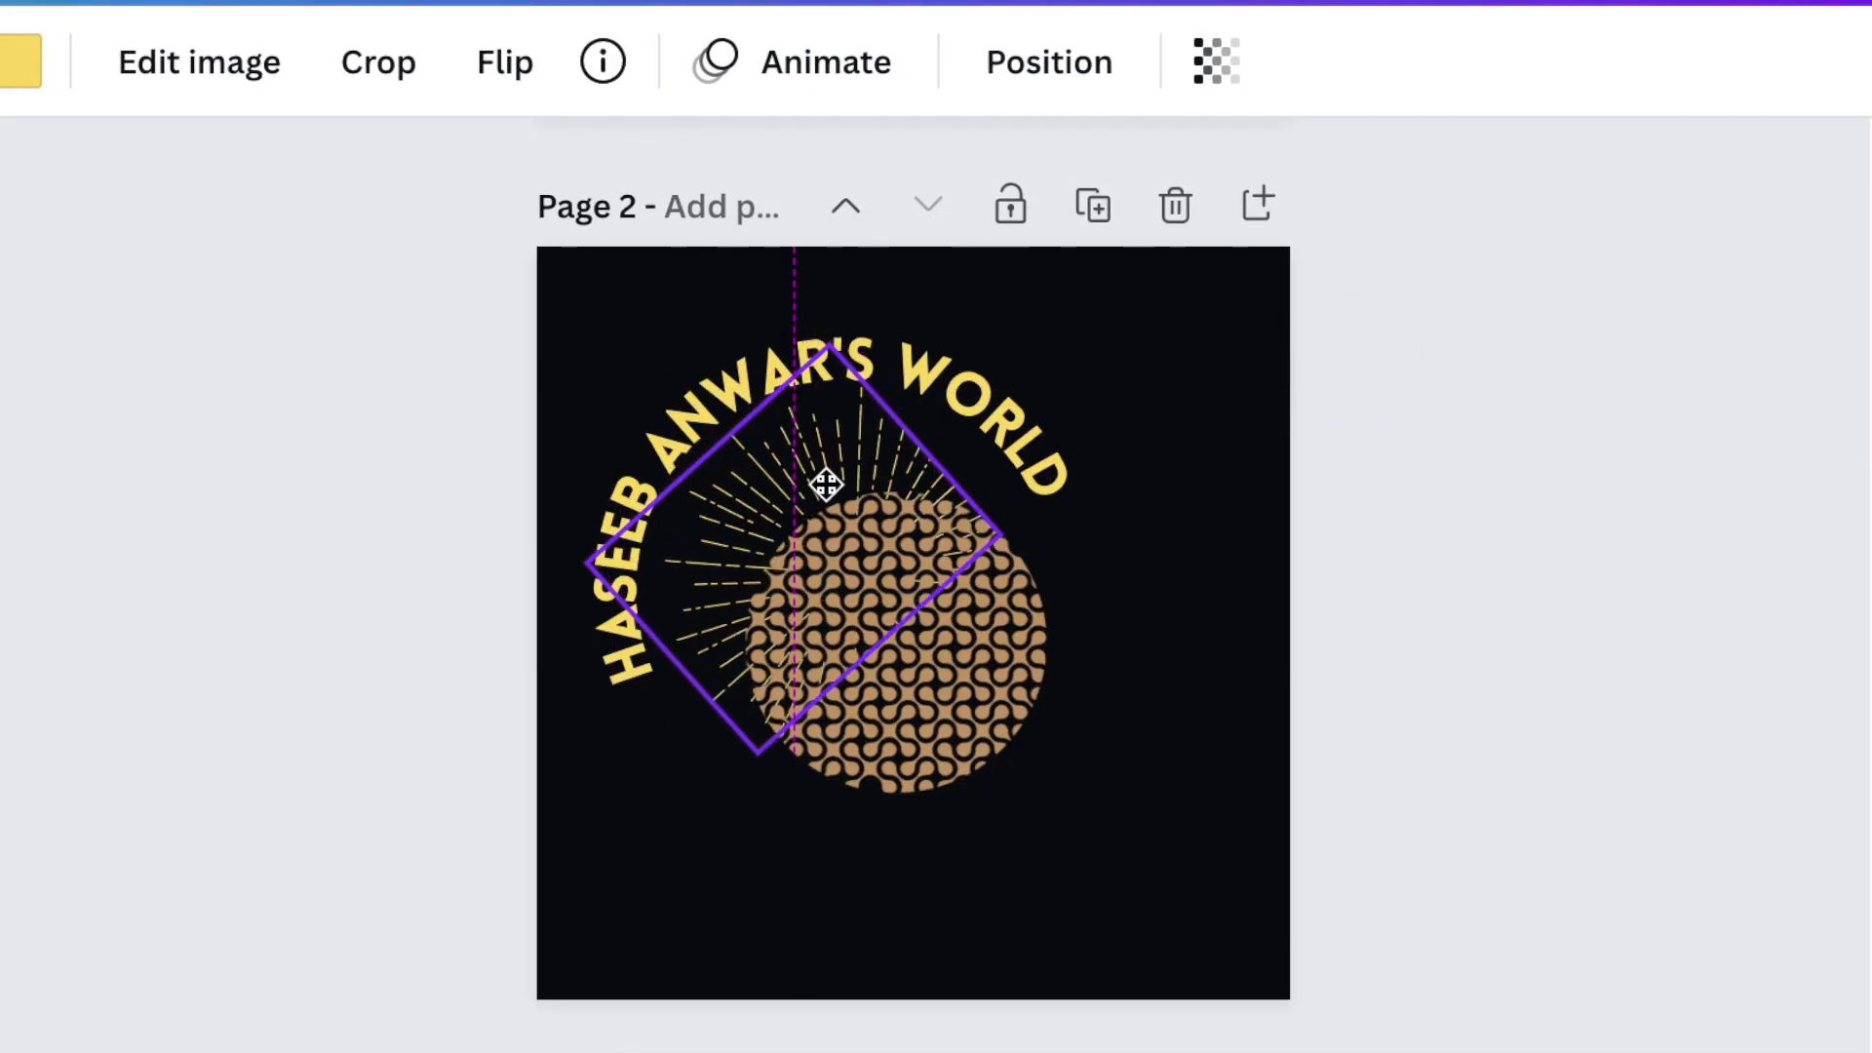
- Crop the sun rays' edge and reposition the curved title around them
double_click(835, 492)
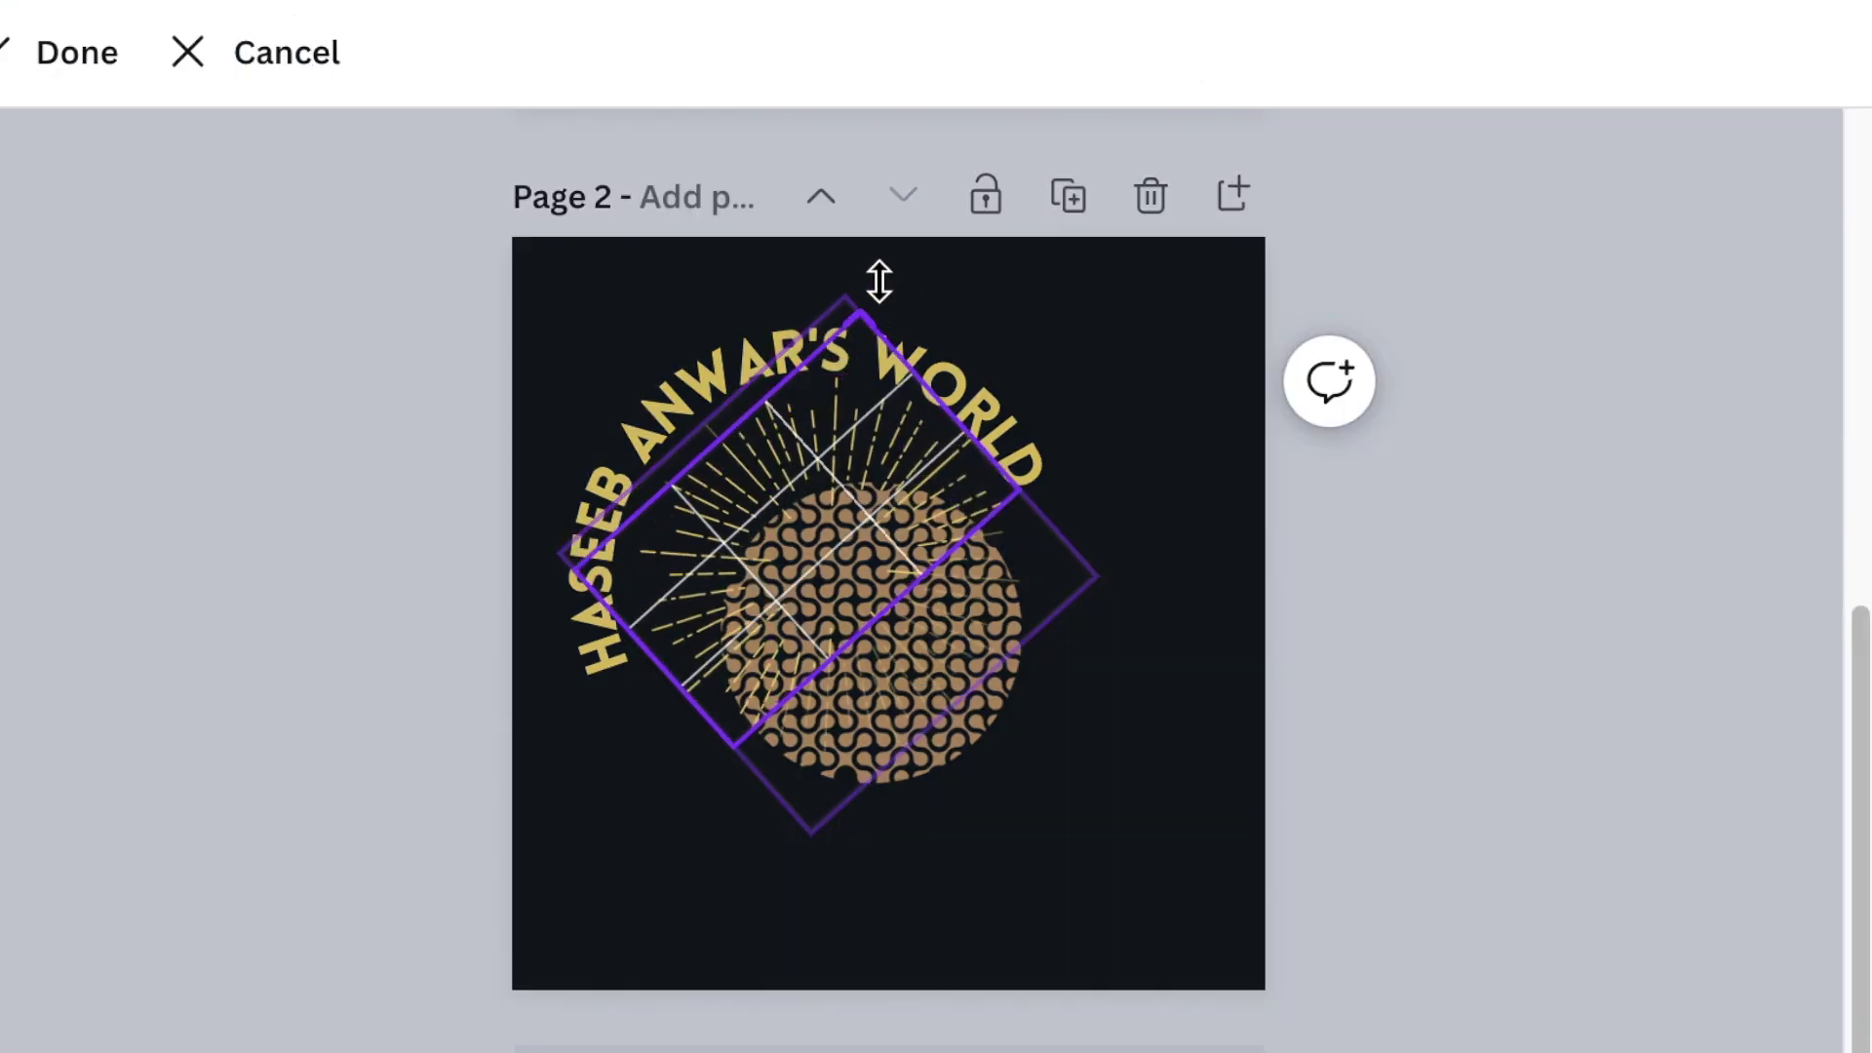
drag(1019, 457, 995, 437)
click(576, 864)
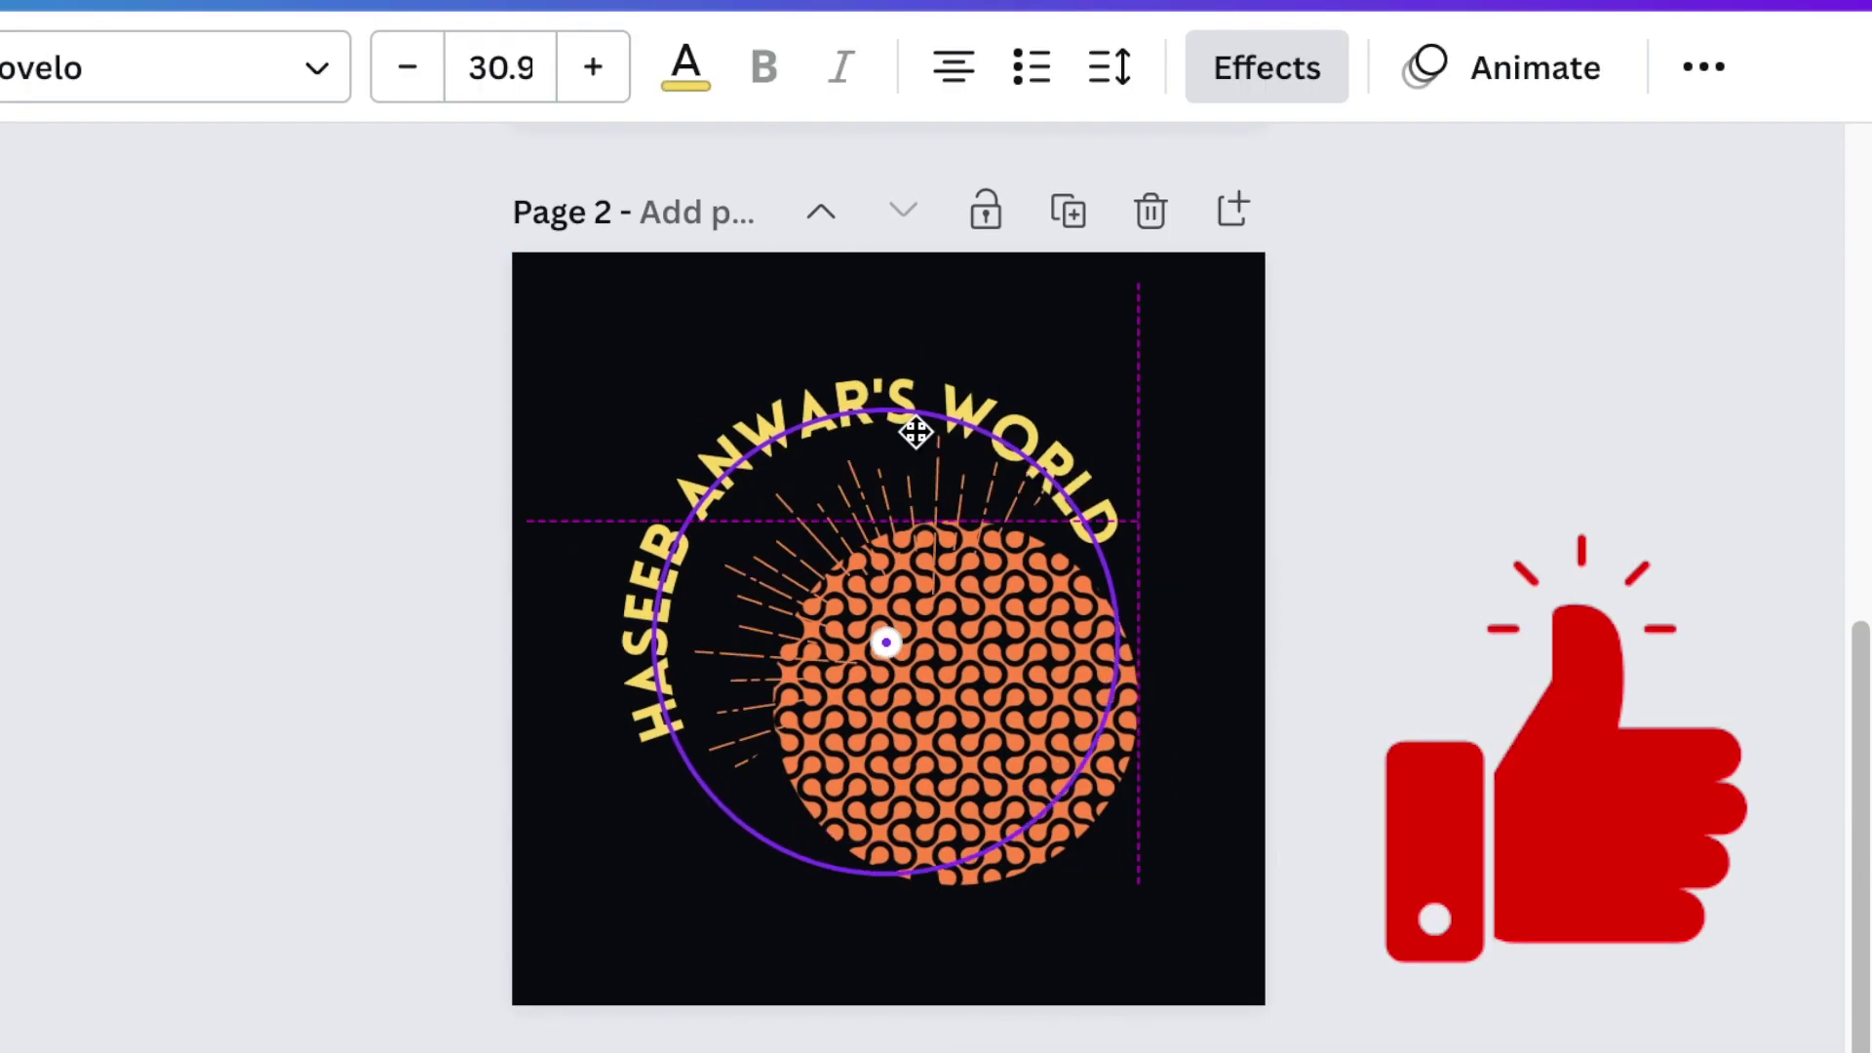
drag(911, 426, 911, 426)
key(Escape)
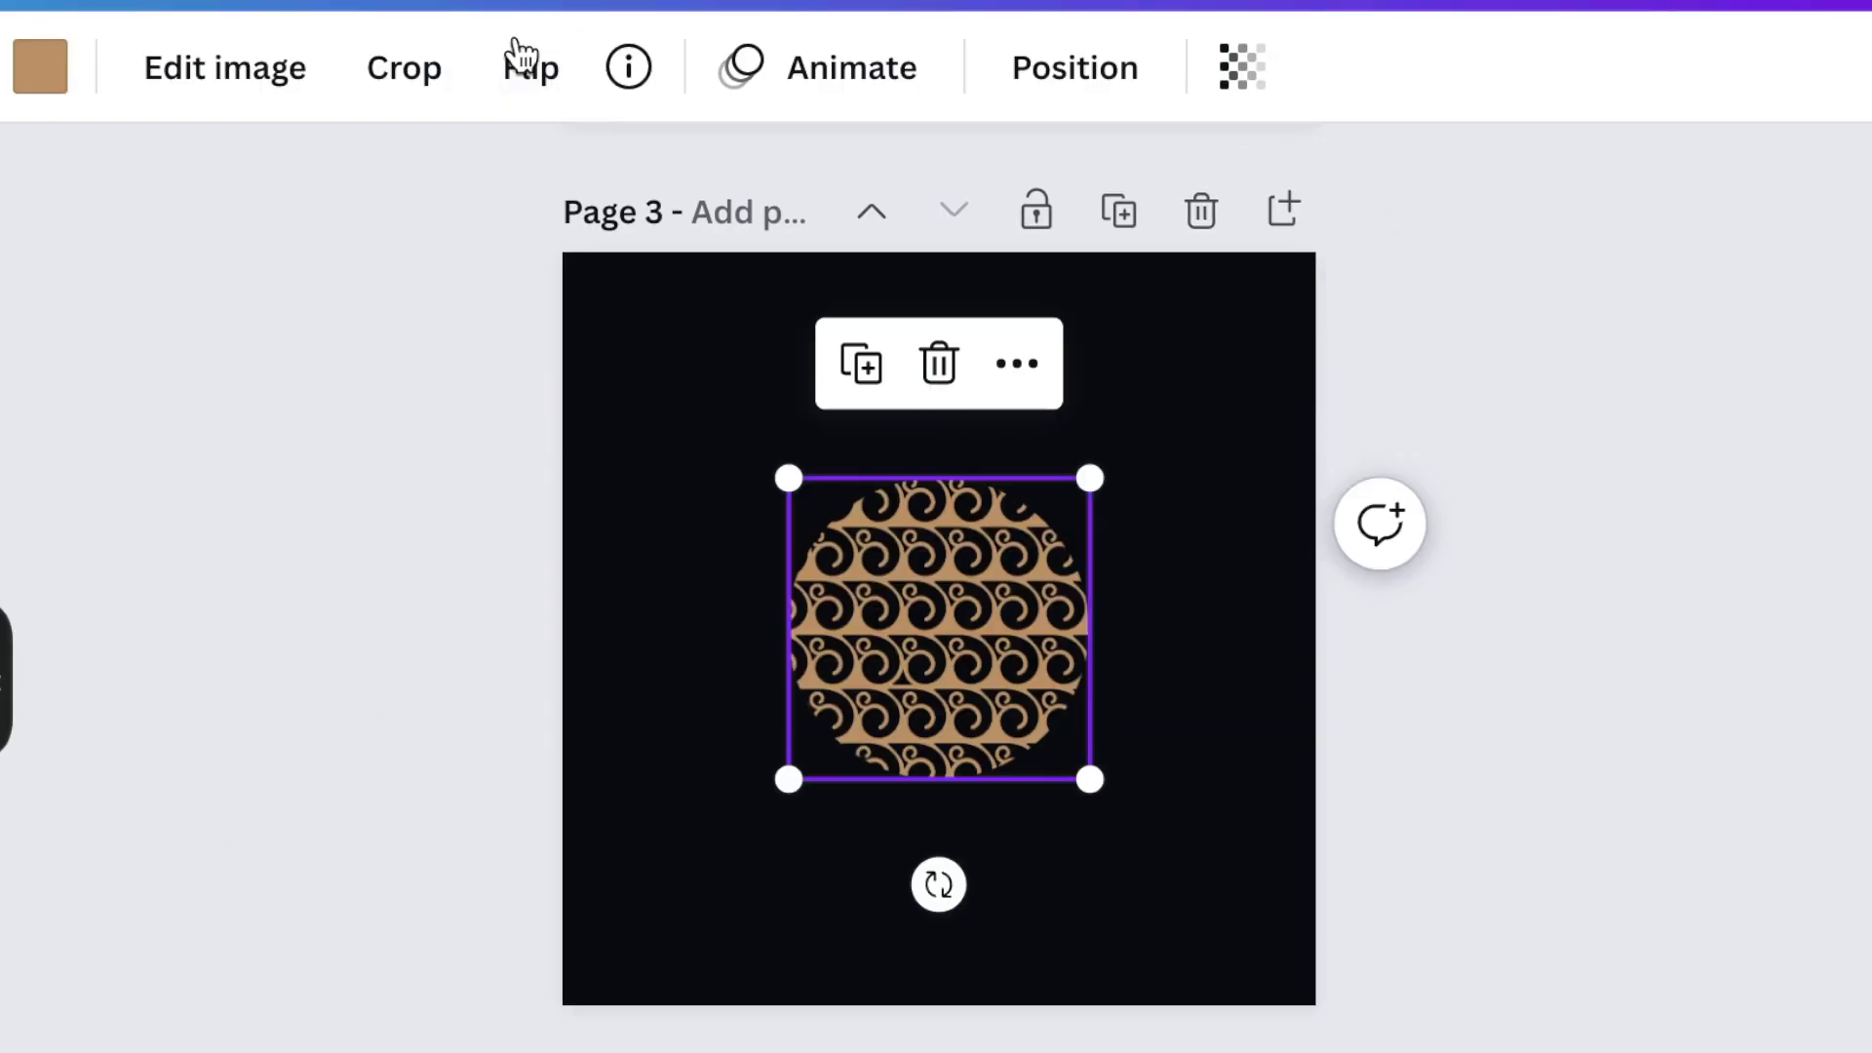
- Move the page 3 pattern circle right and enlarge it past the page edge
click(646, 96)
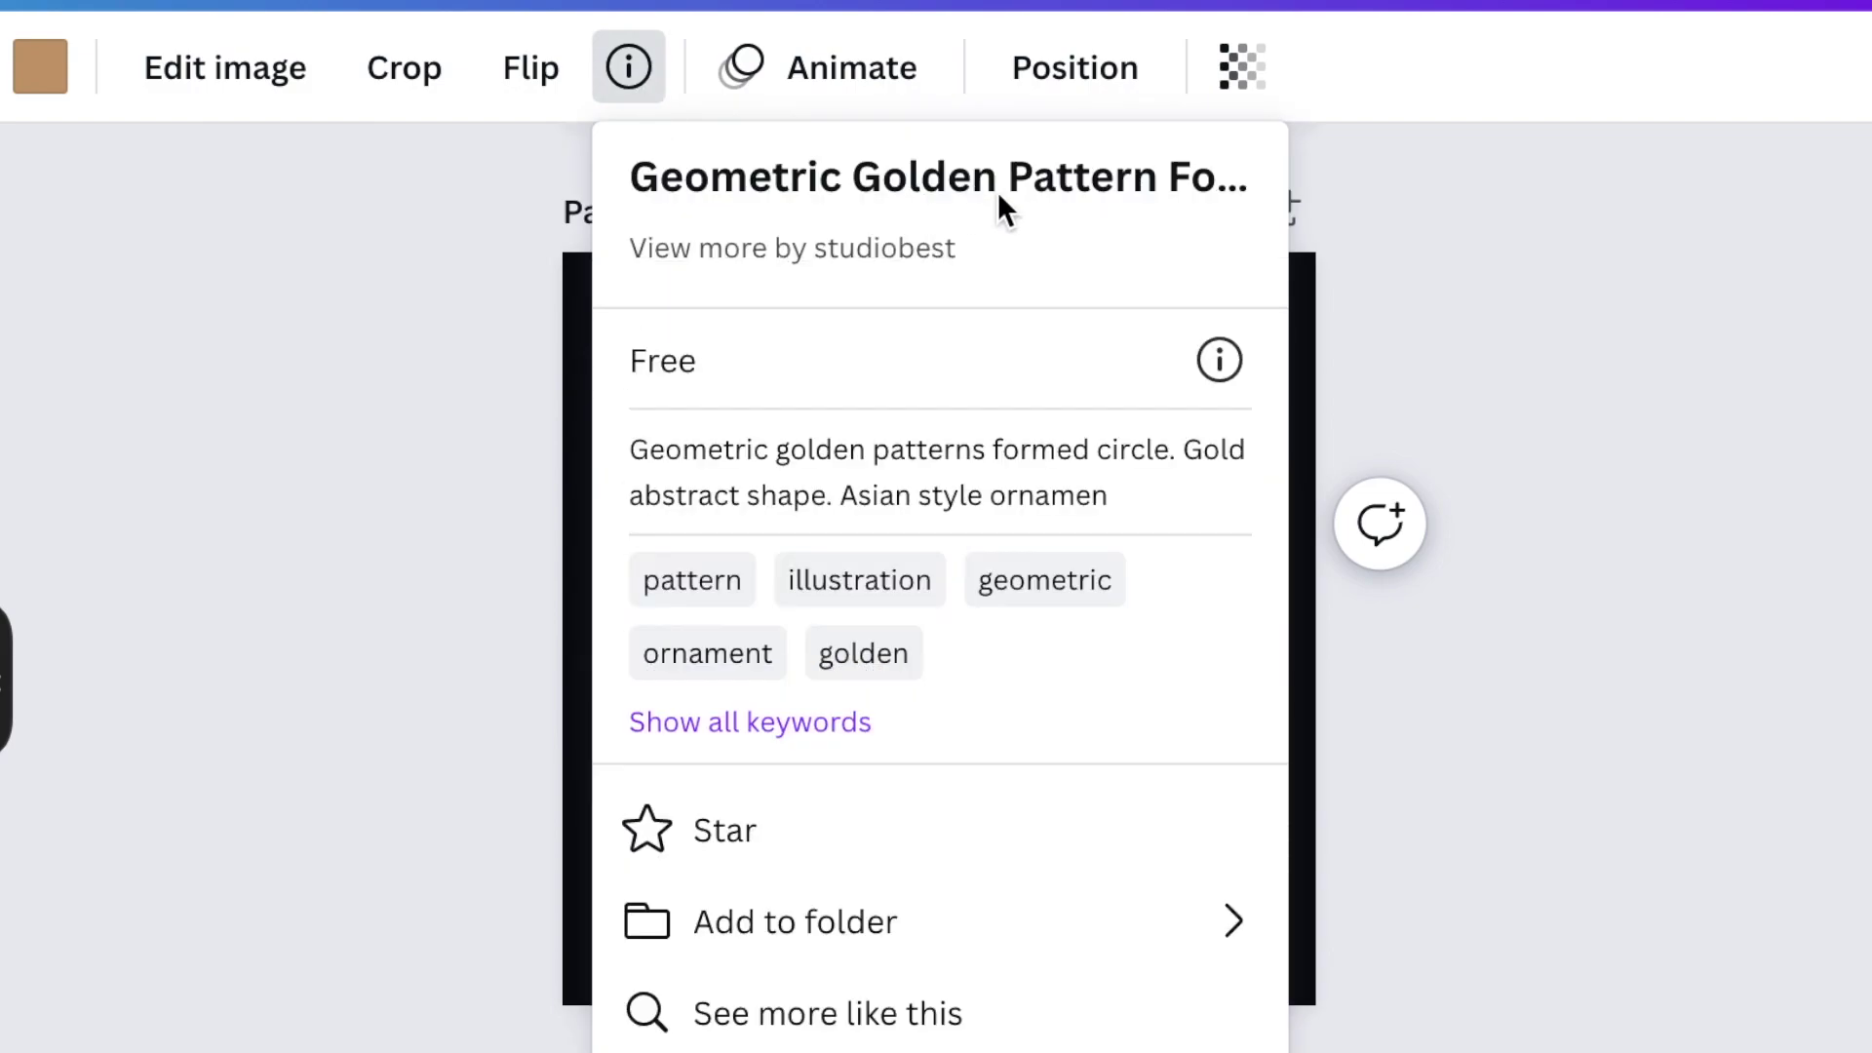
click(1645, 803)
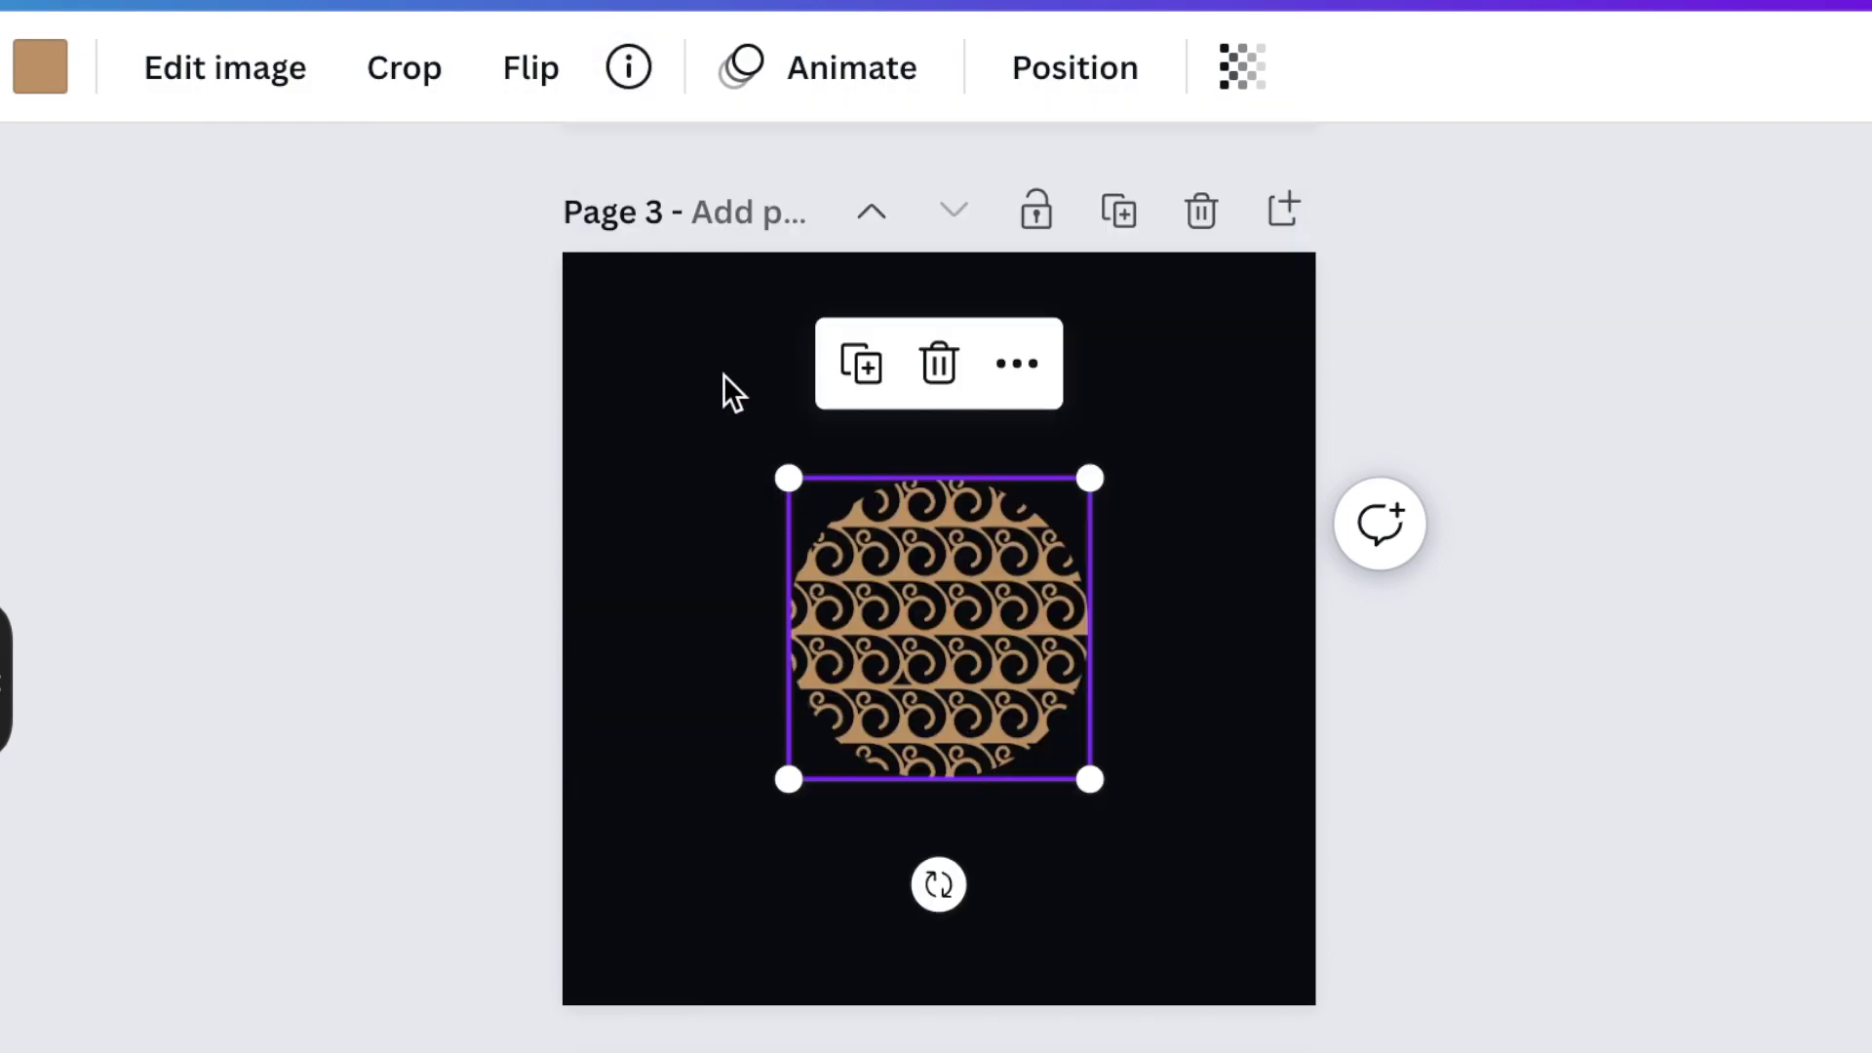
drag(984, 616, 1134, 616)
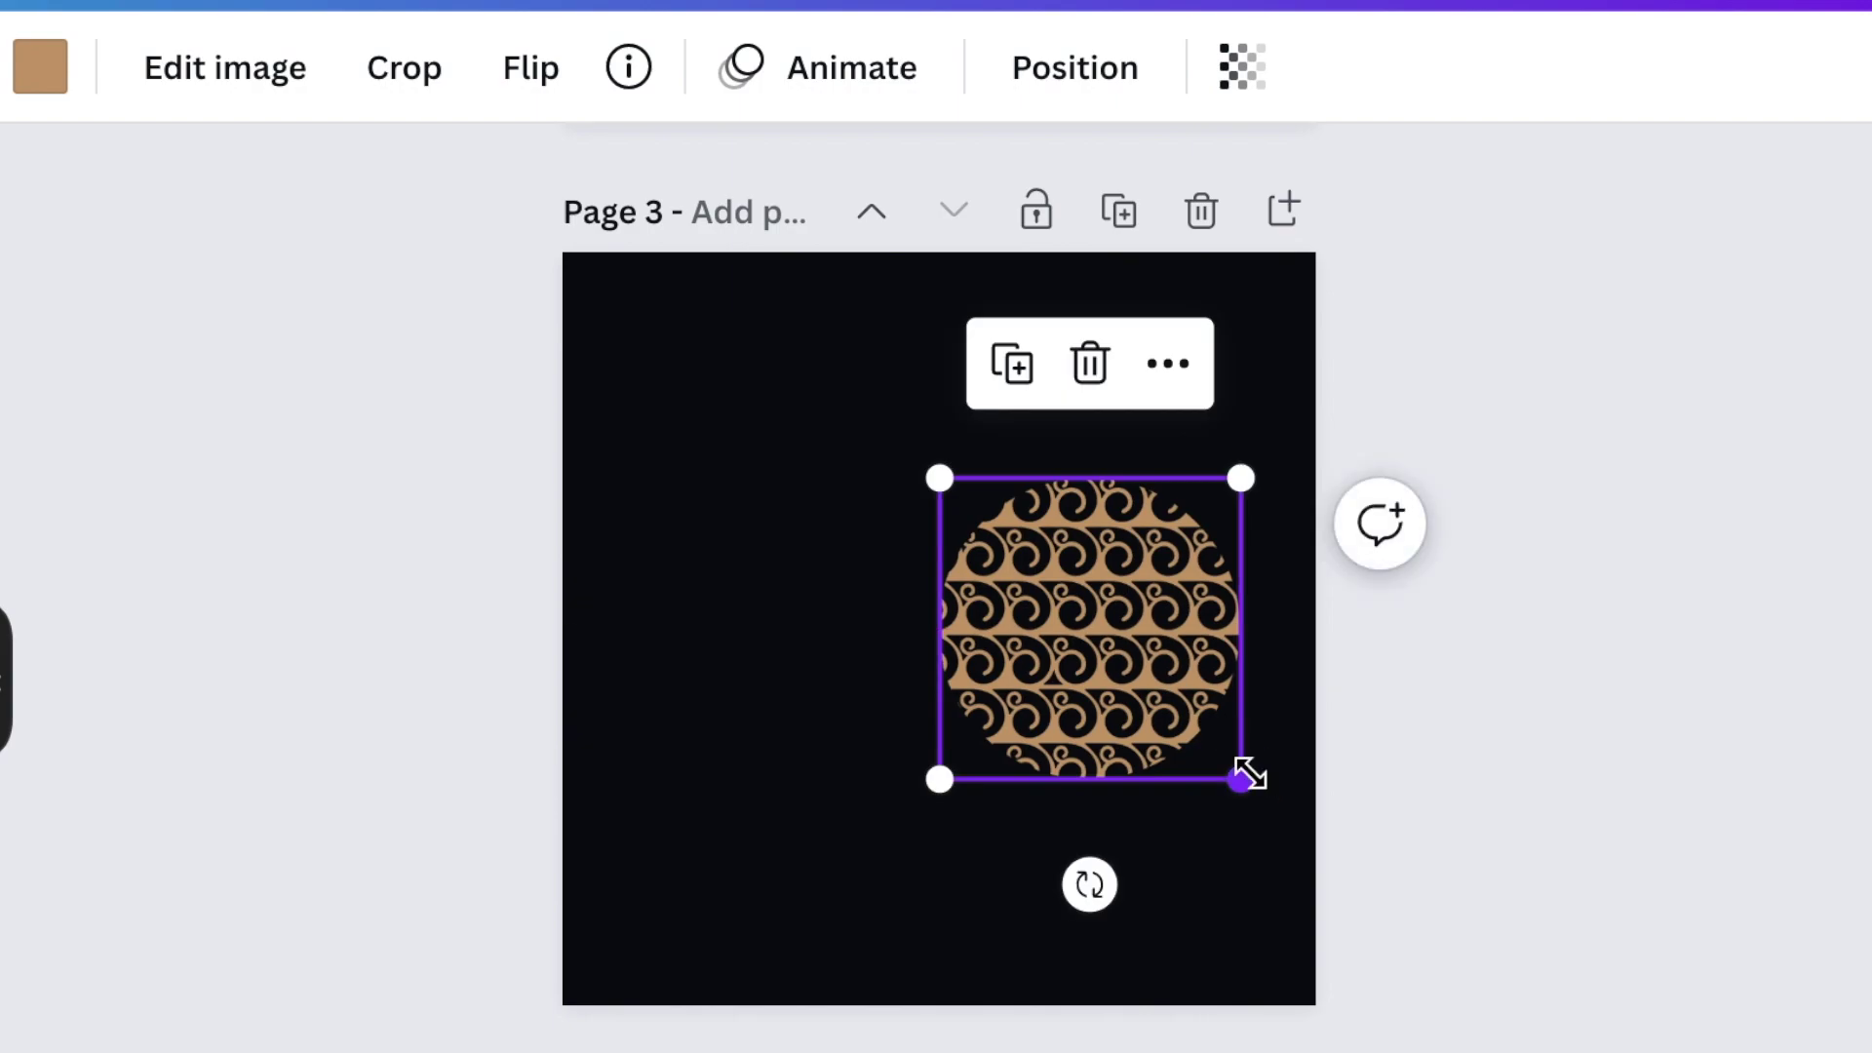
drag(1250, 775, 1326, 978)
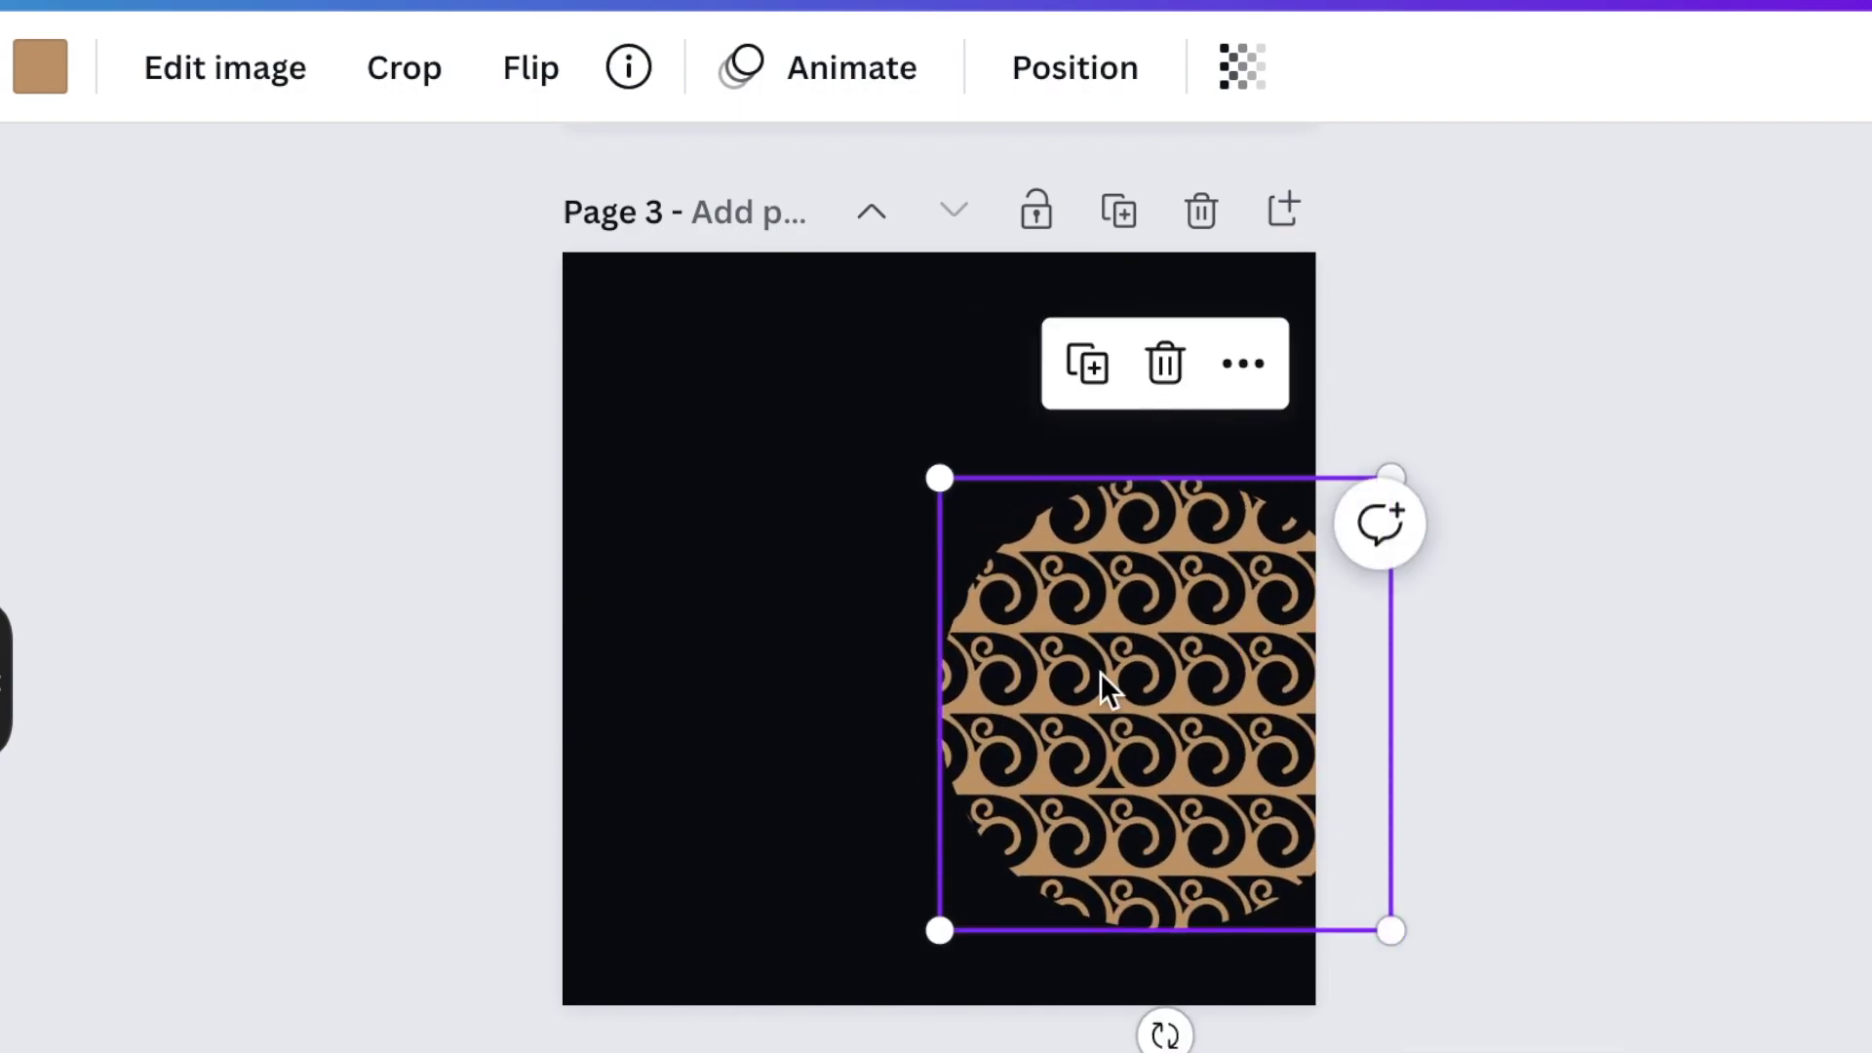
mouse_move(1102, 672)
mouse_down()
mouse_move(1057, 647)
mouse_move(1069, 657)
mouse_up()
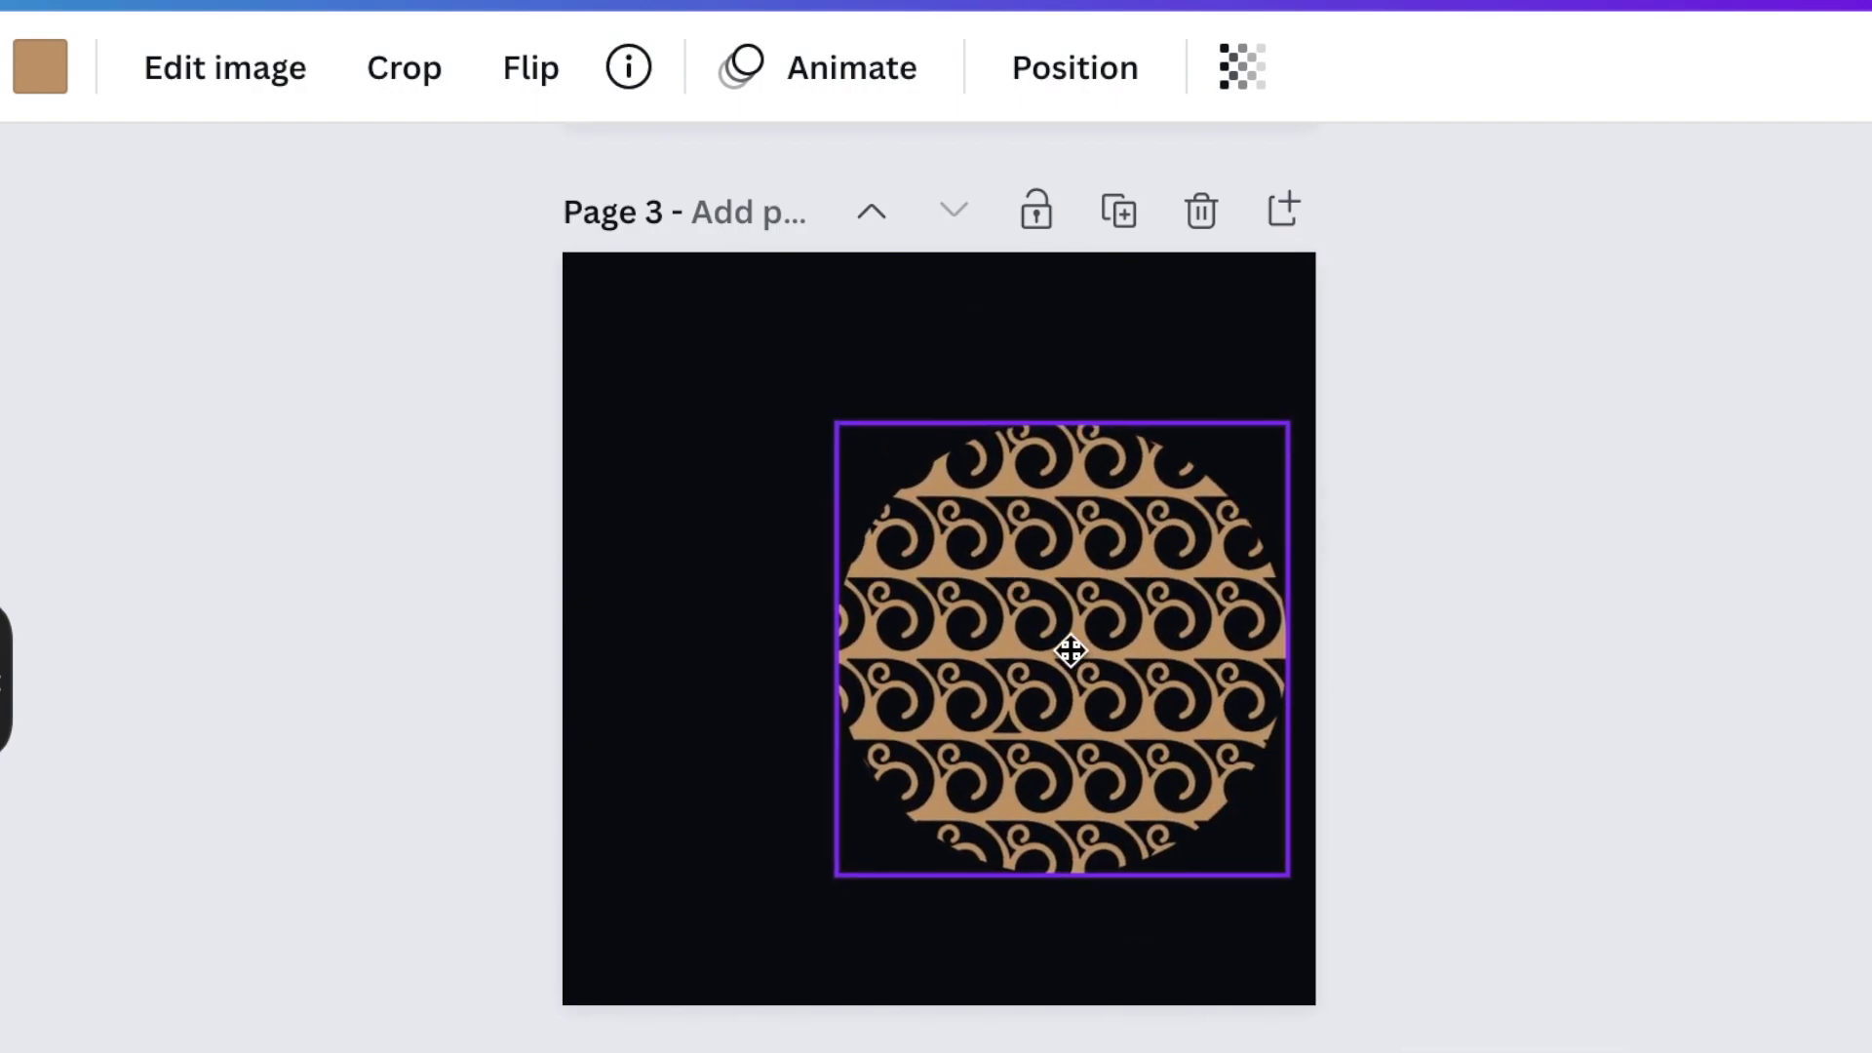
- Crop the pattern circle down to its right half
click(393, 117)
drag(832, 421, 1062, 419)
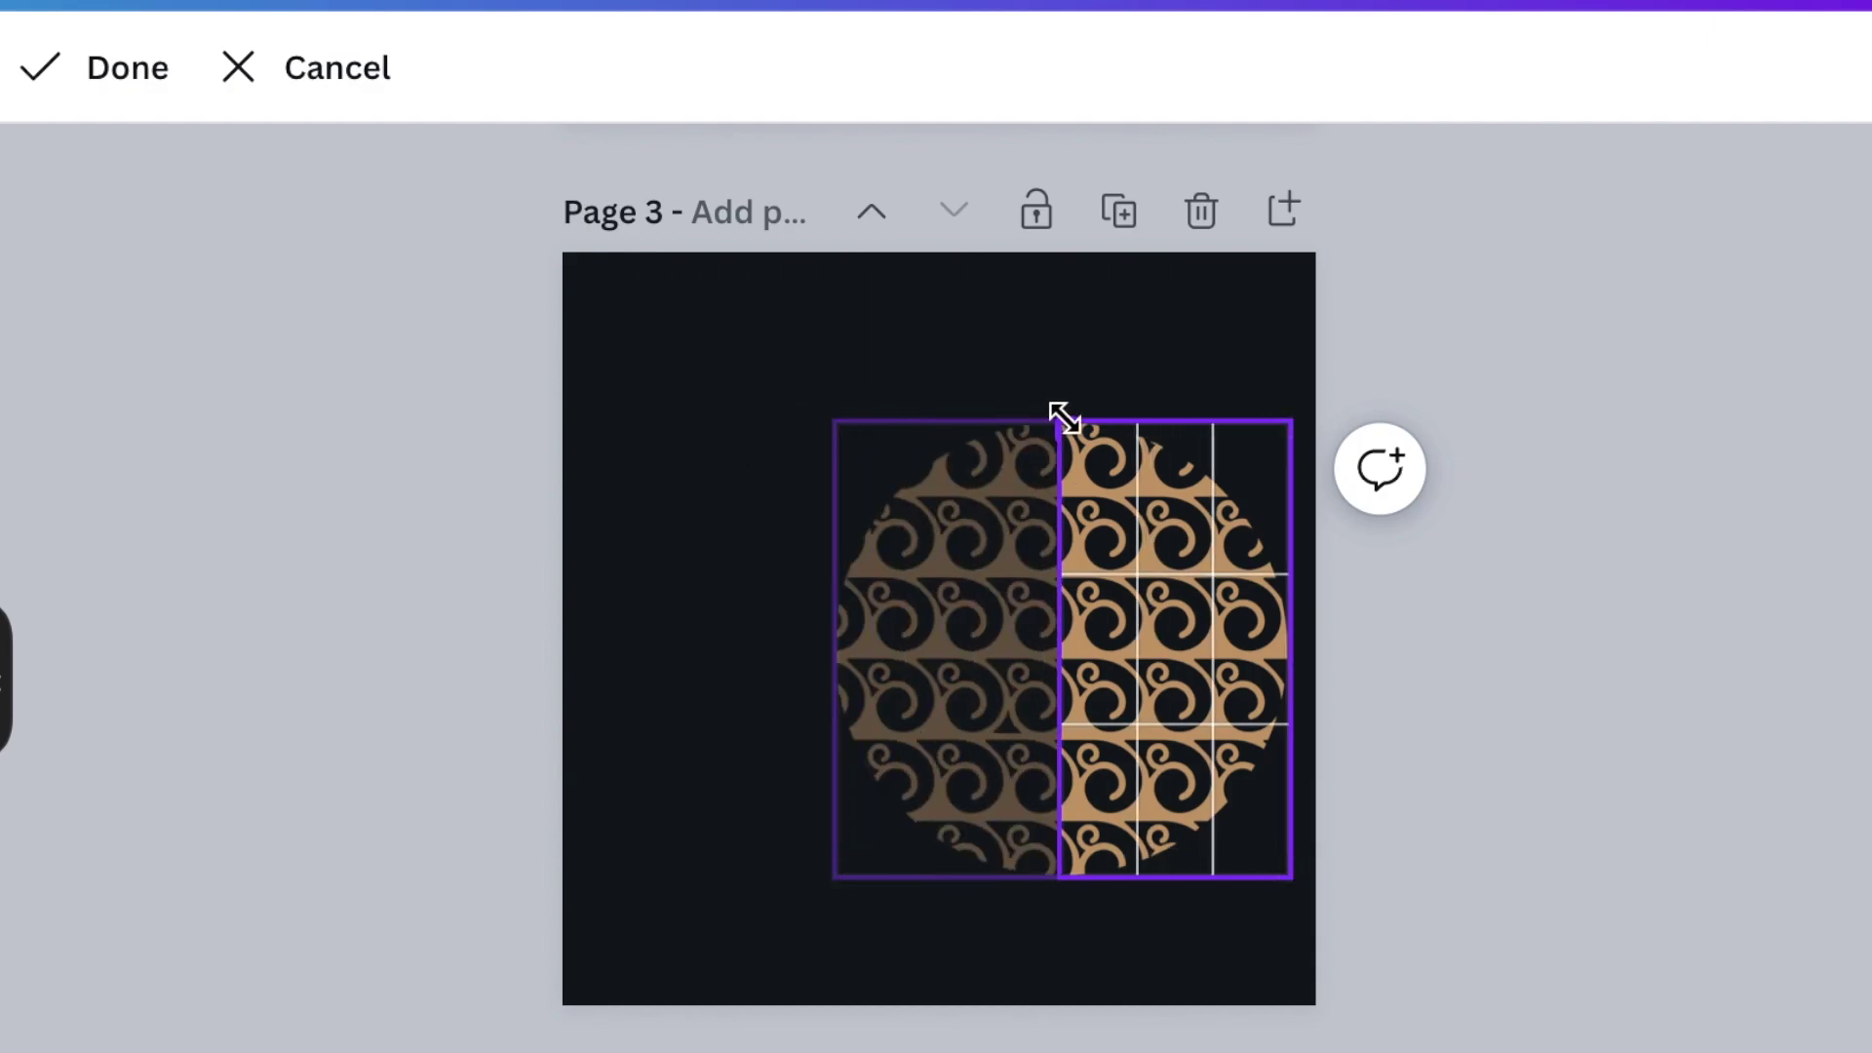
click(784, 599)
click(770, 597)
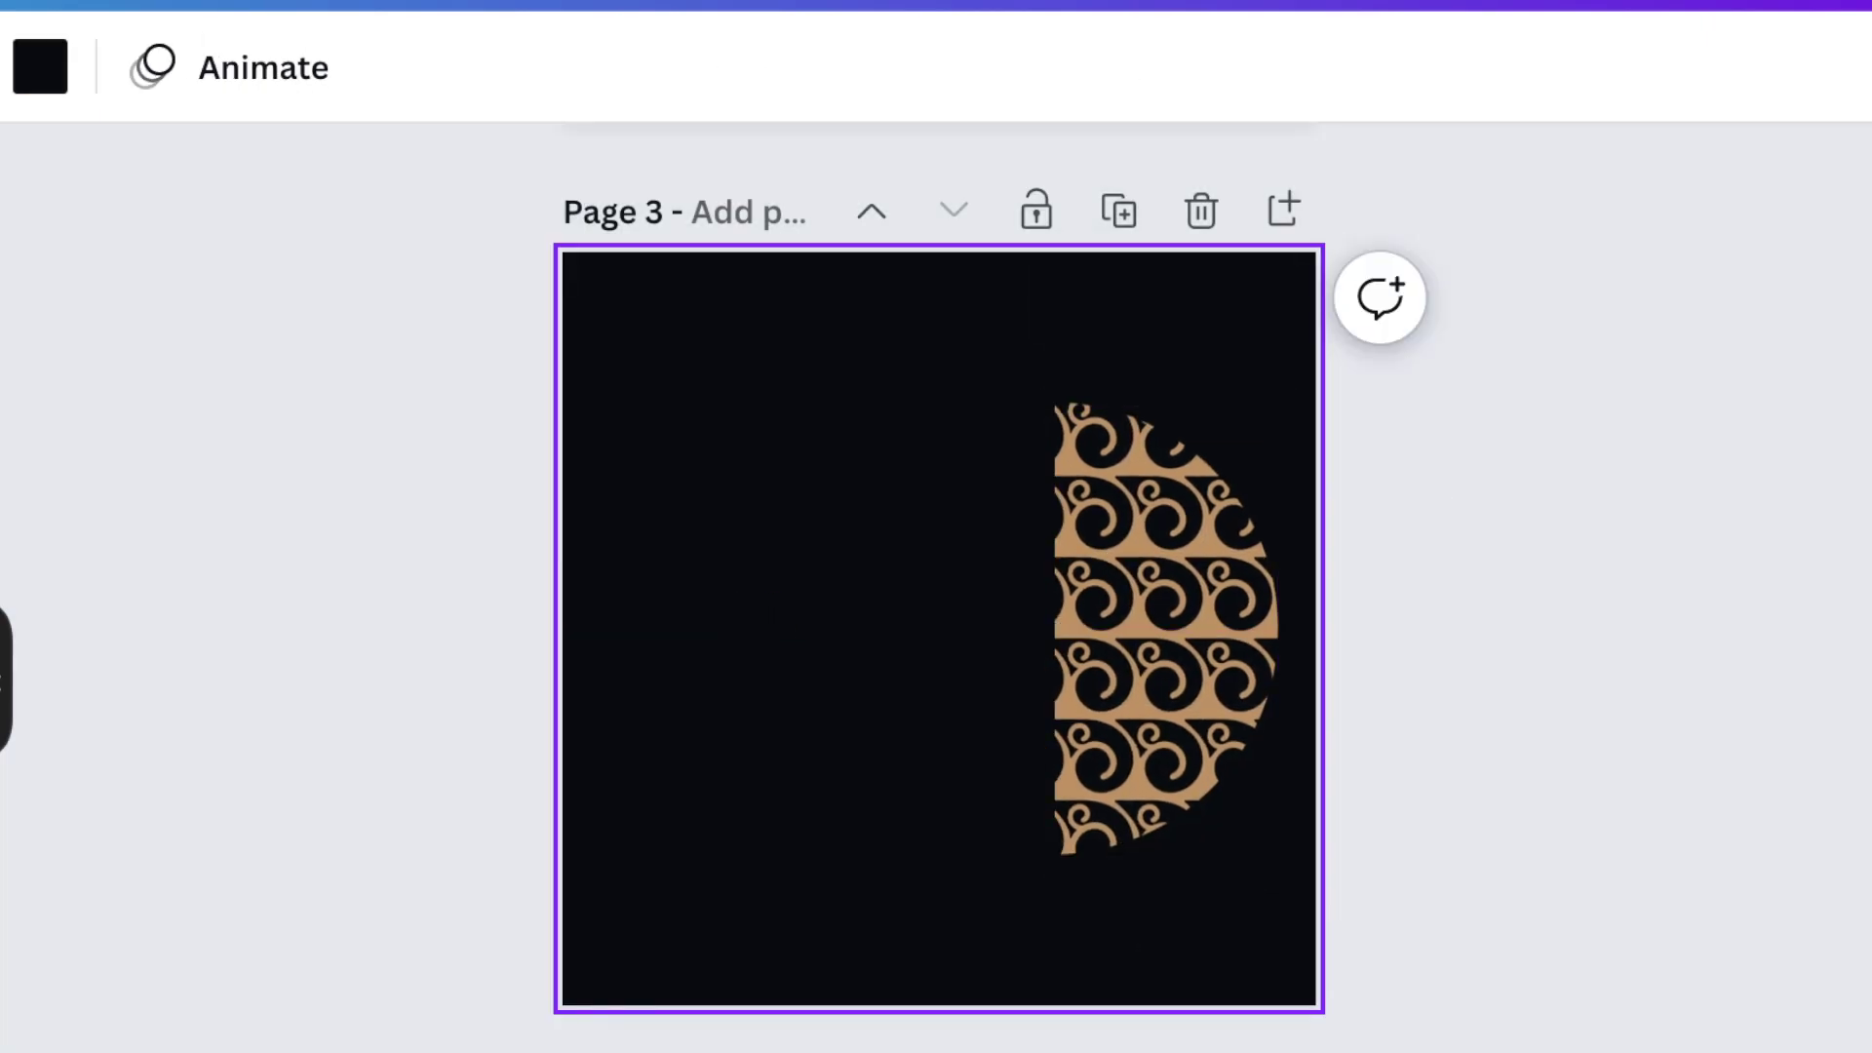
key(t)
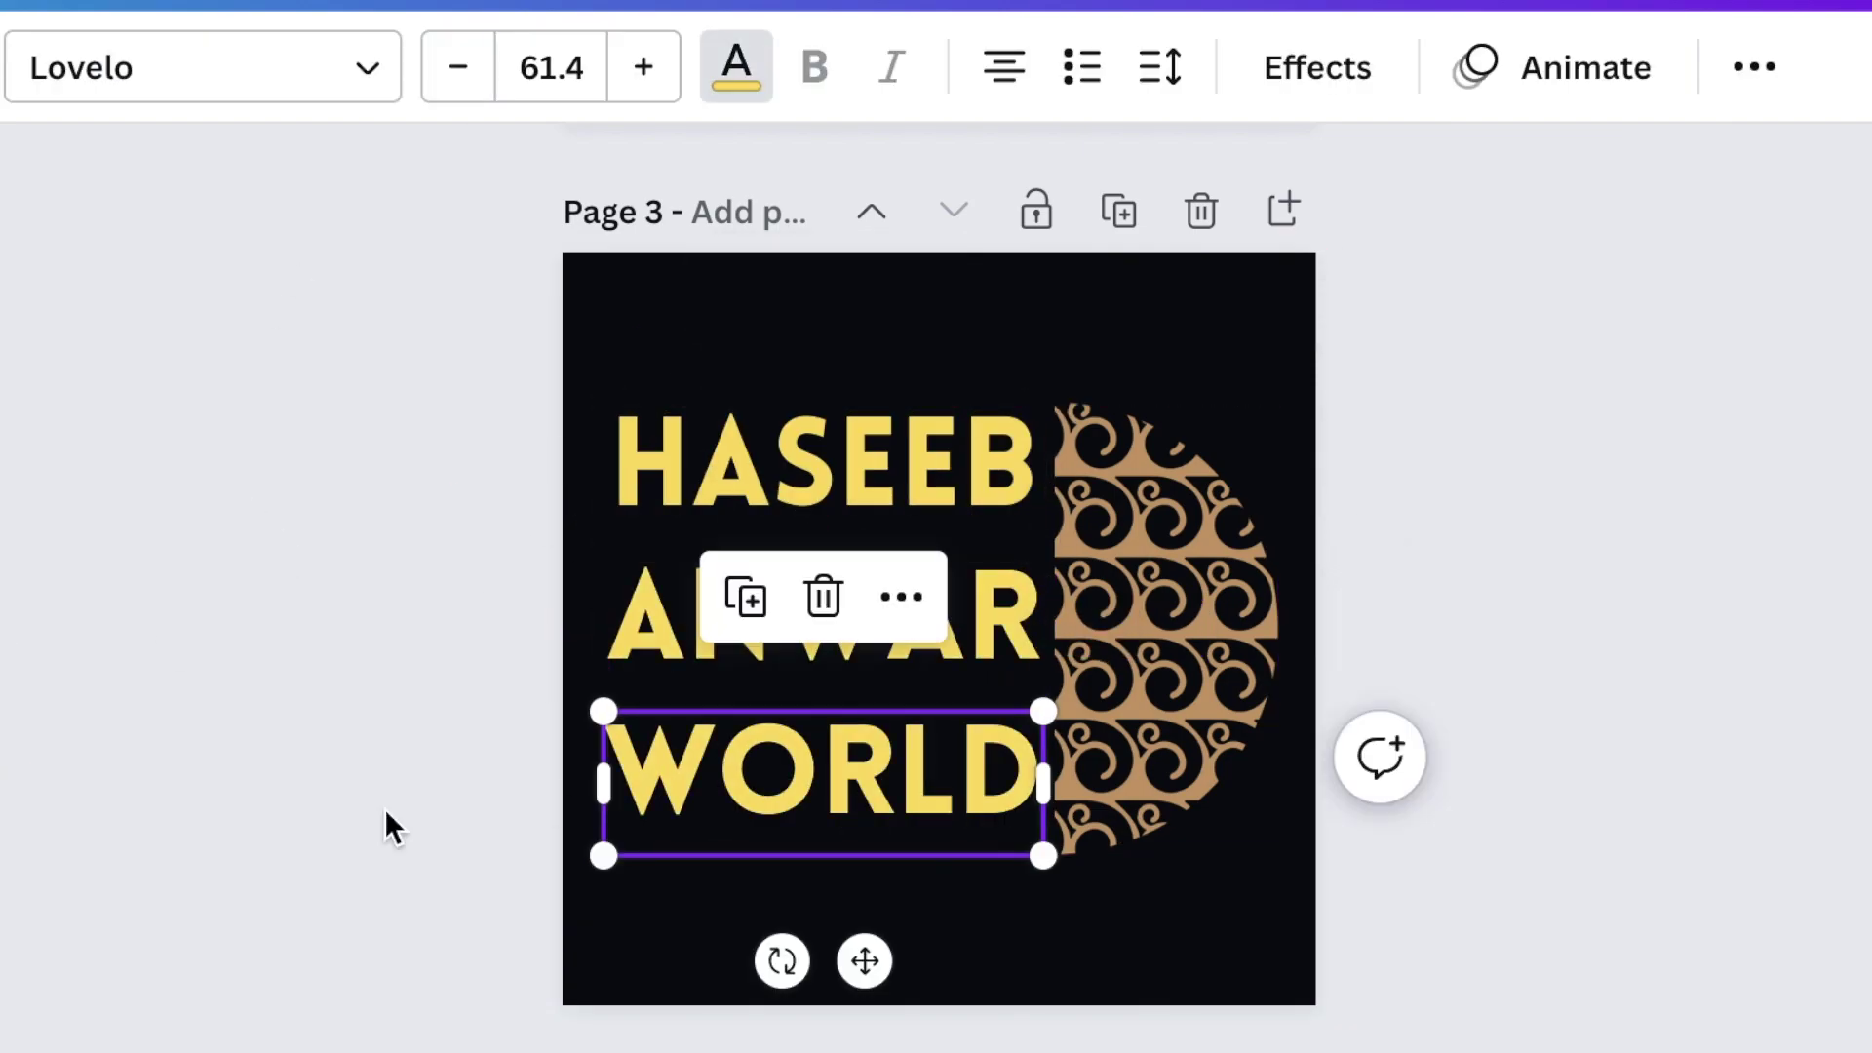
- Make the stacked name yellow and add a weight-3 line above HASEEB
click(383, 810)
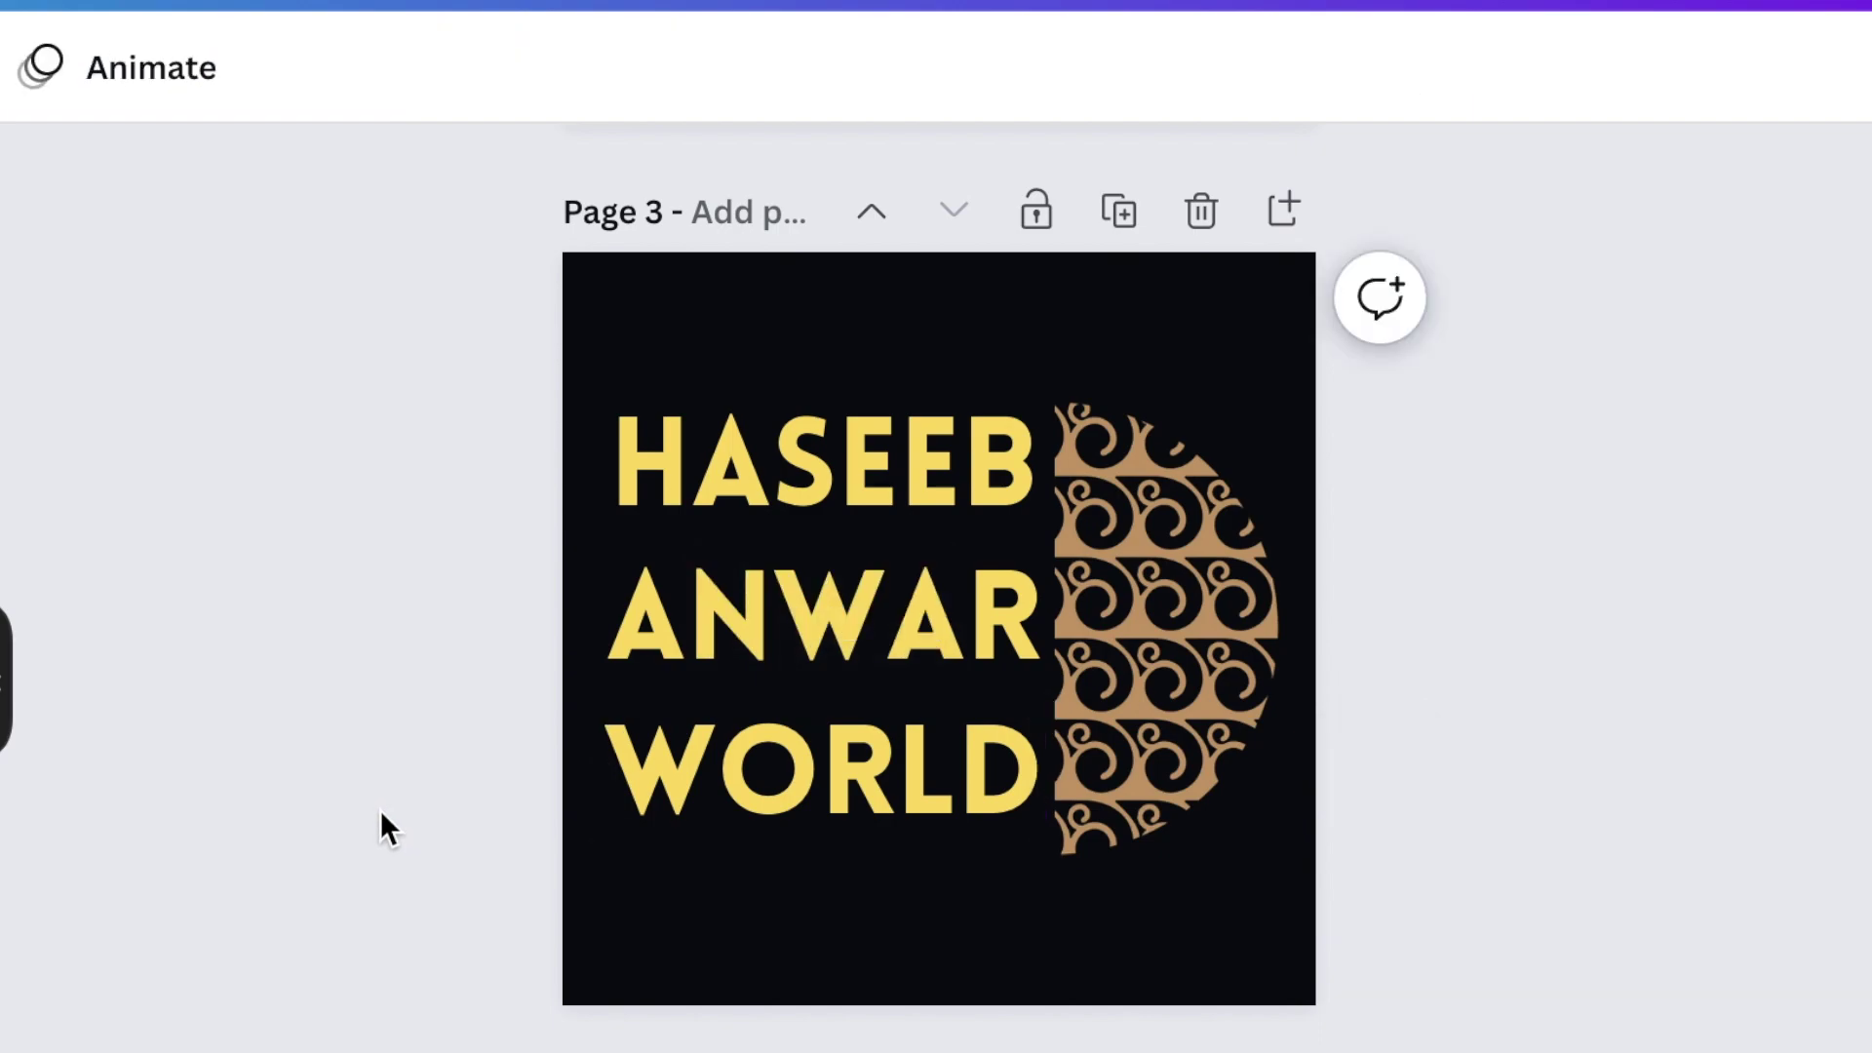
key(l)
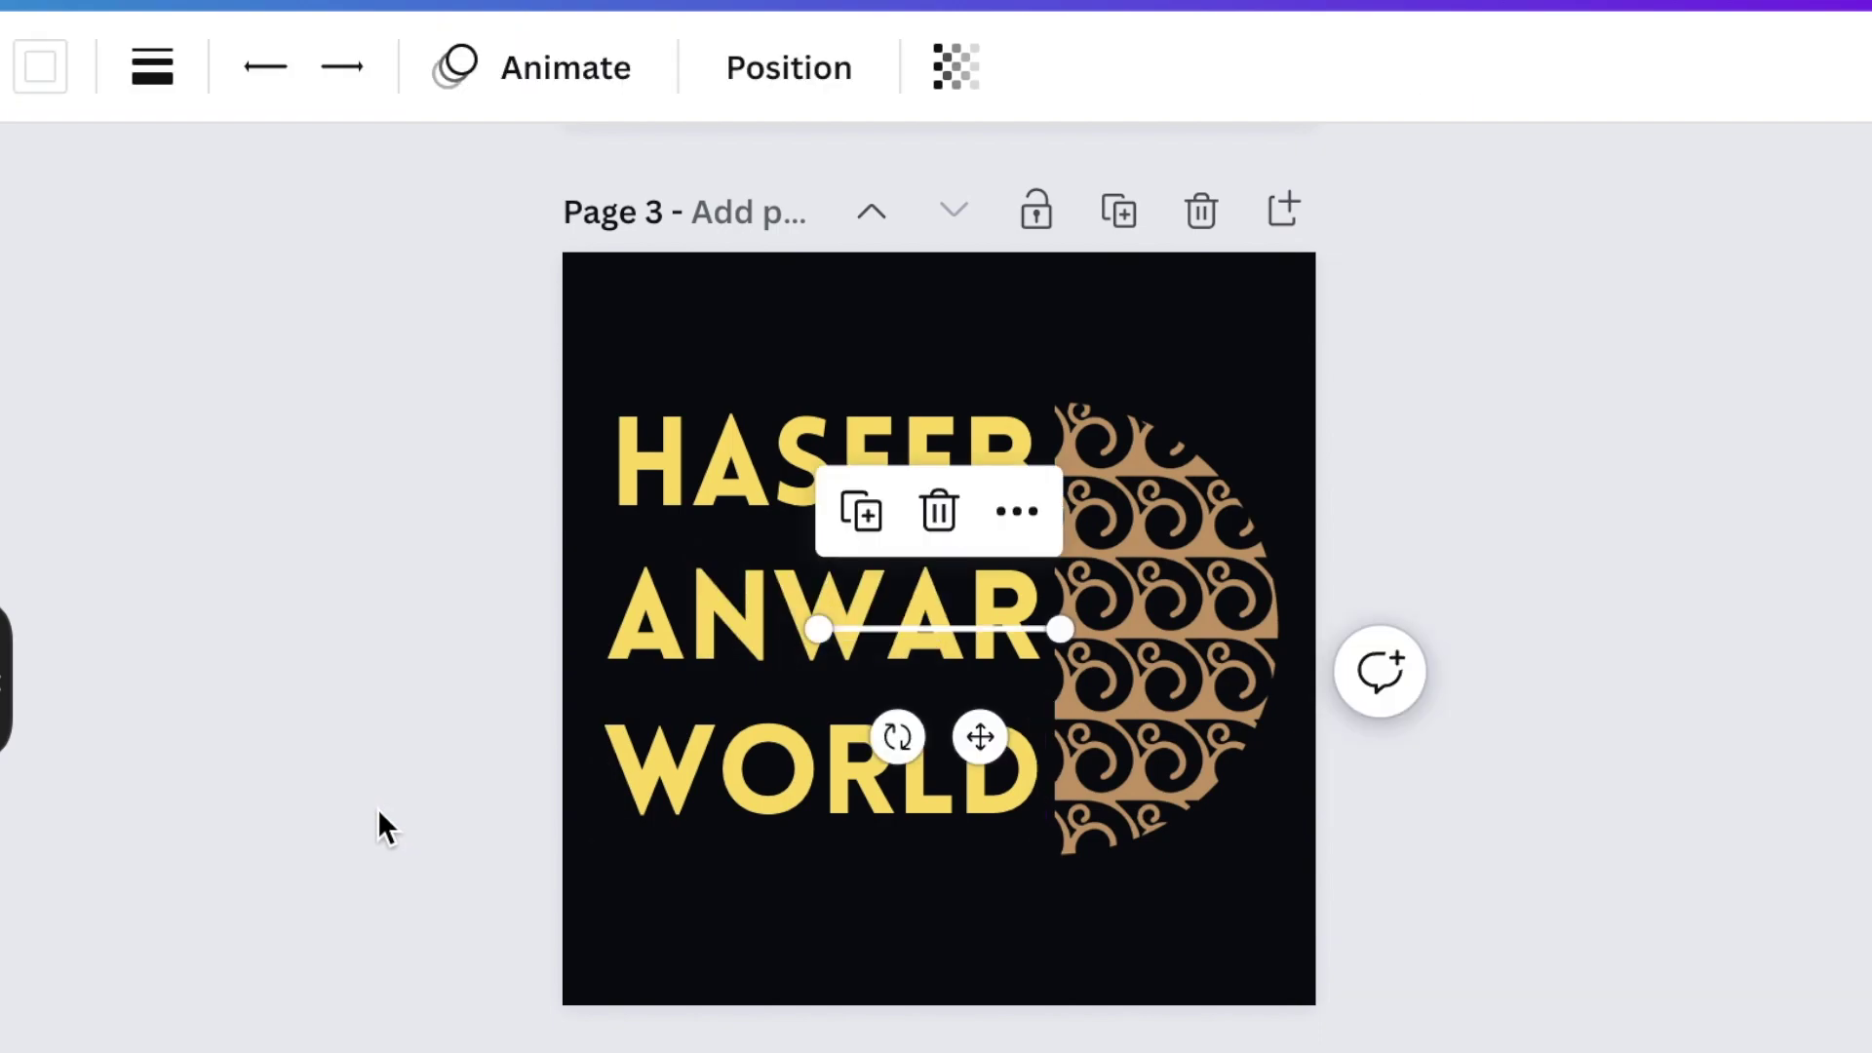
drag(978, 733, 955, 495)
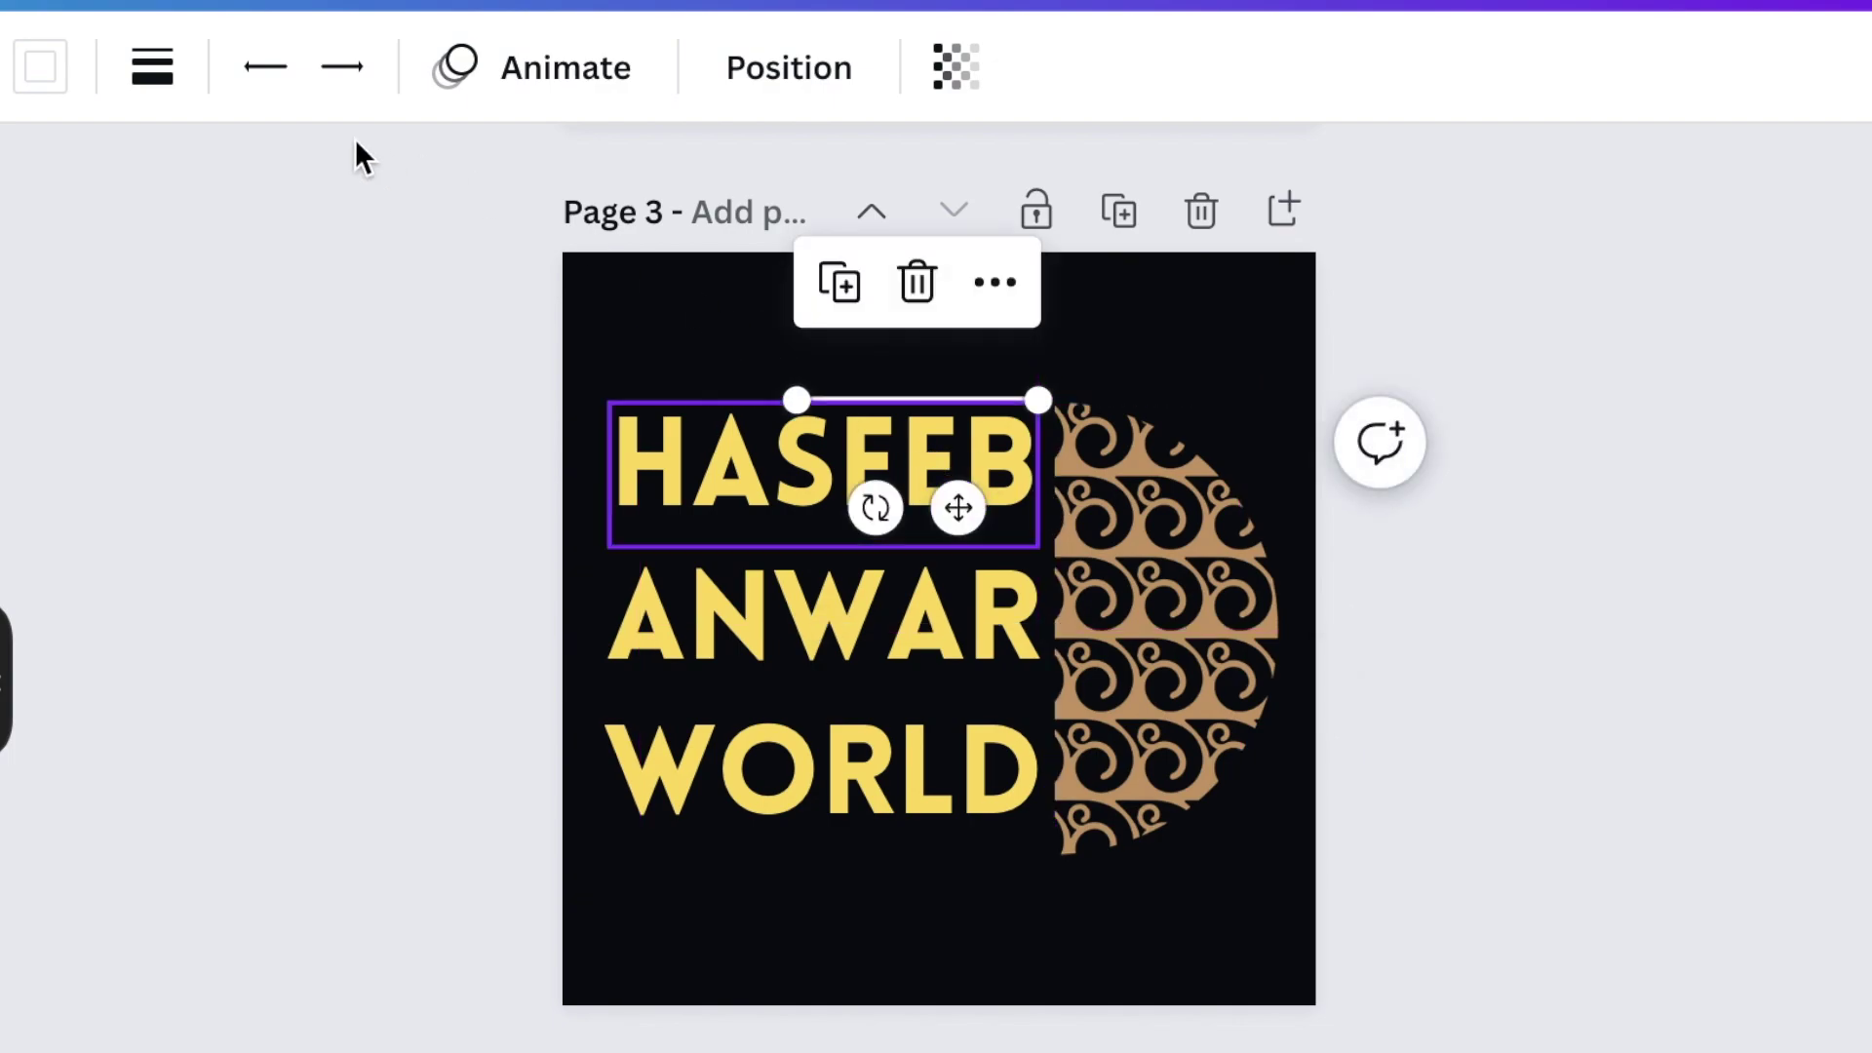
click(151, 82)
drag(176, 477, 138, 472)
click(42, 92)
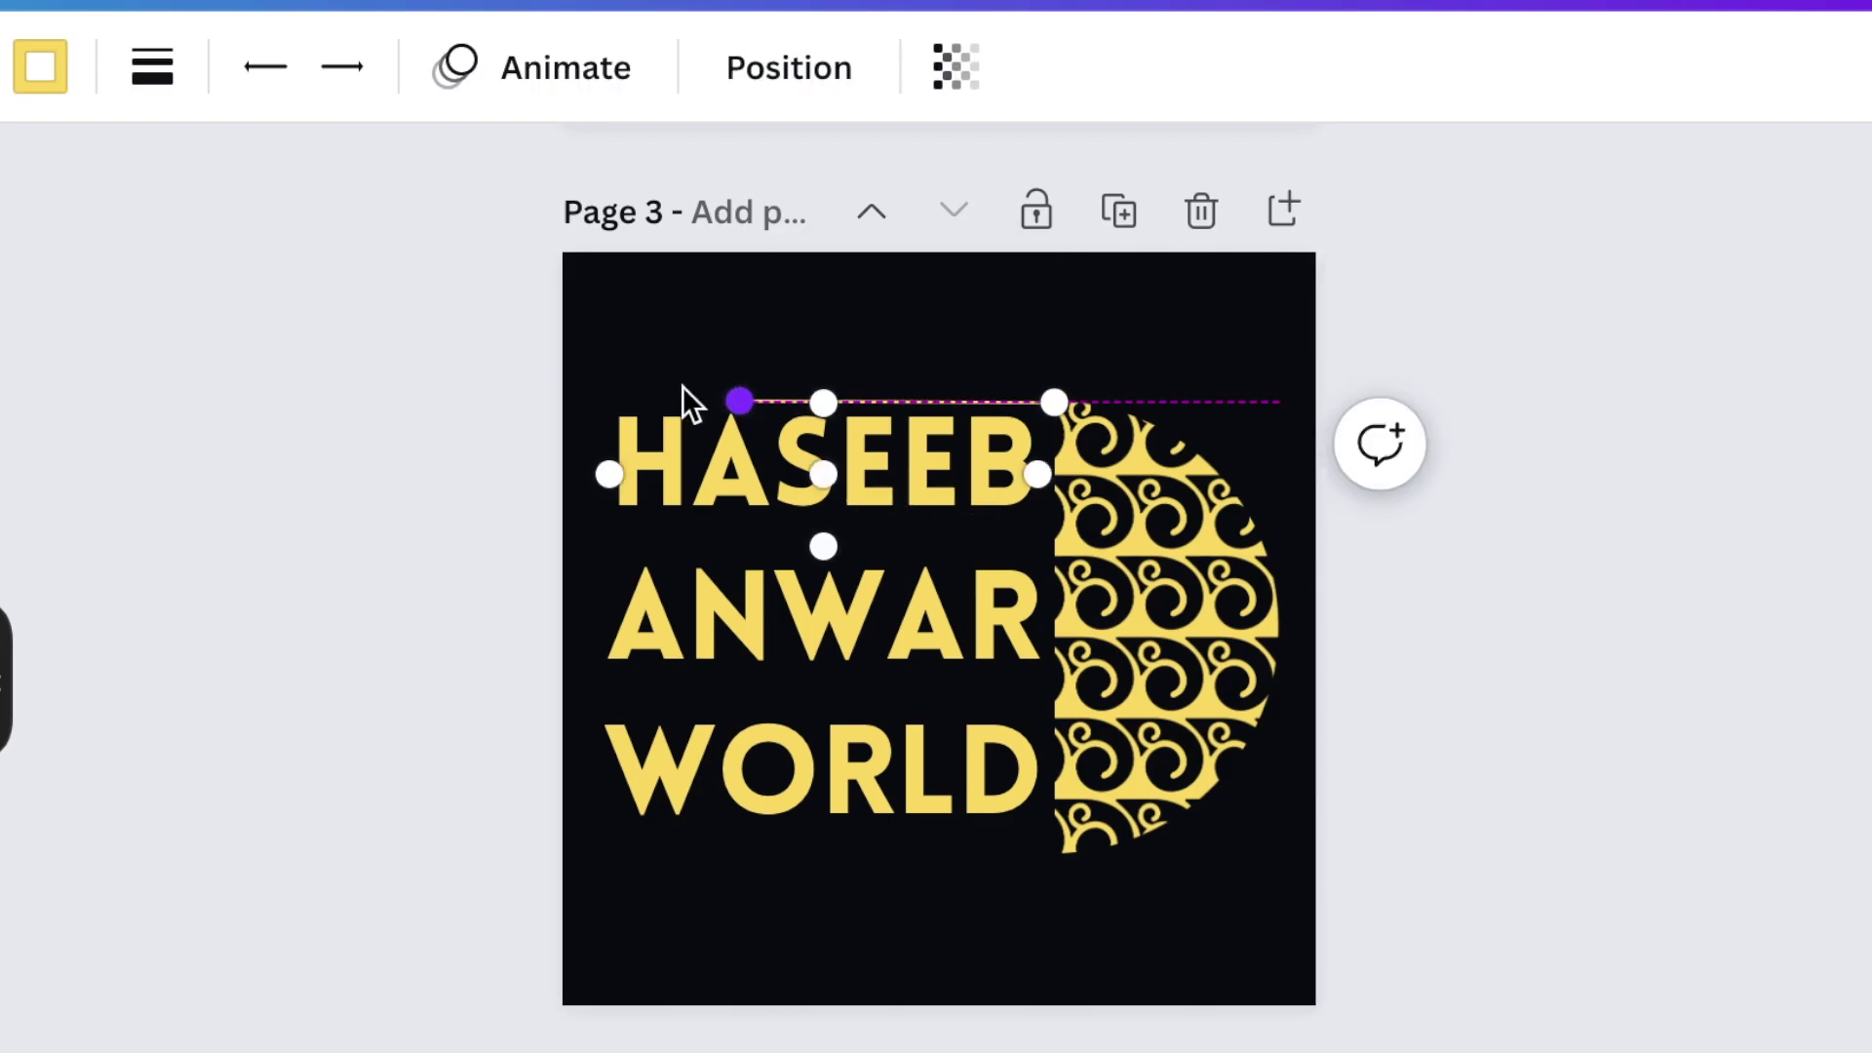
- Rotate a line vertical along the text's left edge to frame the name
drag(858, 965, 741, 814)
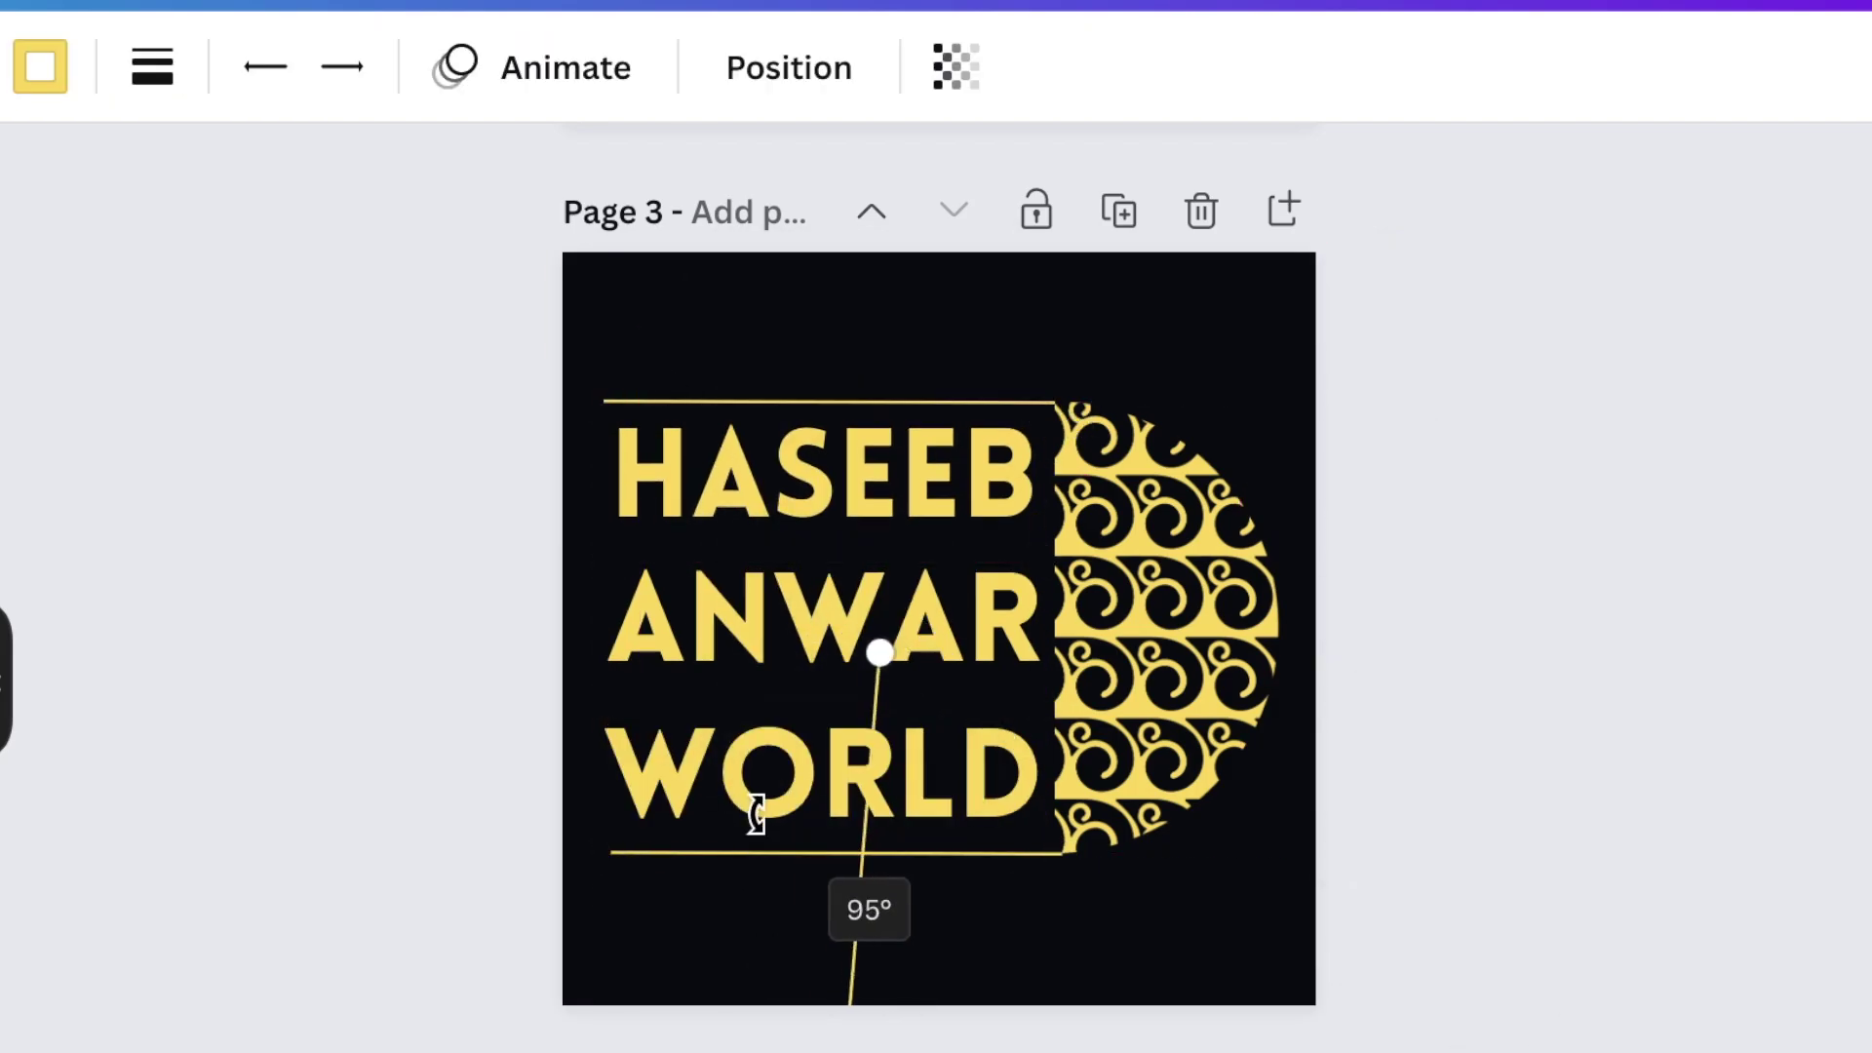
click(1488, 1015)
key(ctrl+plus)
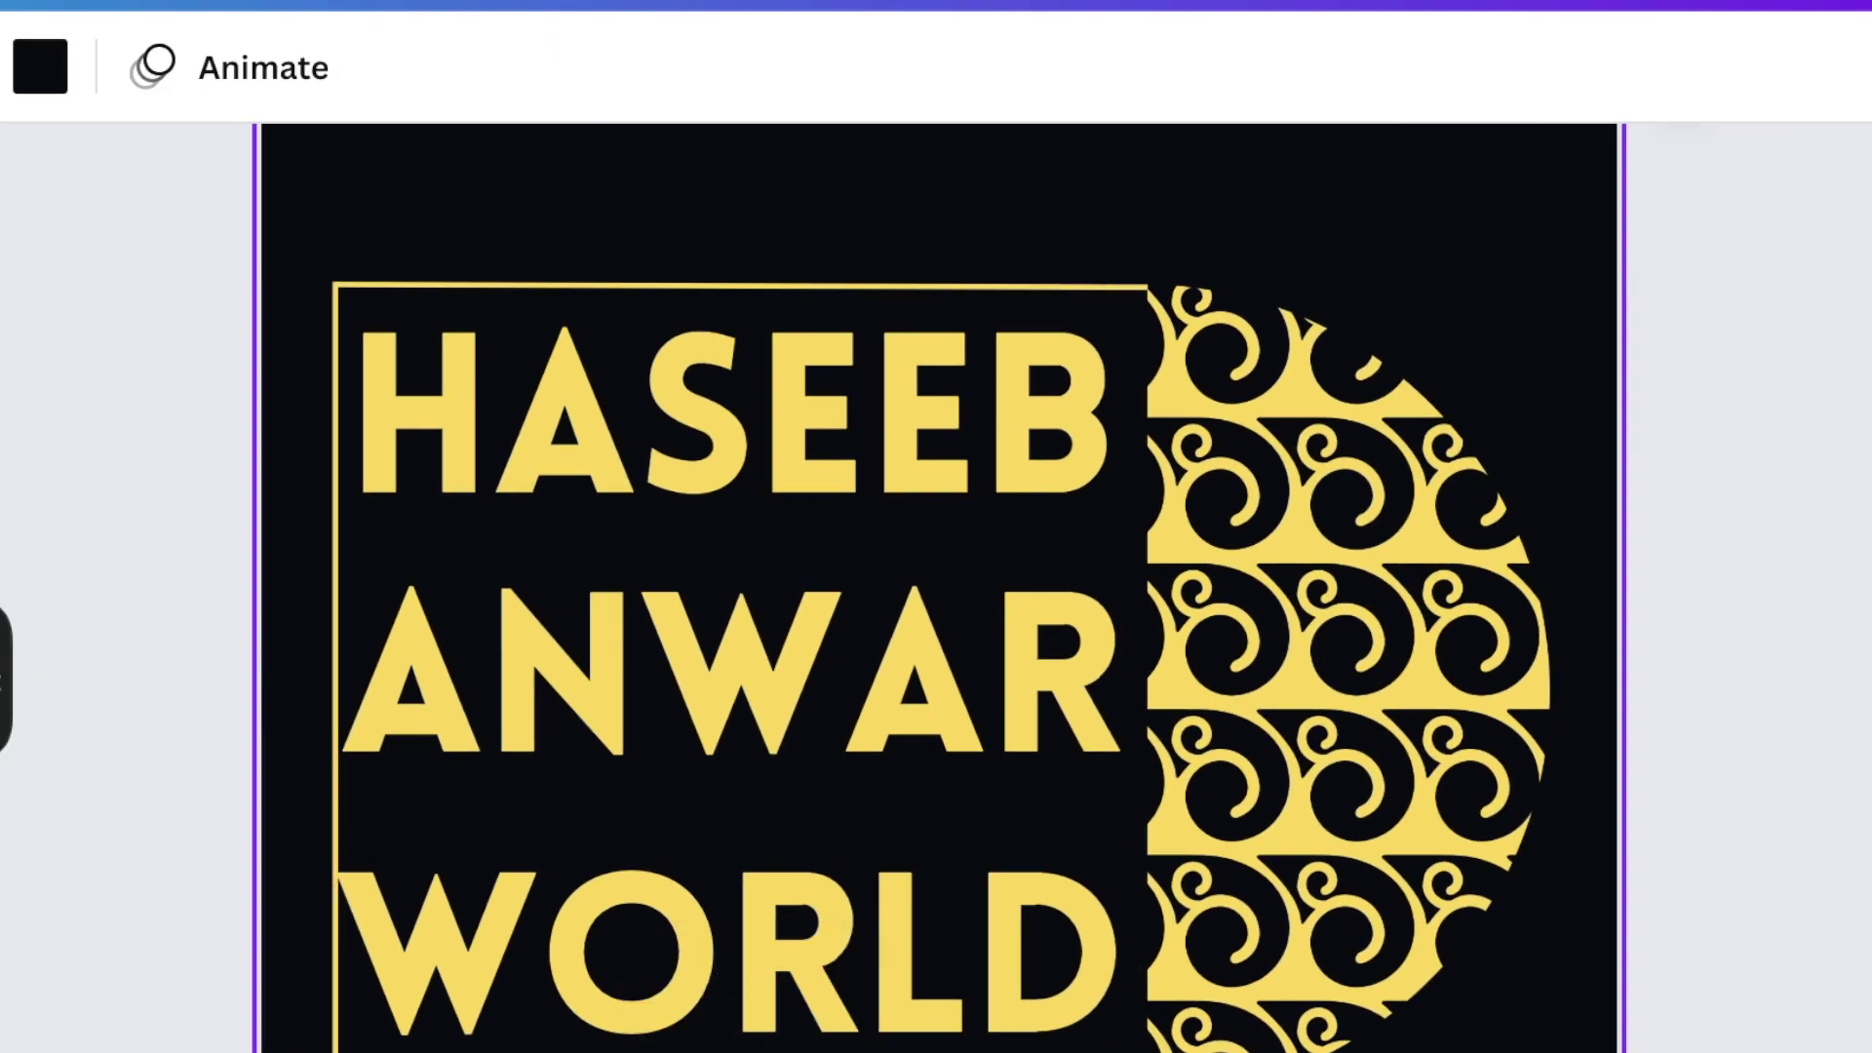
key(ctrl+minus)
click(1499, 987)
scroll(1499, 987, up, 10)
- Export only Page 1 via Share > Download as a transparent-background PNG
scroll(1499, 987, down, 5)
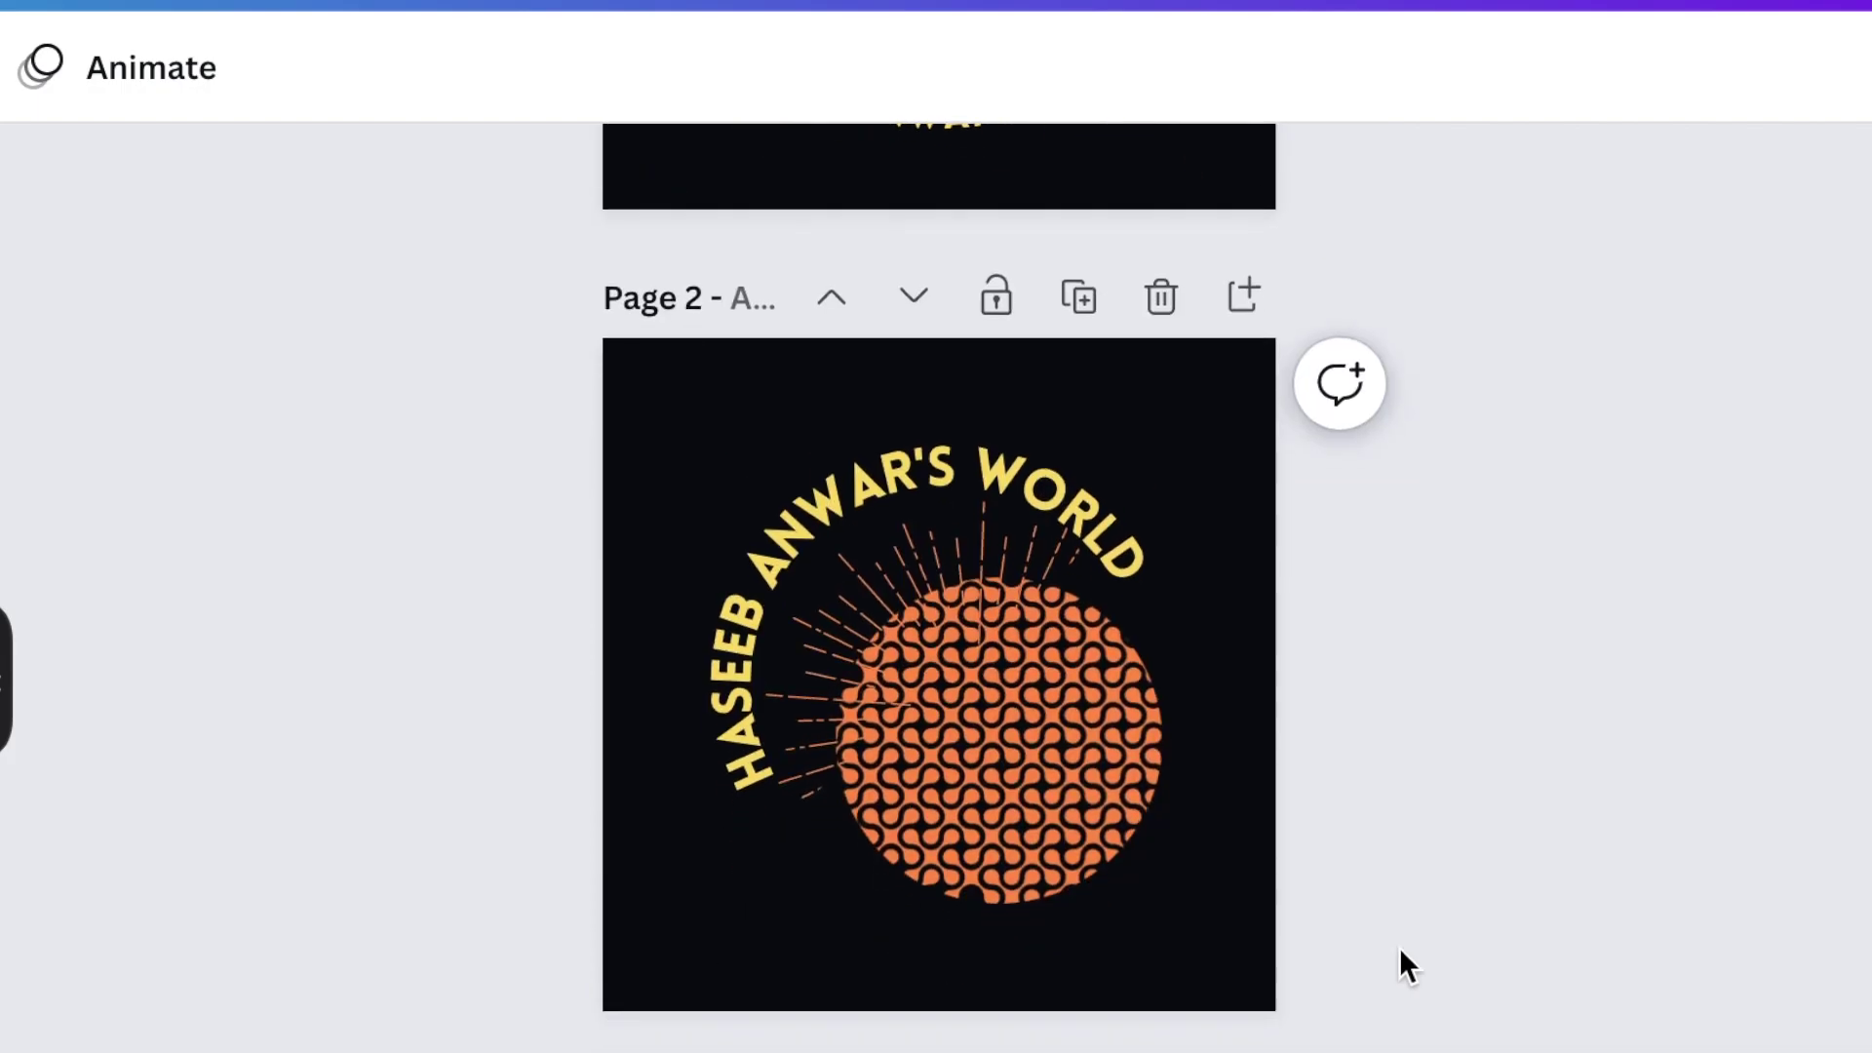
scroll(1400, 945, up, 7)
scroll(1400, 945, down, 3)
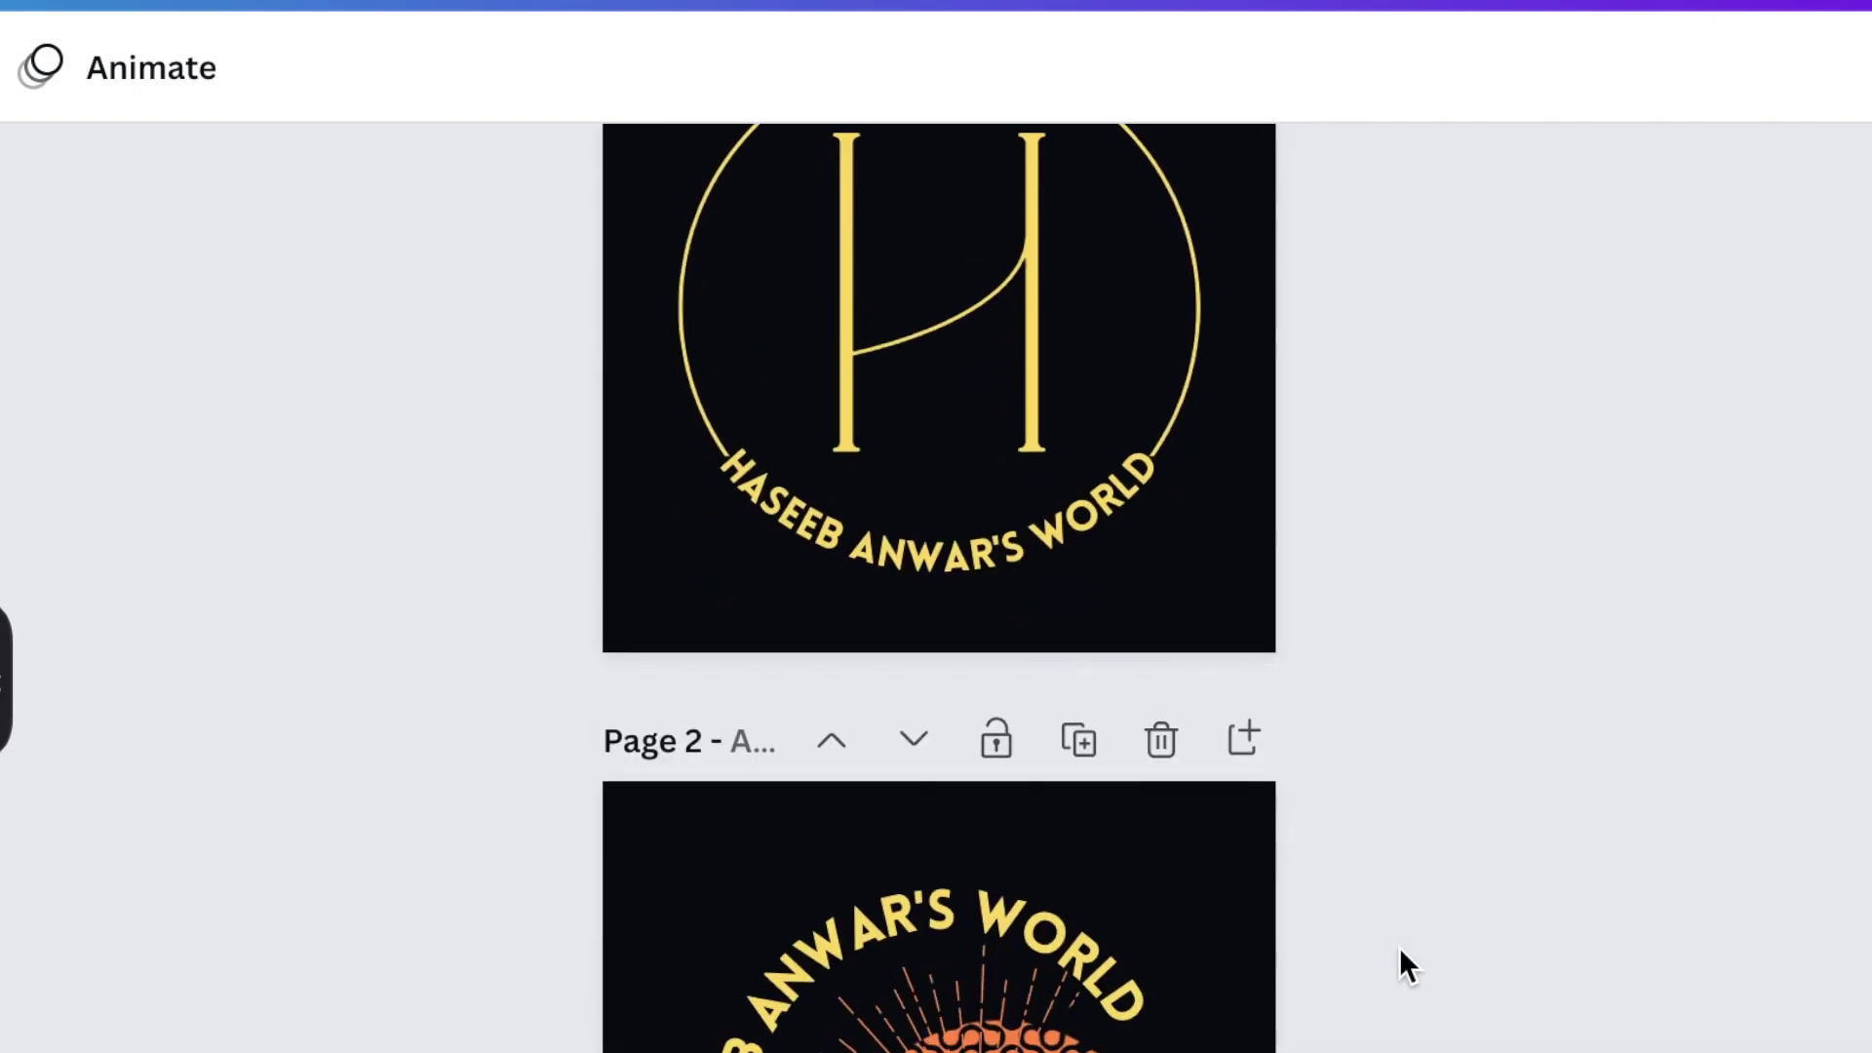
click(1797, 14)
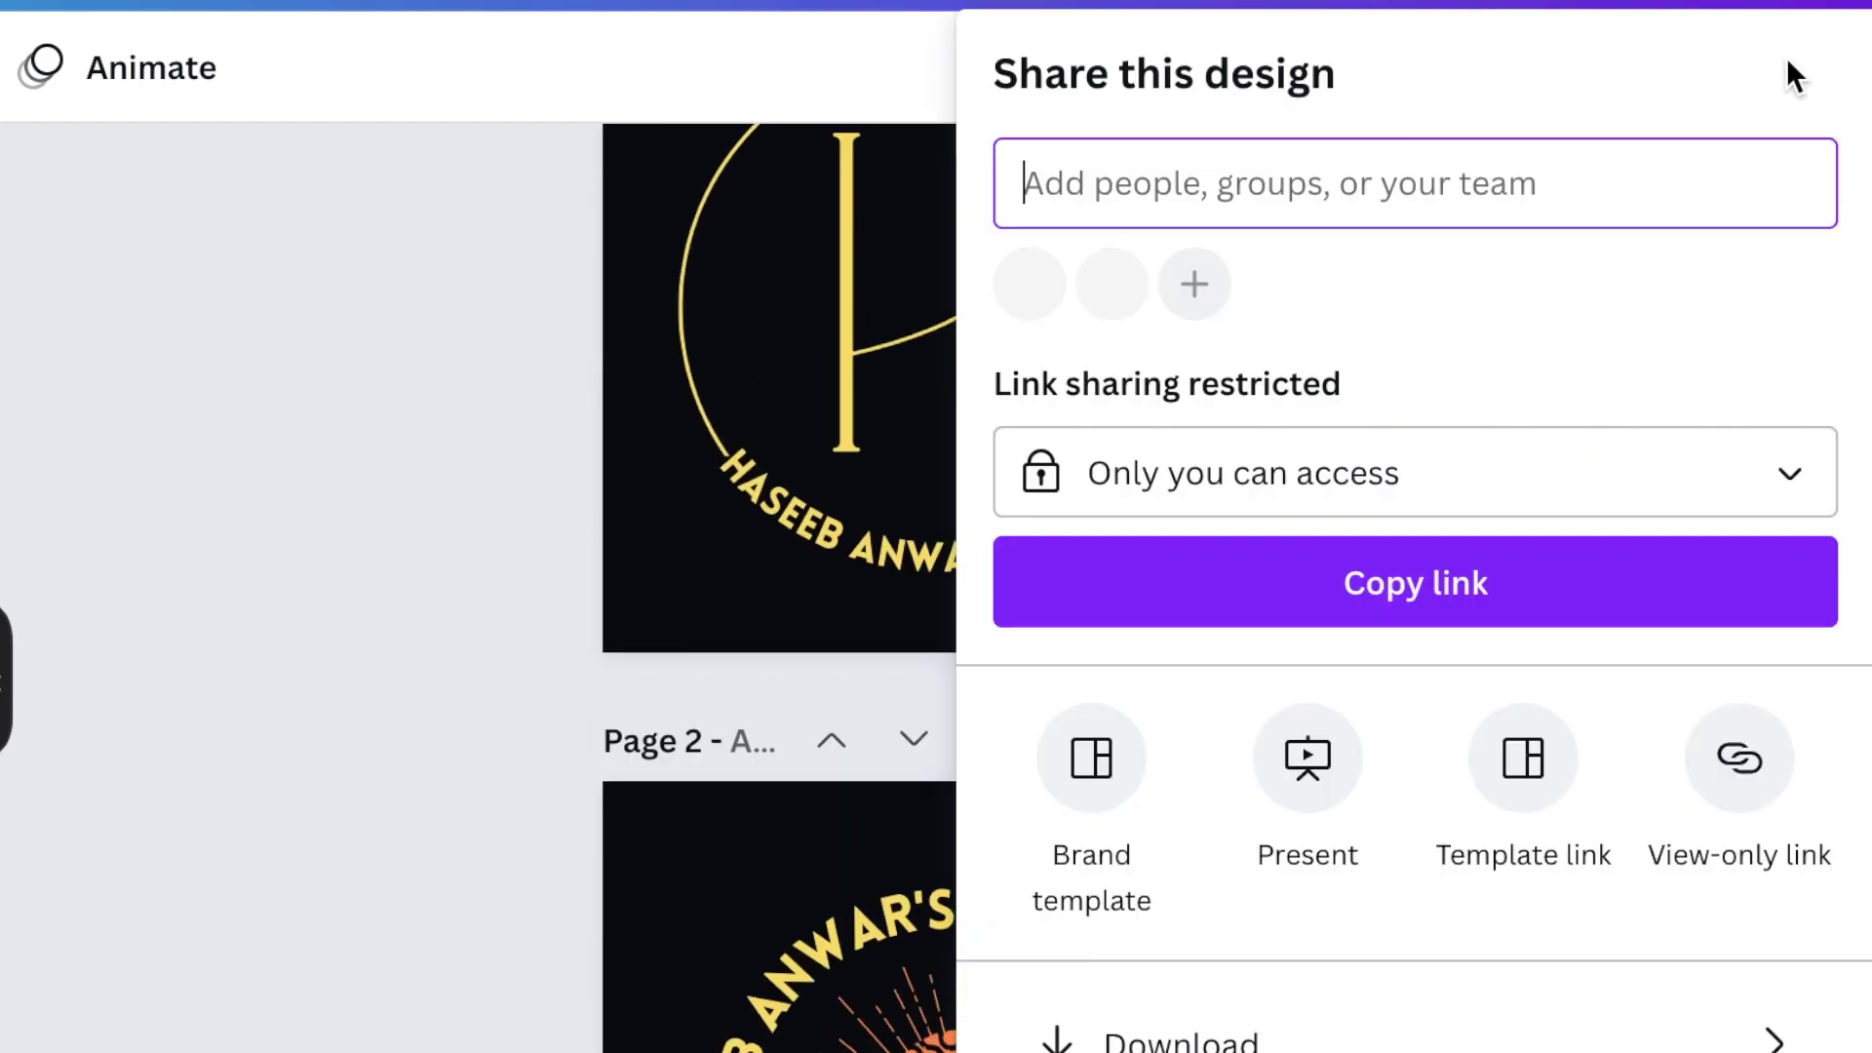
scroll(1560, 643, down, 2)
click(1394, 885)
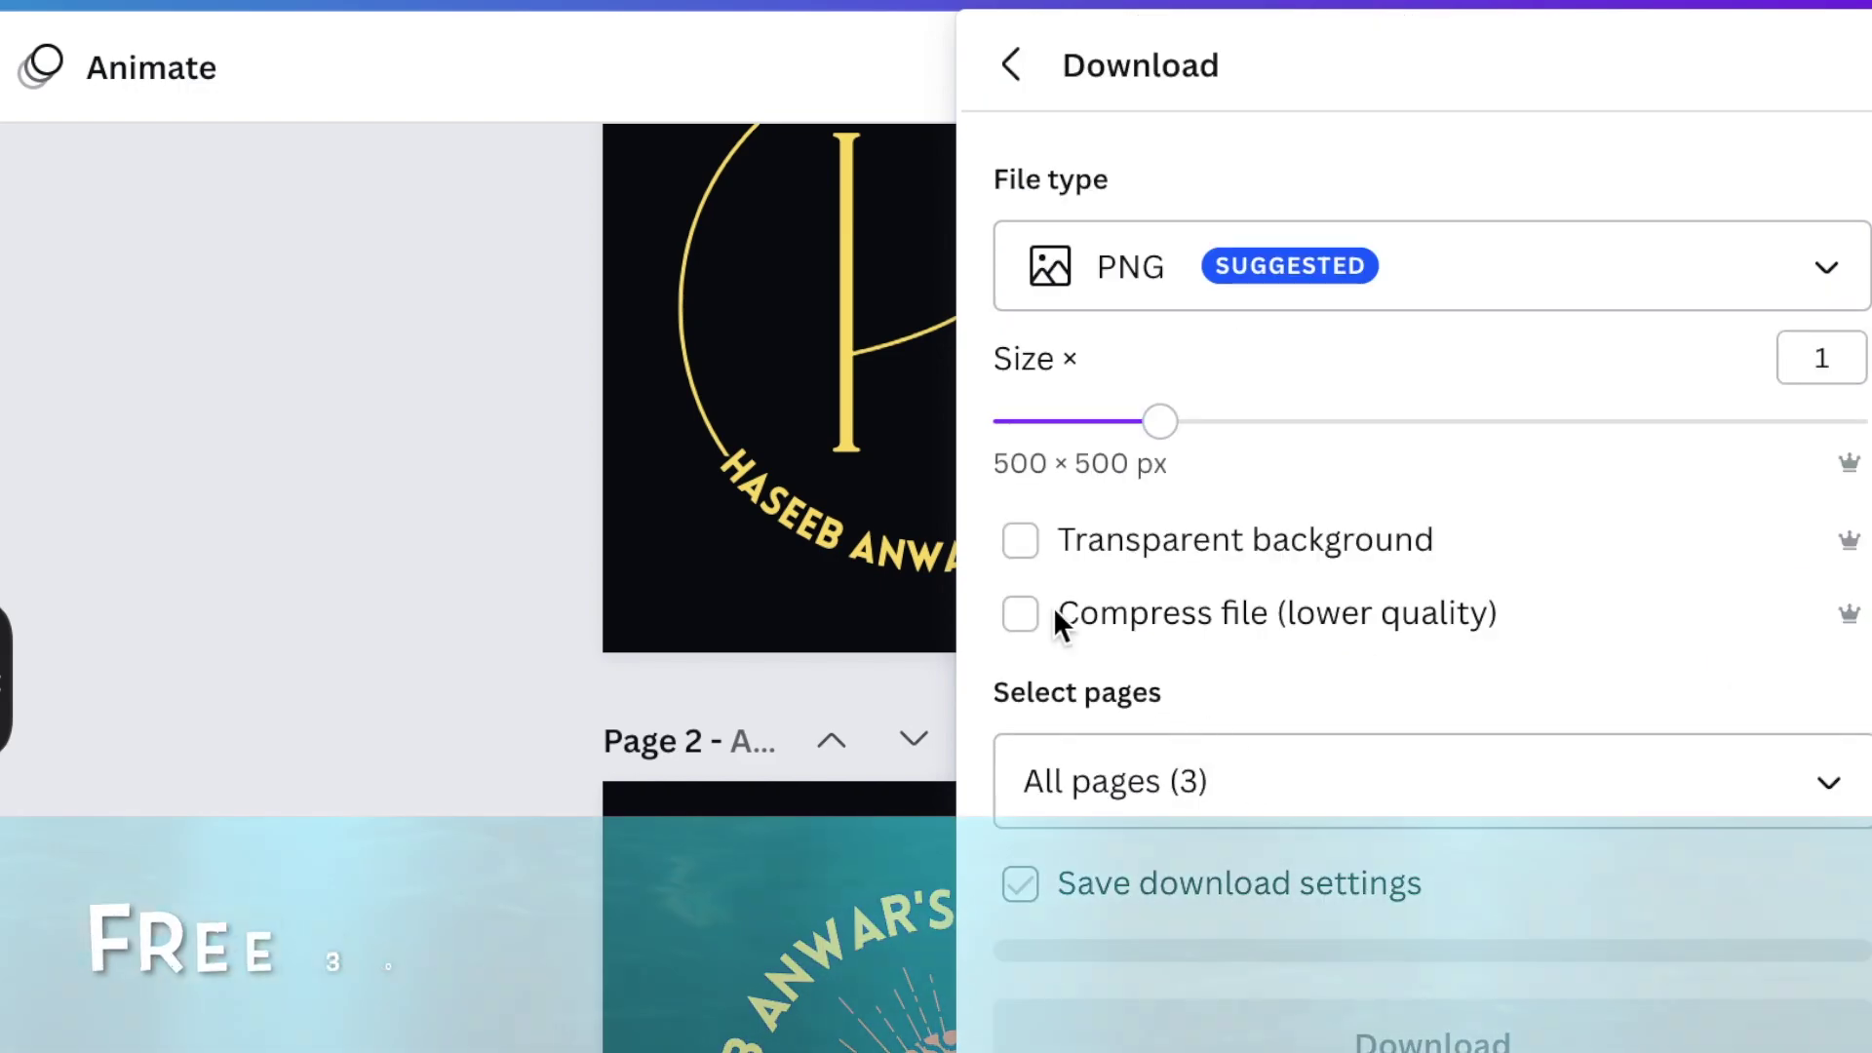
click(1021, 542)
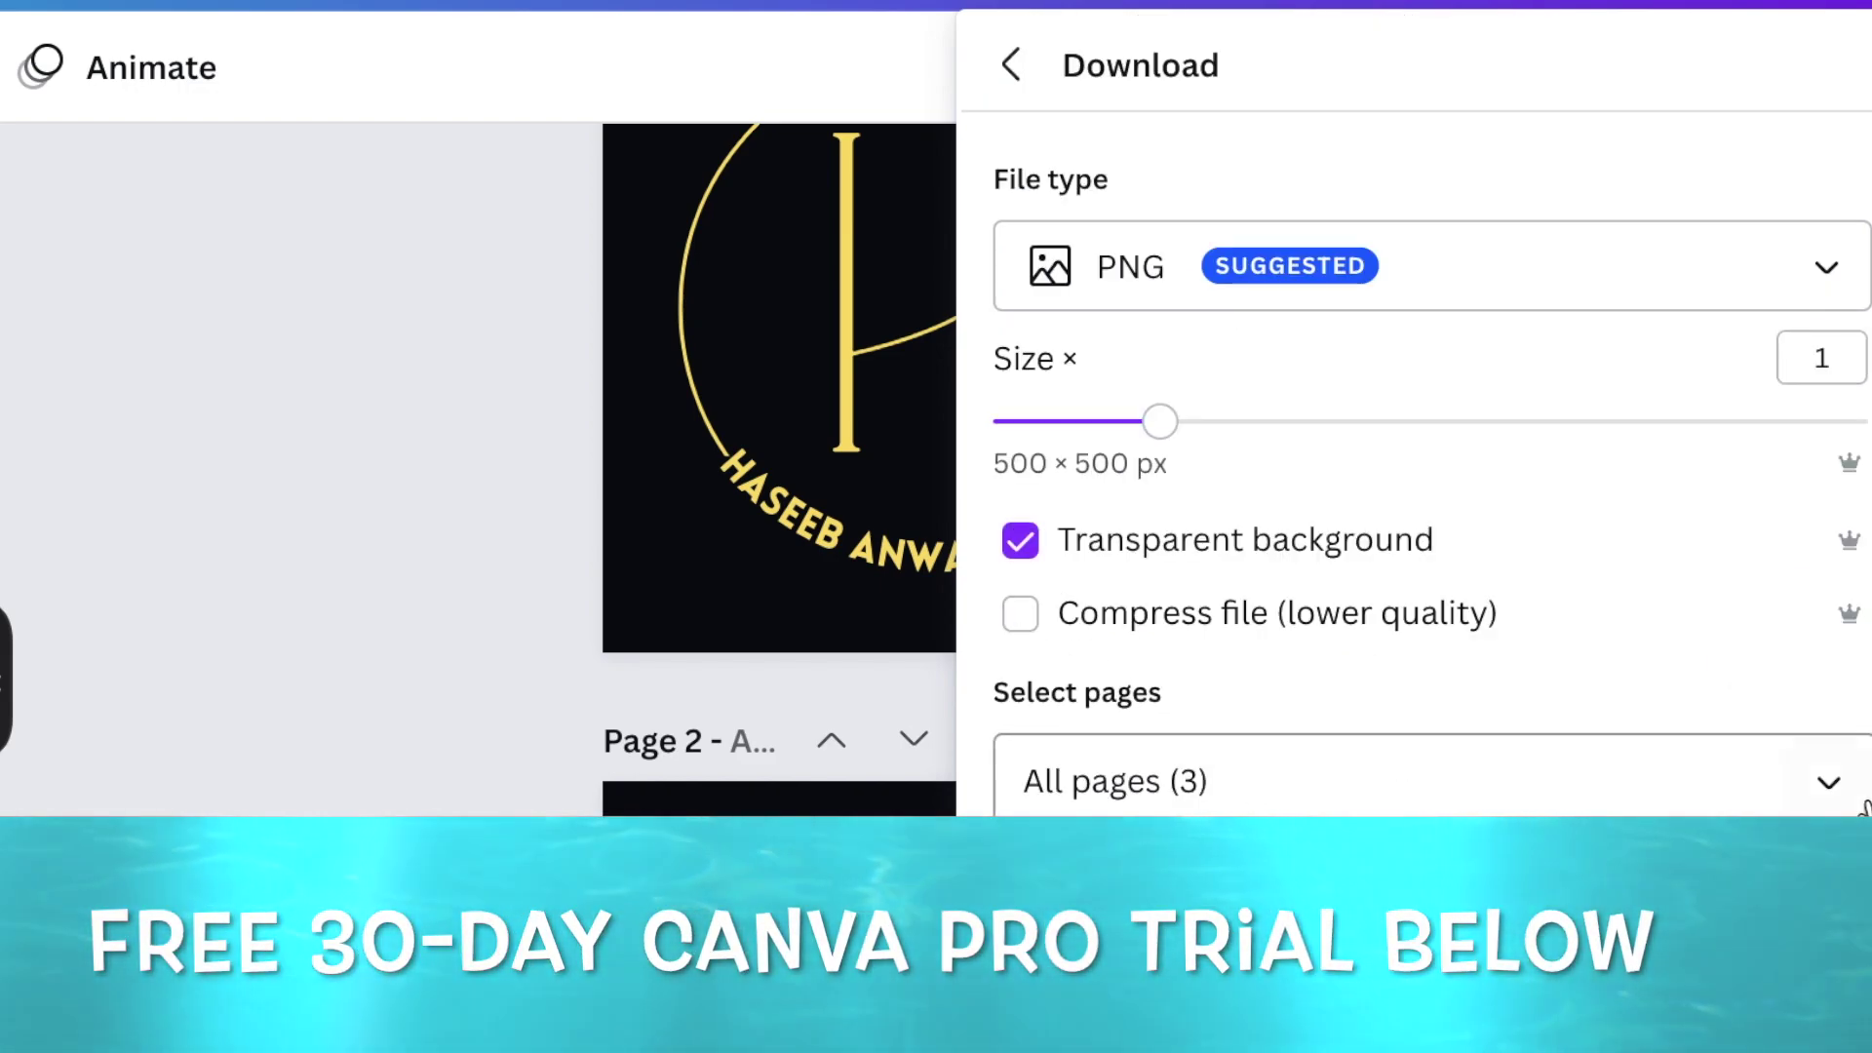
click(1829, 783)
click(1758, 279)
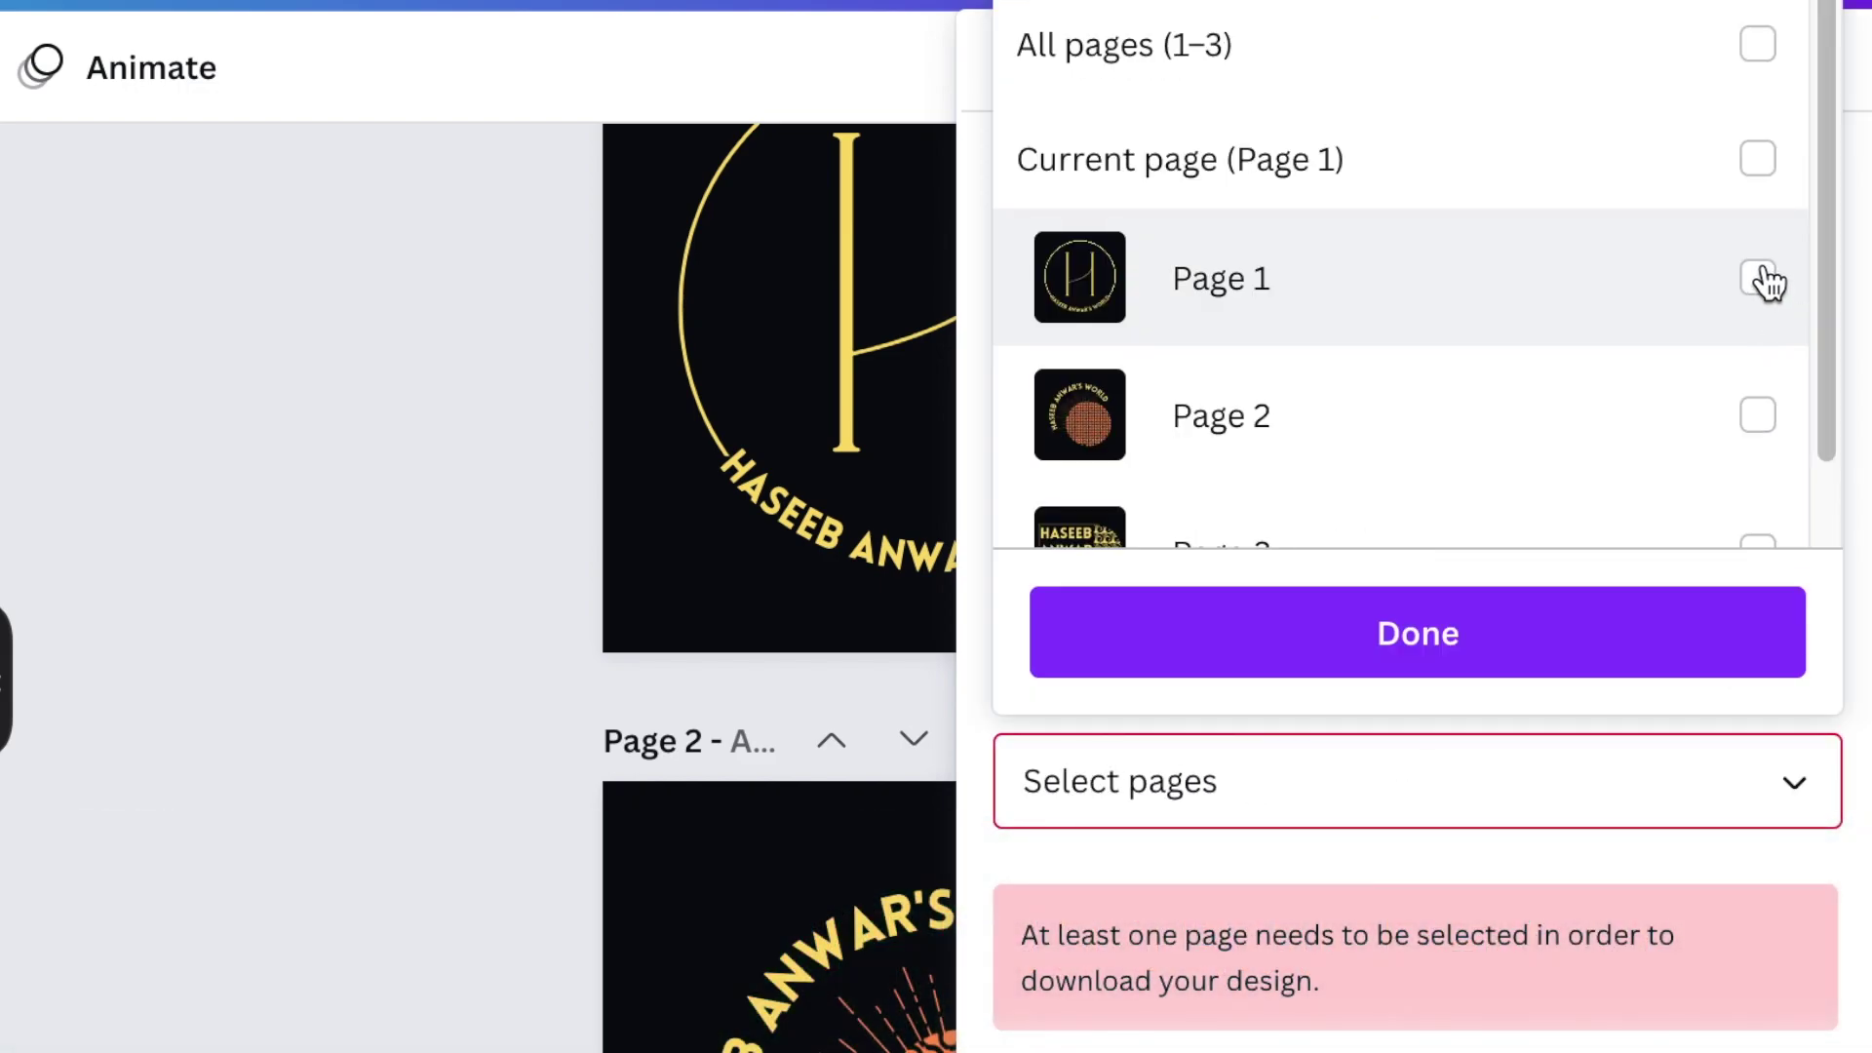
click(1550, 654)
click(1558, 984)
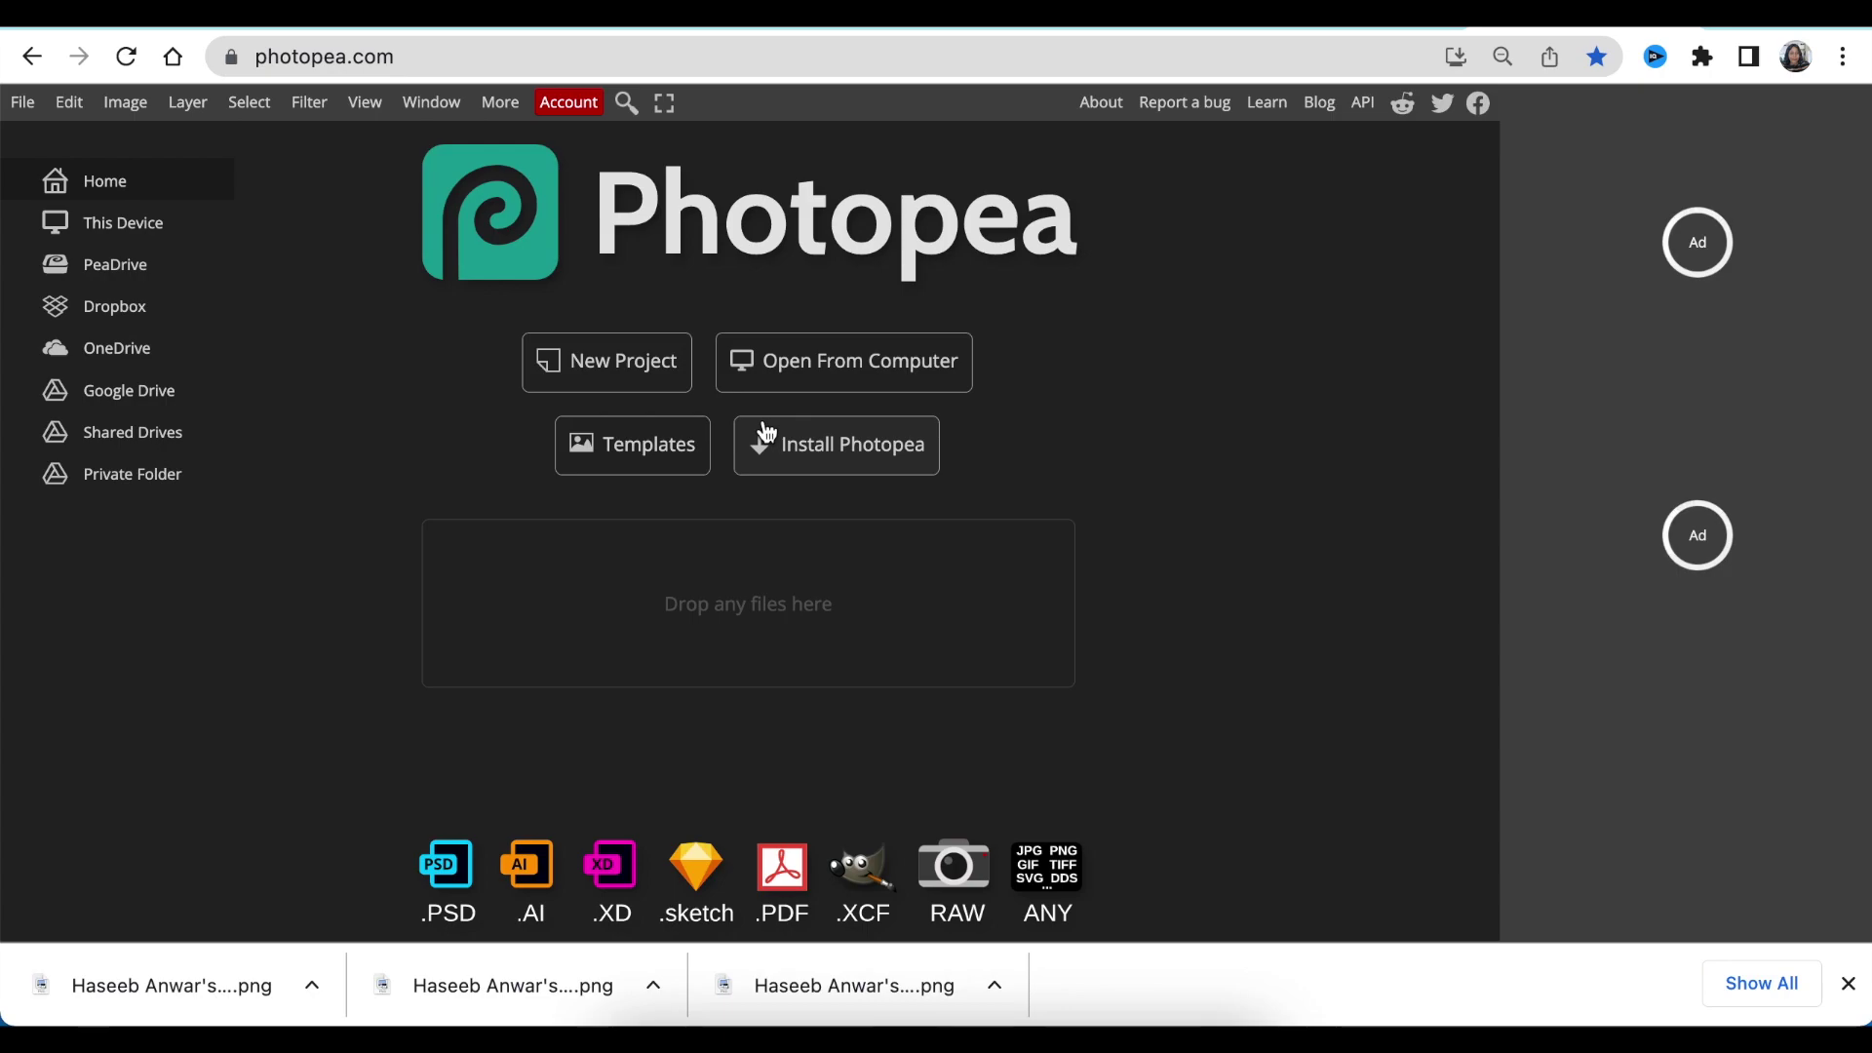
- Open the Office Wall Logo Mockup from Photopea's Mockups templates
click(638, 446)
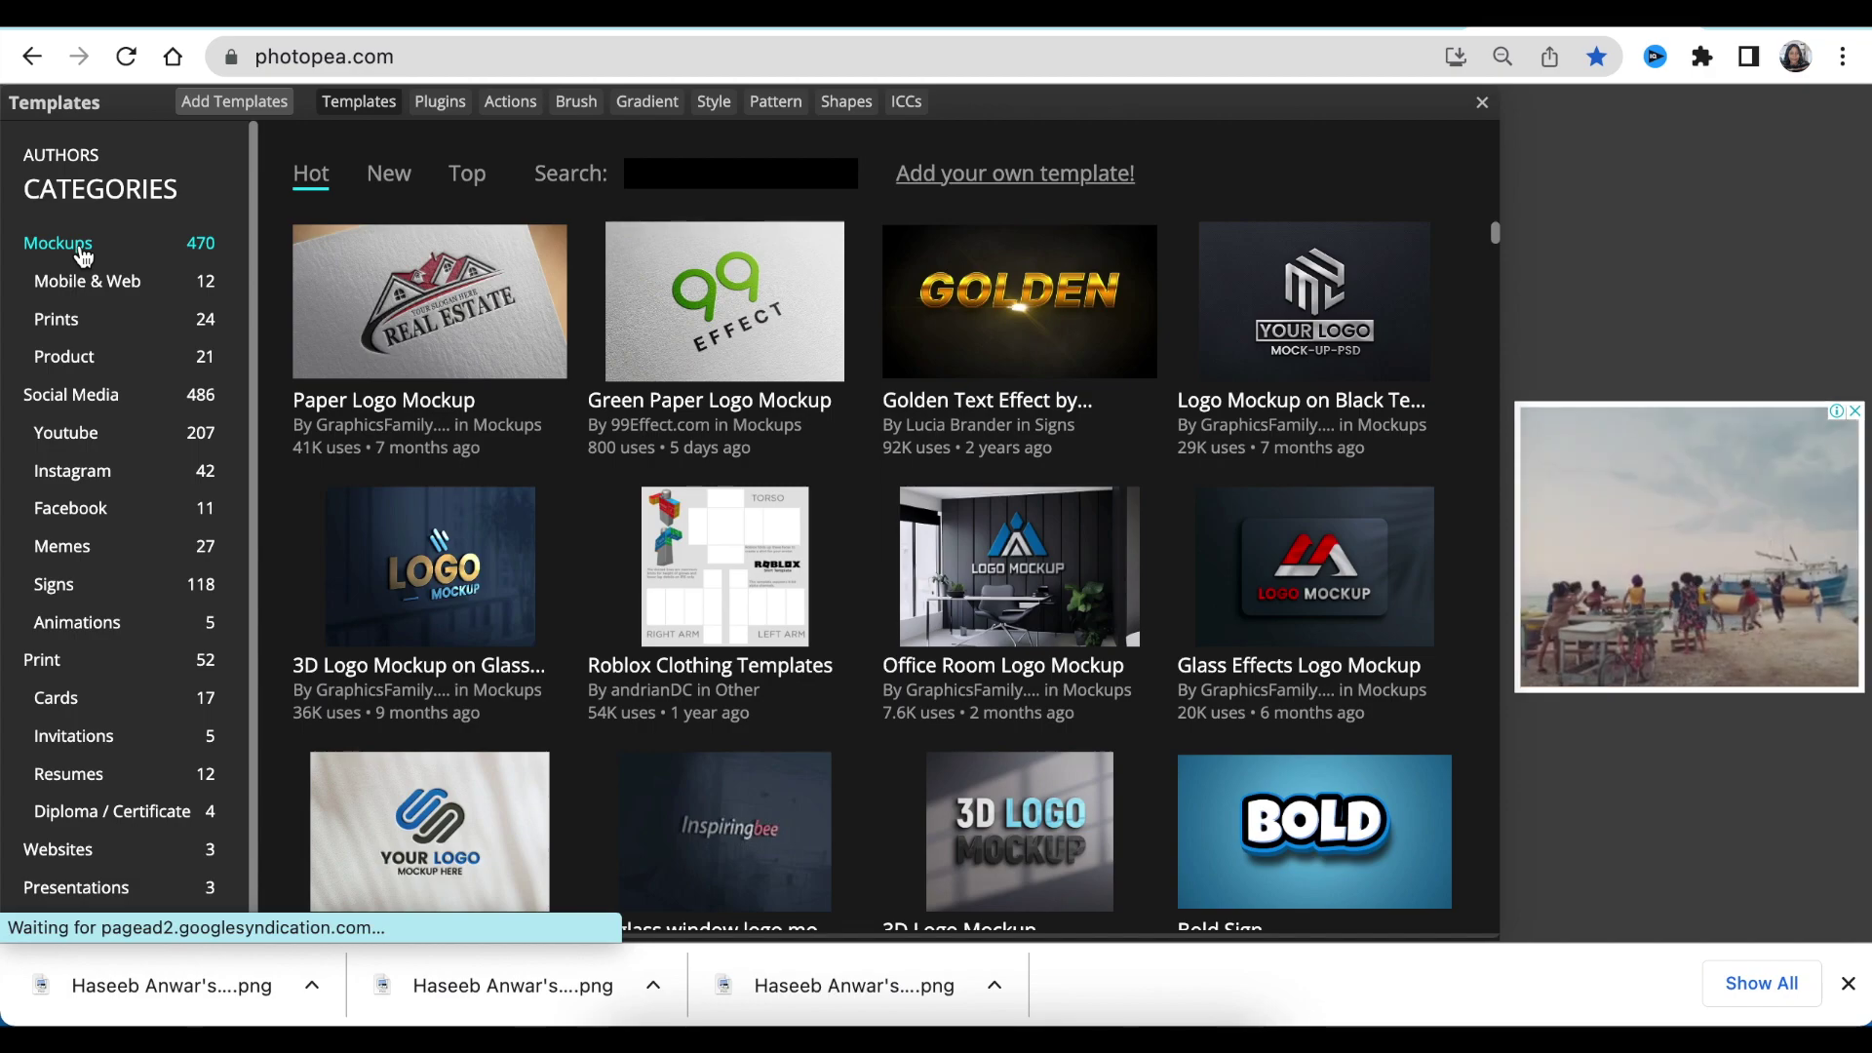
click(82, 256)
scroll(468, 522, down, 5)
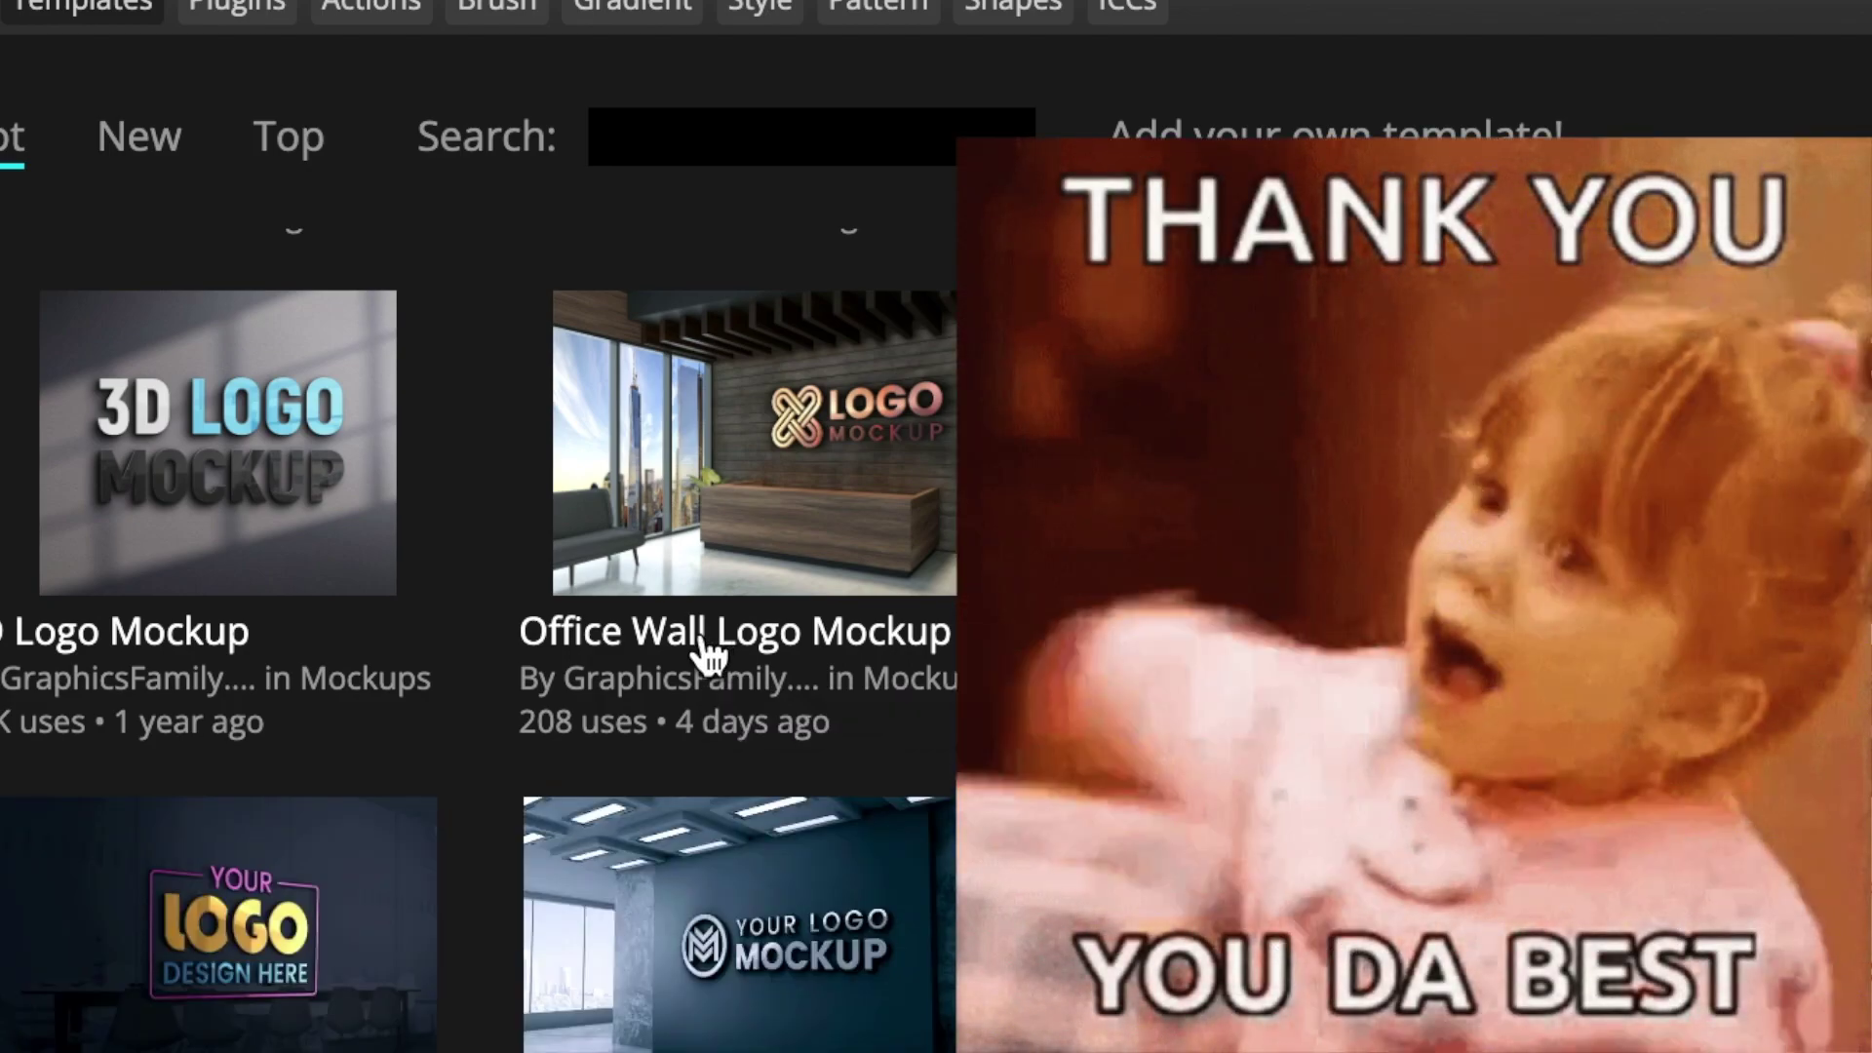
click(710, 646)
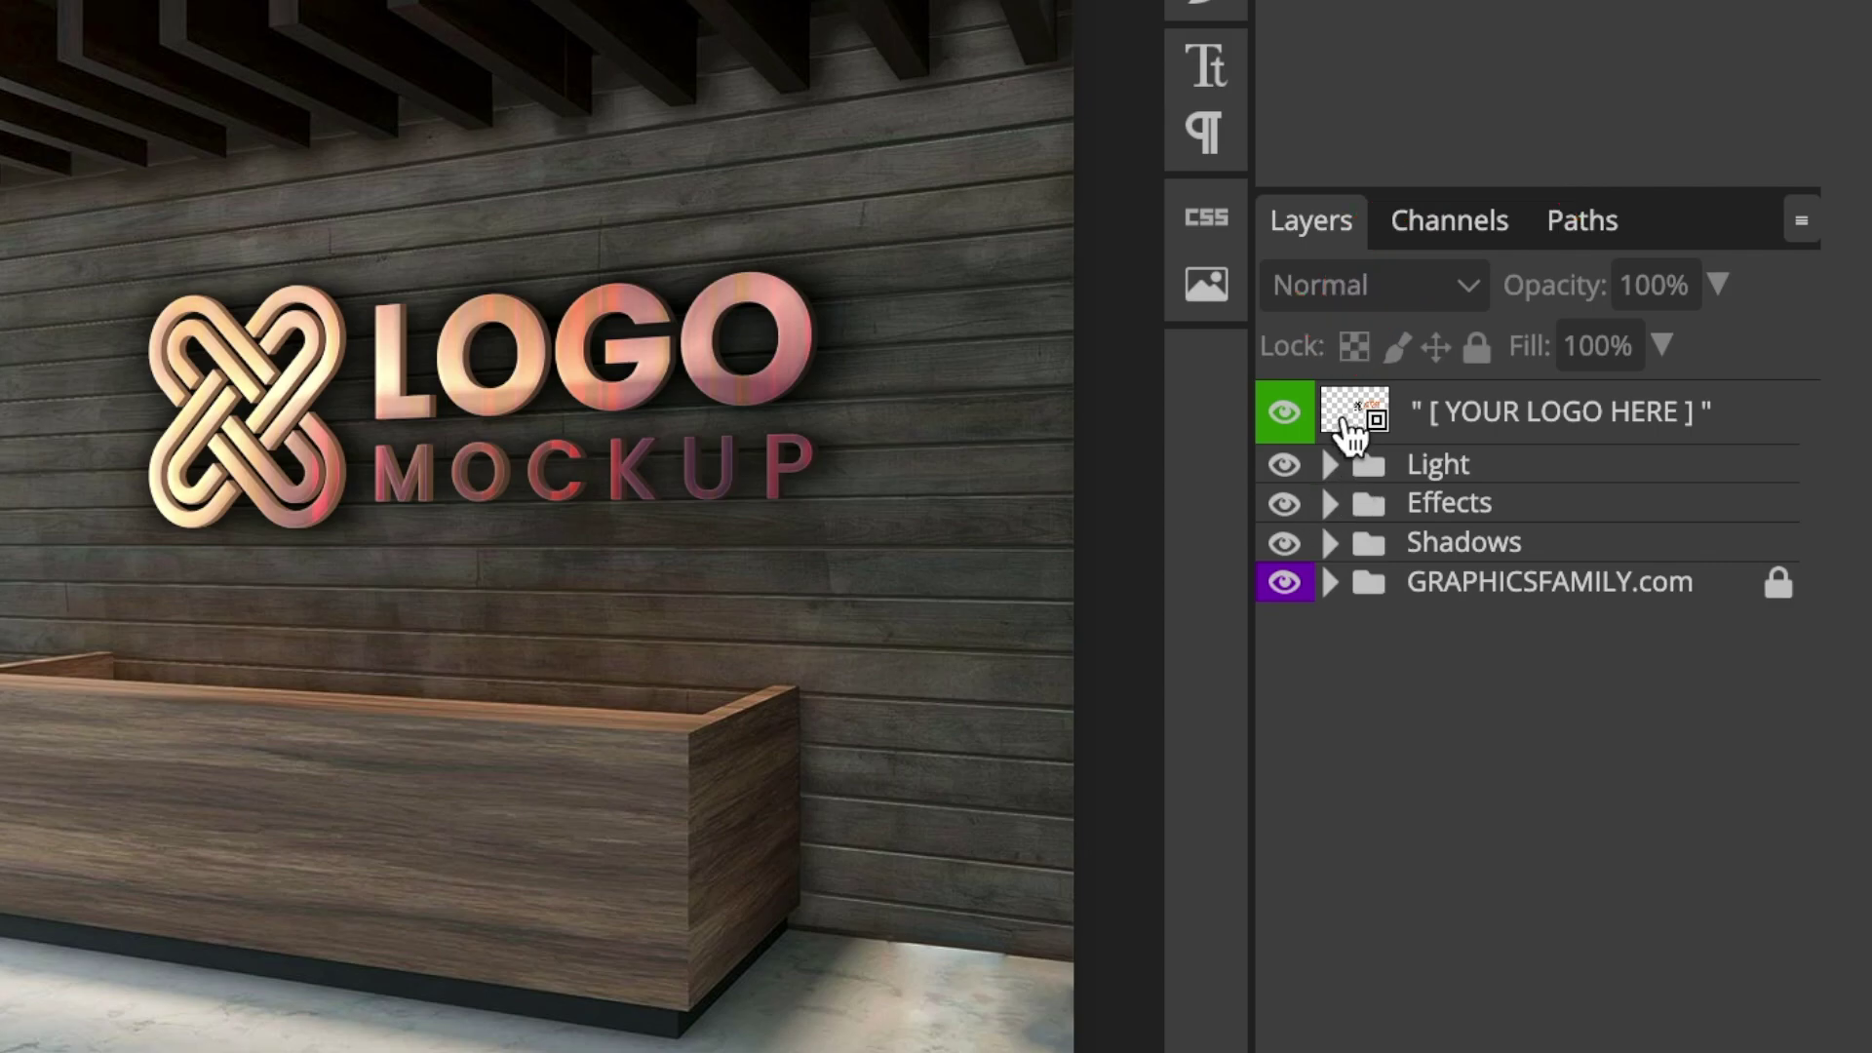
- Inside the [YOUR LOGO HERE] smart object, hide the orange LOGO MOCKUP sample and place Haseeb Anwar World (4)
double_click(1350, 424)
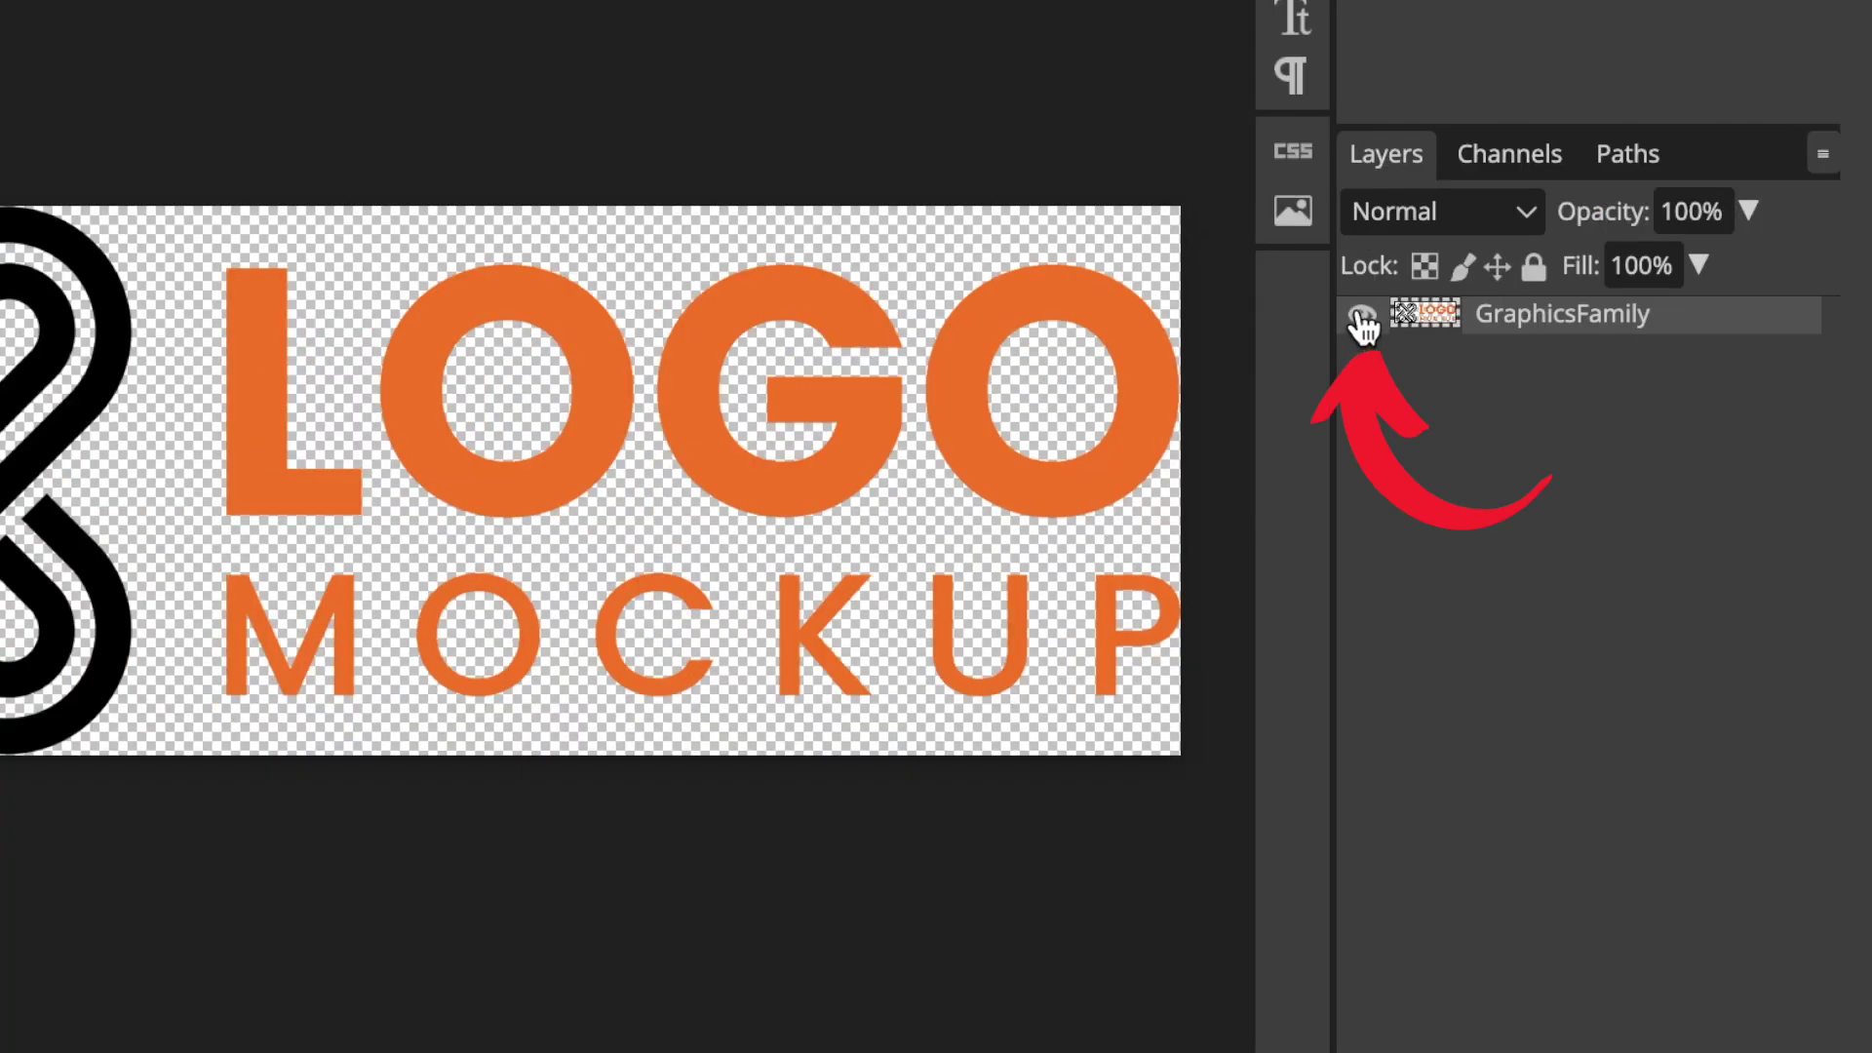
click(1362, 317)
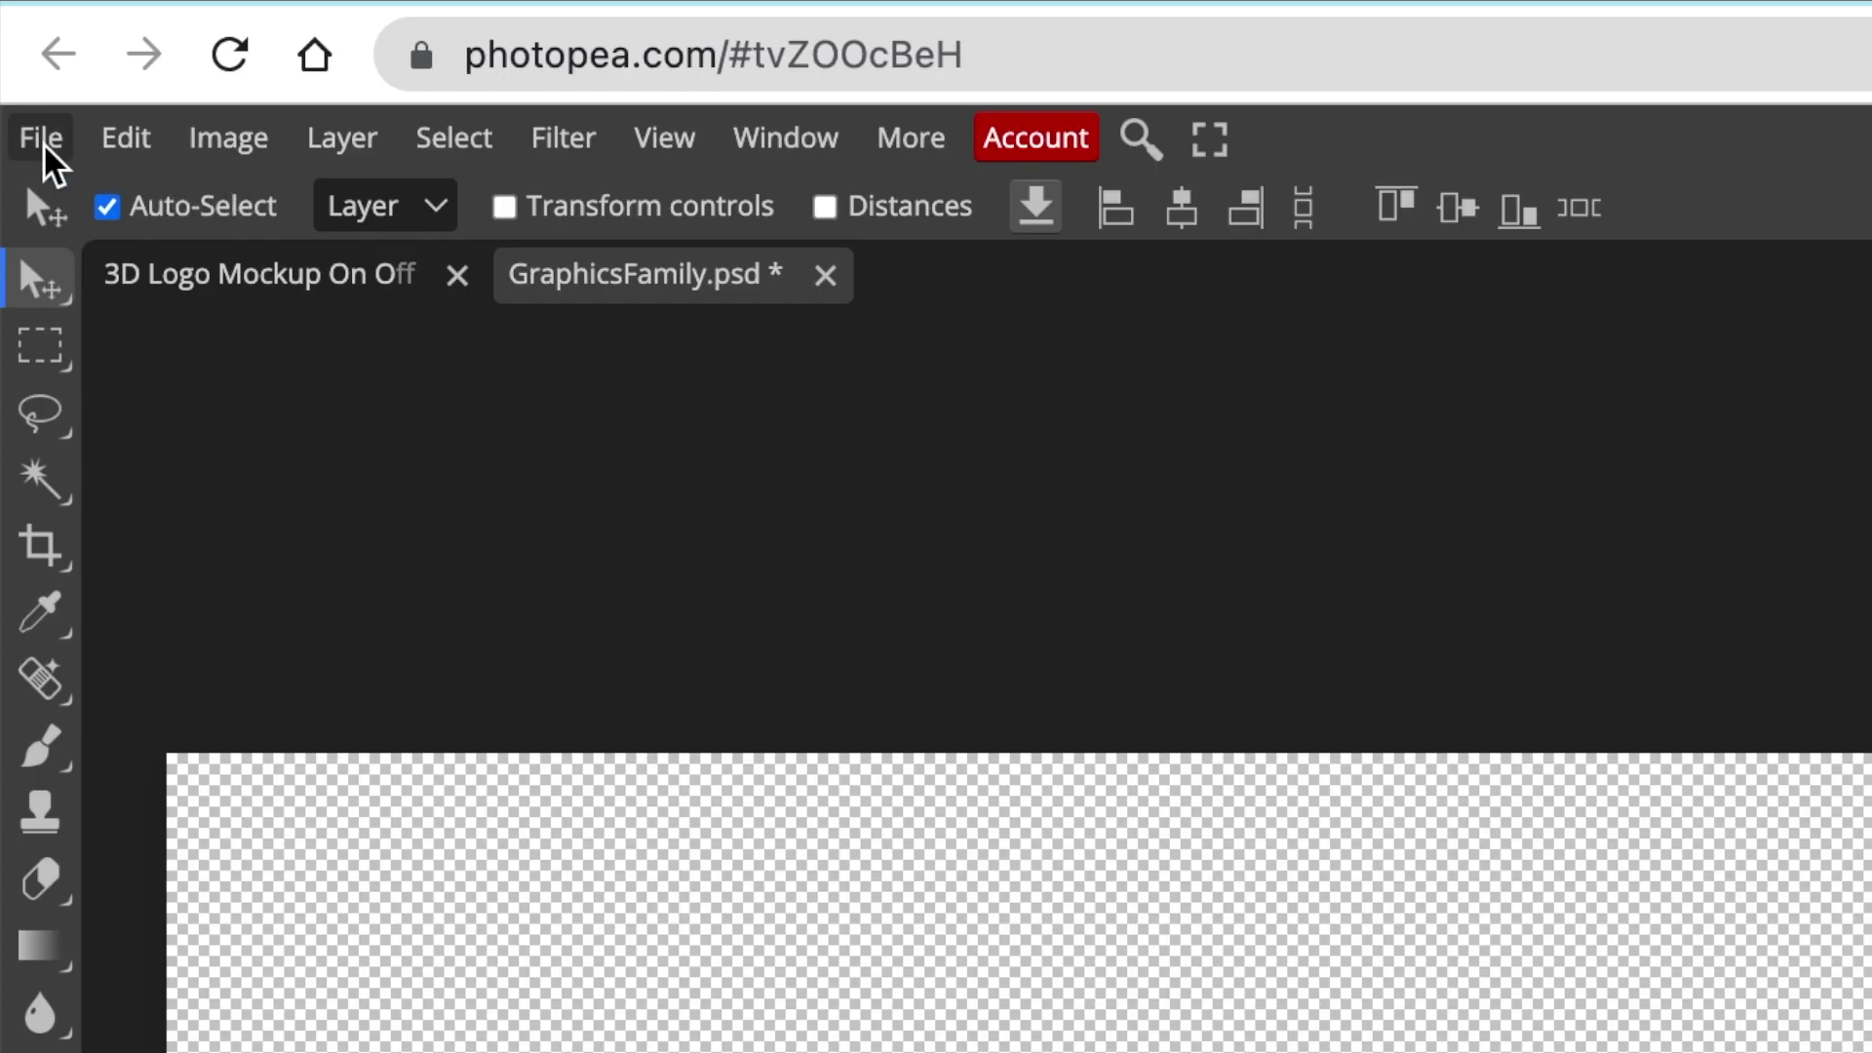
click(43, 144)
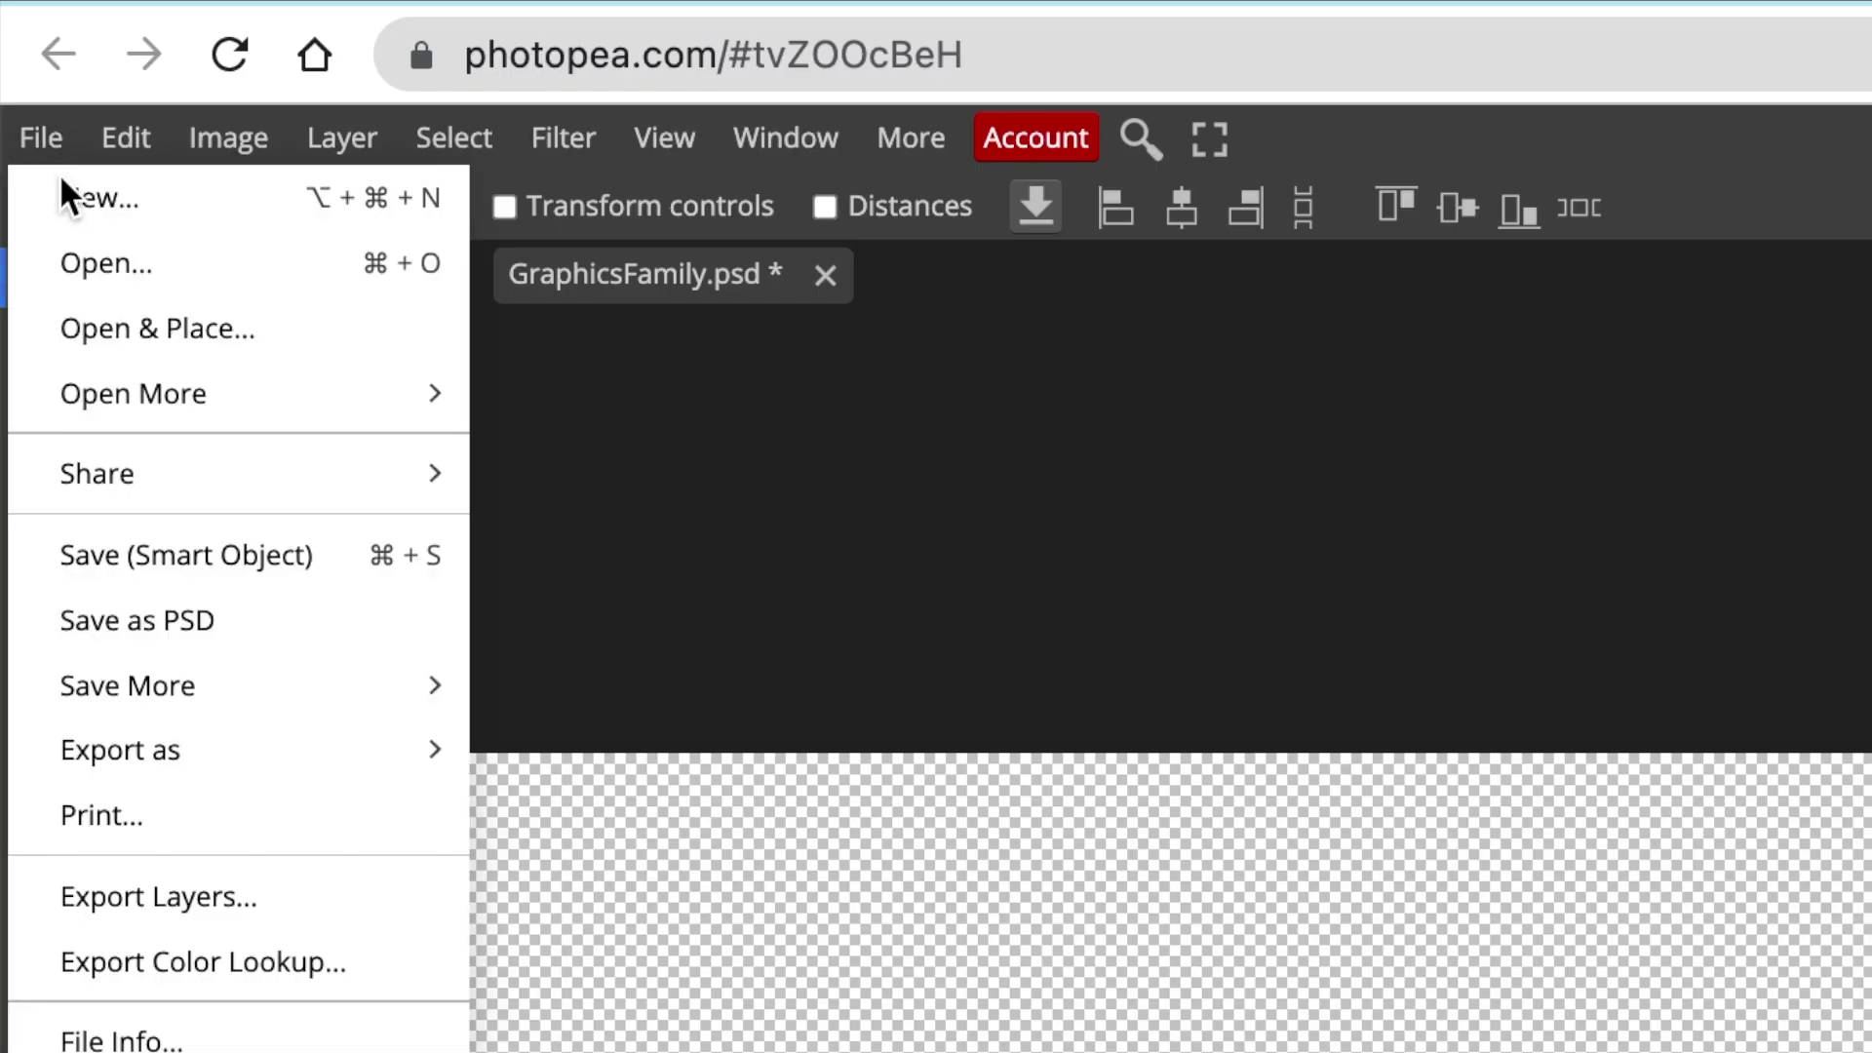
click(25, 325)
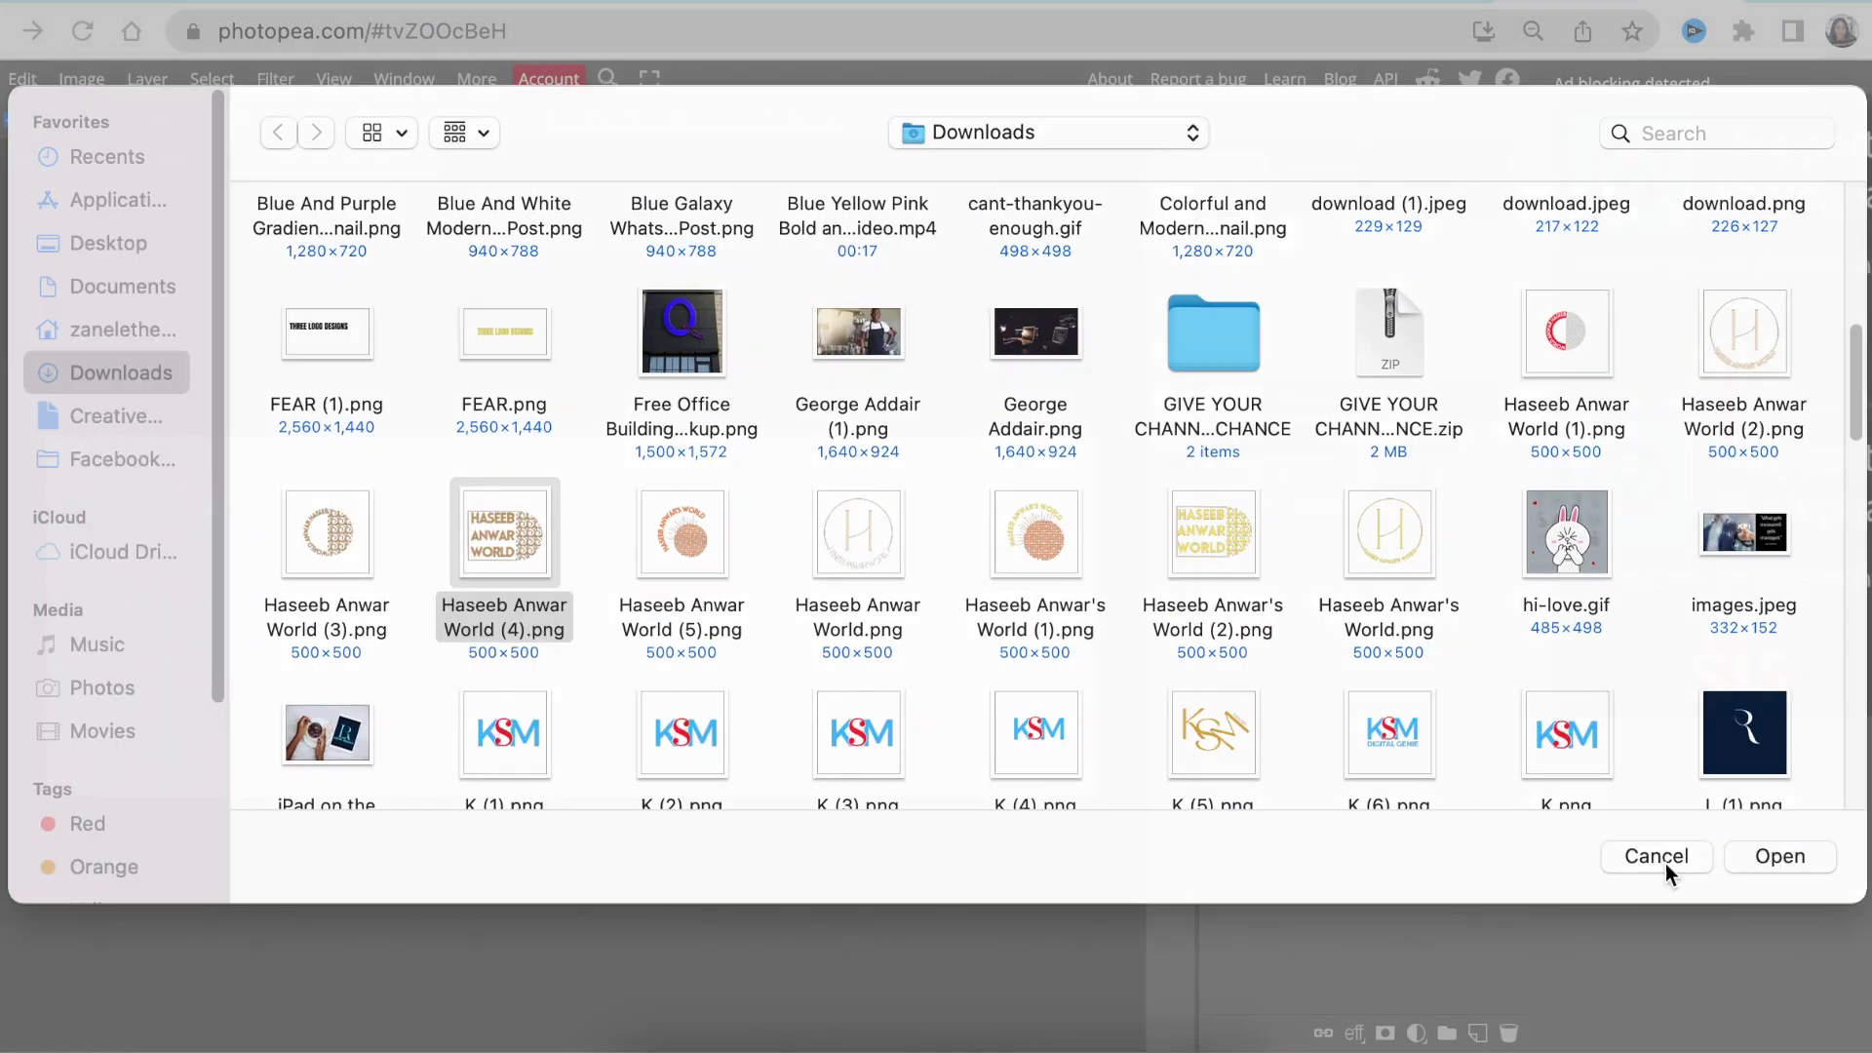
click(1780, 856)
- Scale the placed gold logo to about 152%, save it, and view the office wall mockup
drag(751, 430, 858, 389)
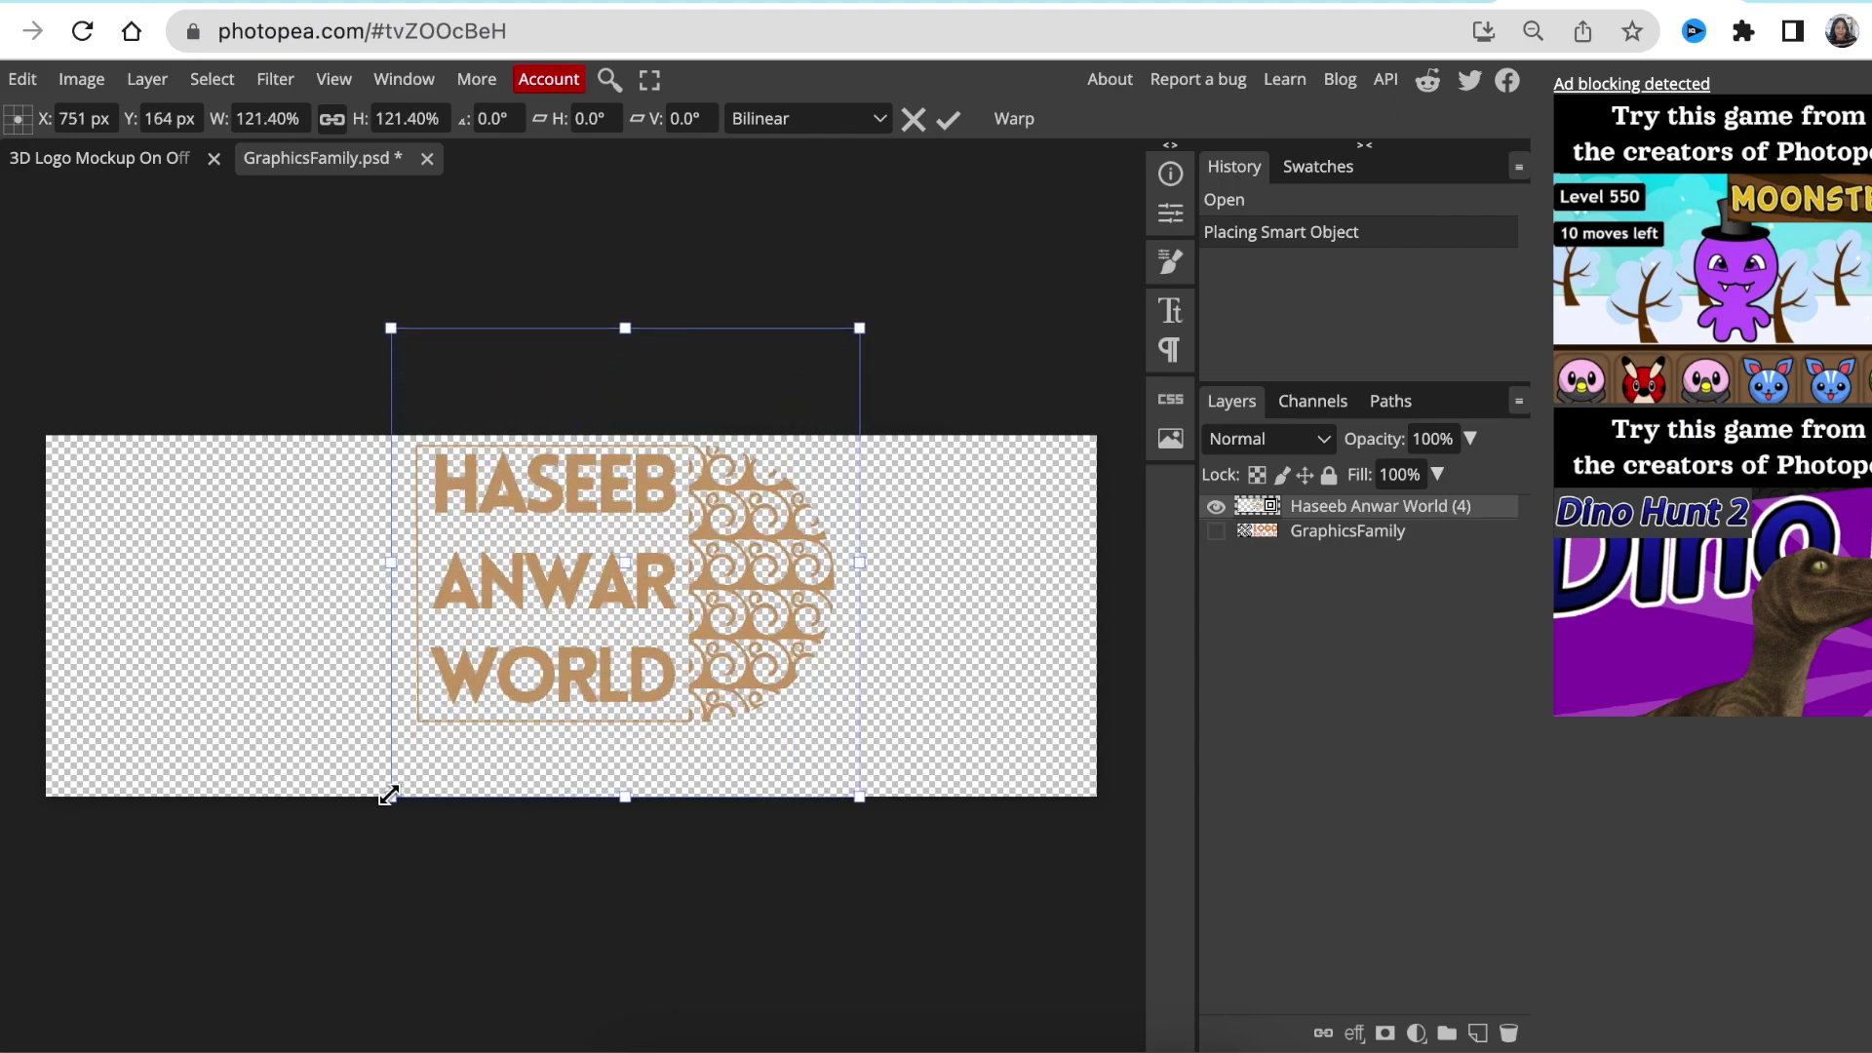
drag(388, 795, 285, 884)
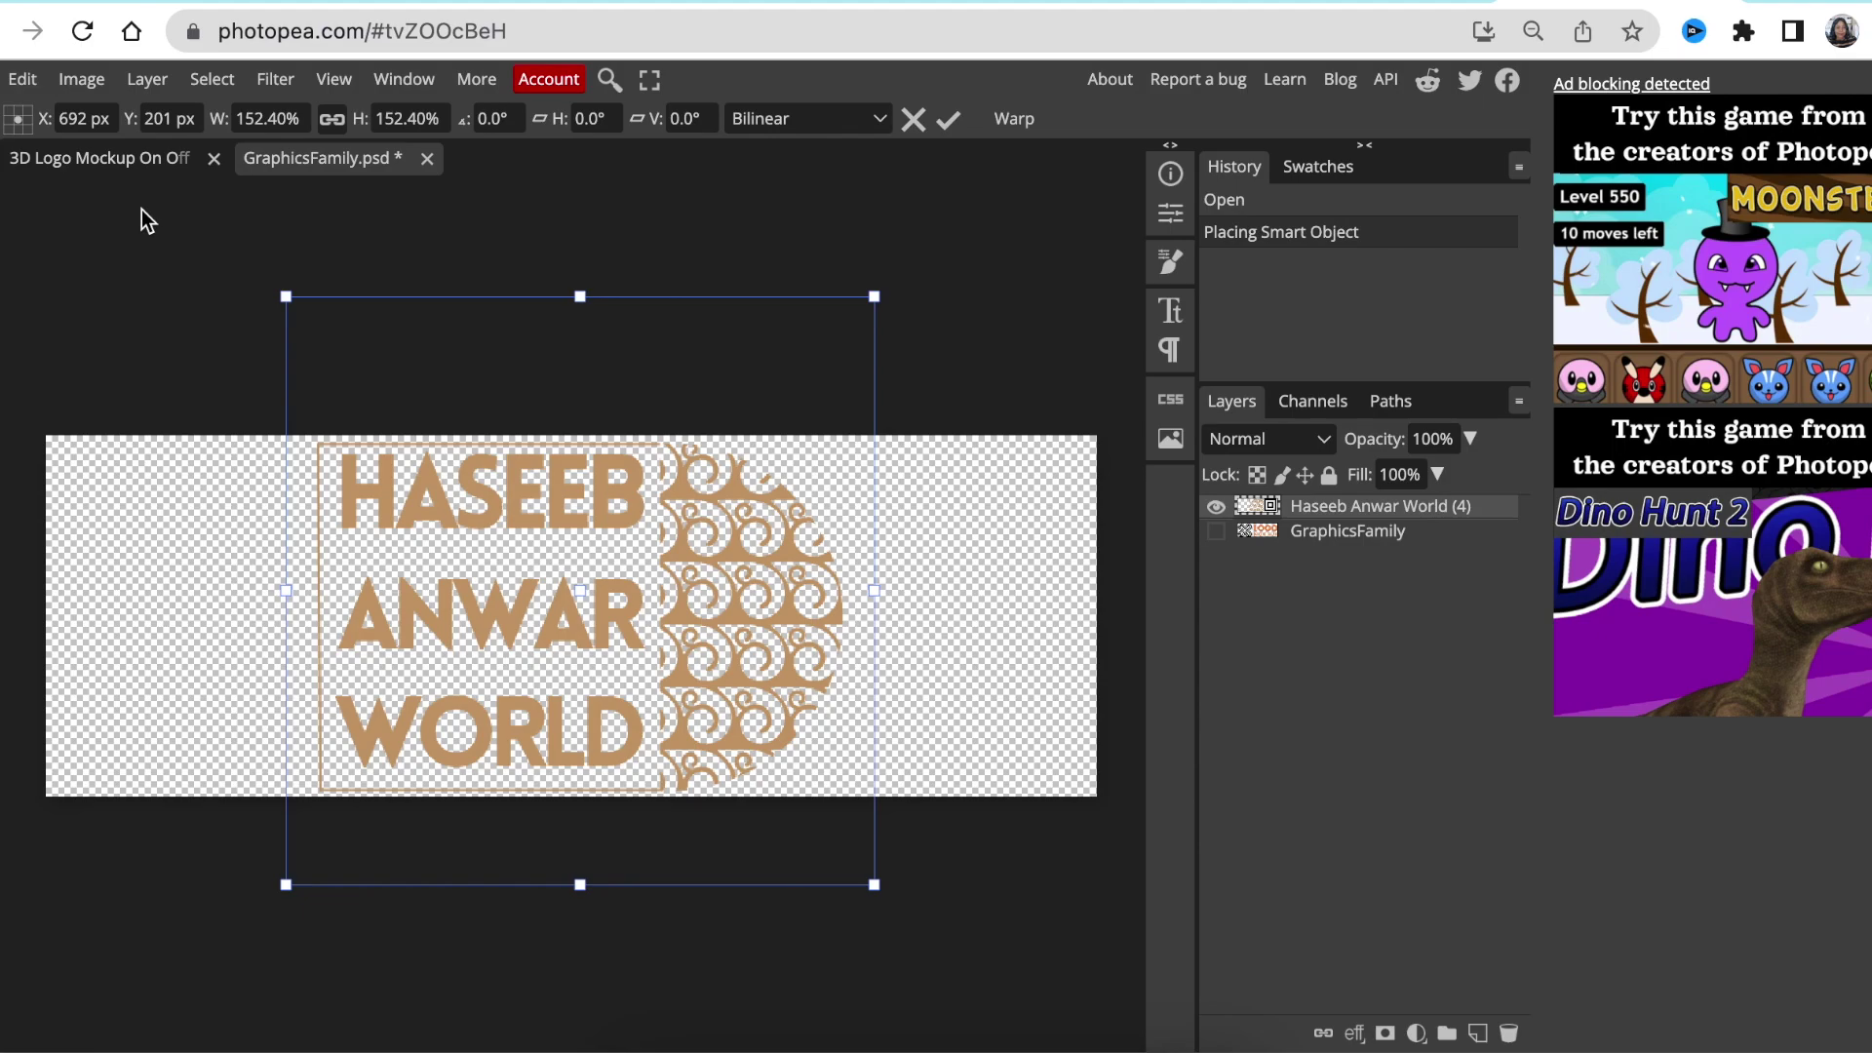
key(ctrl+s)
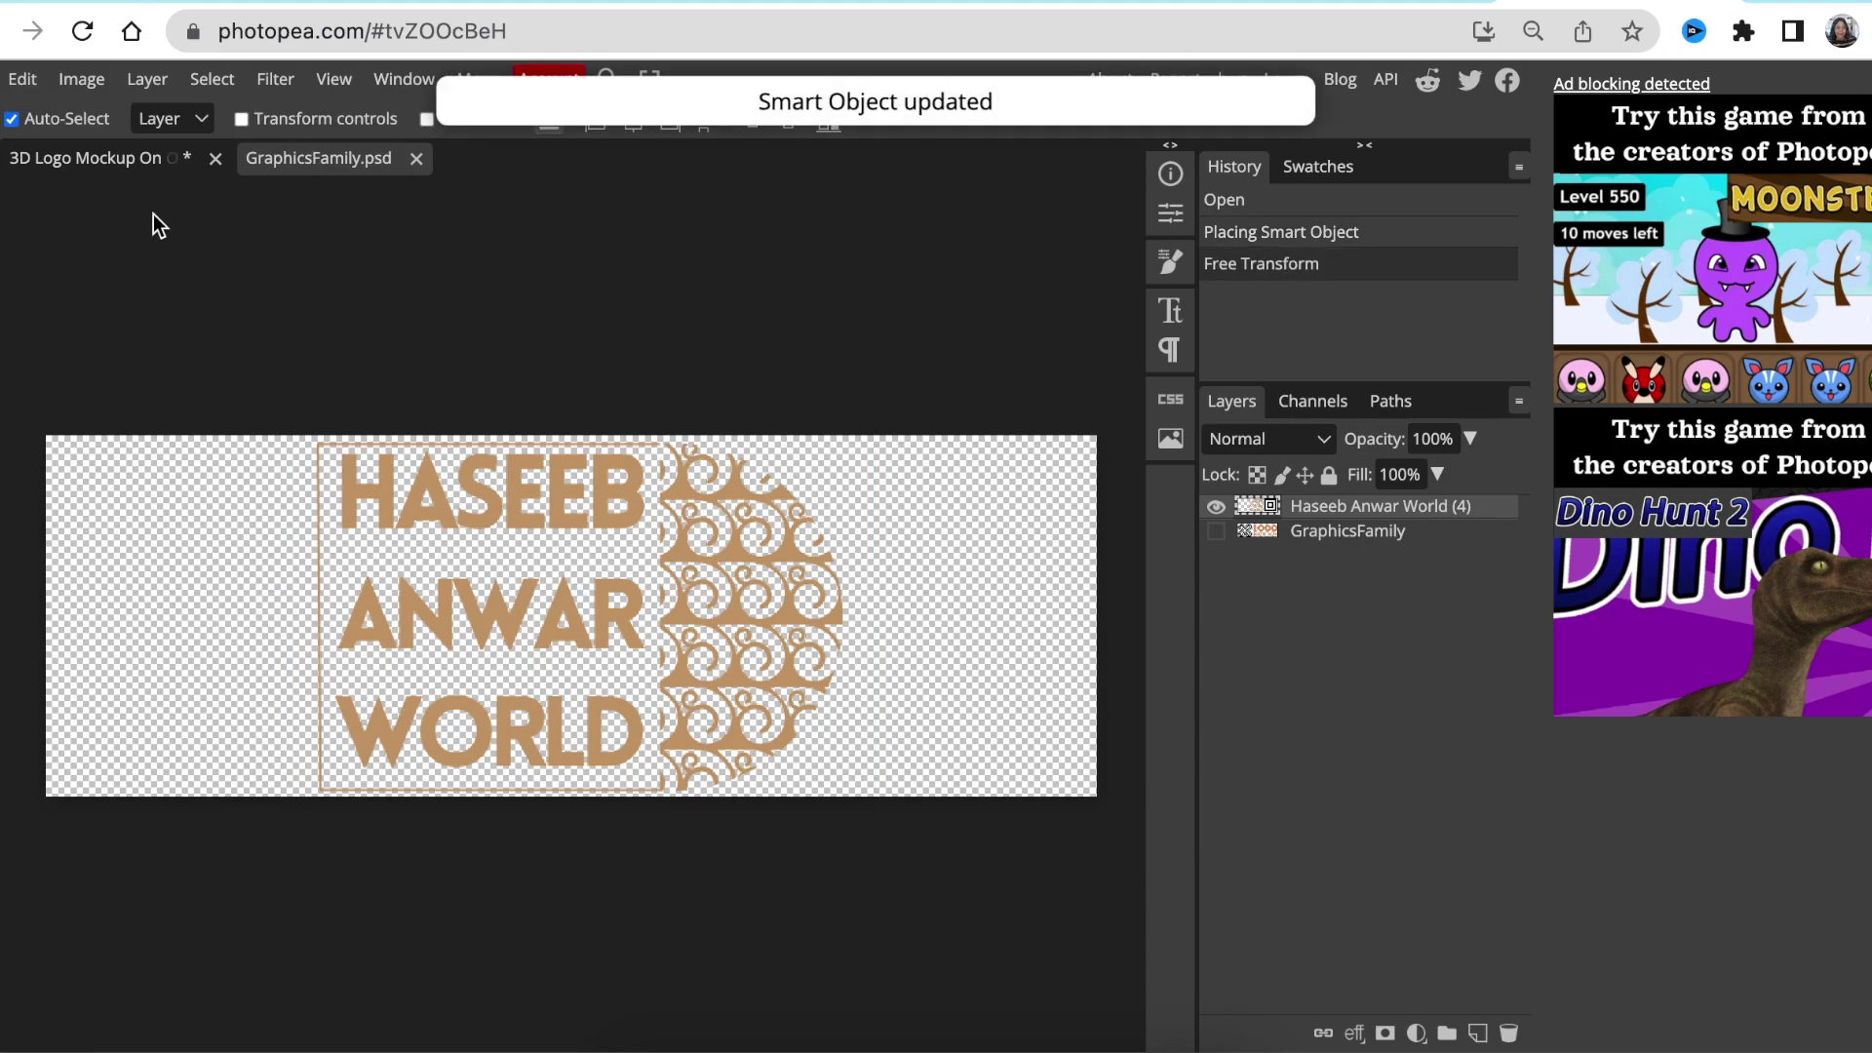
click(113, 162)
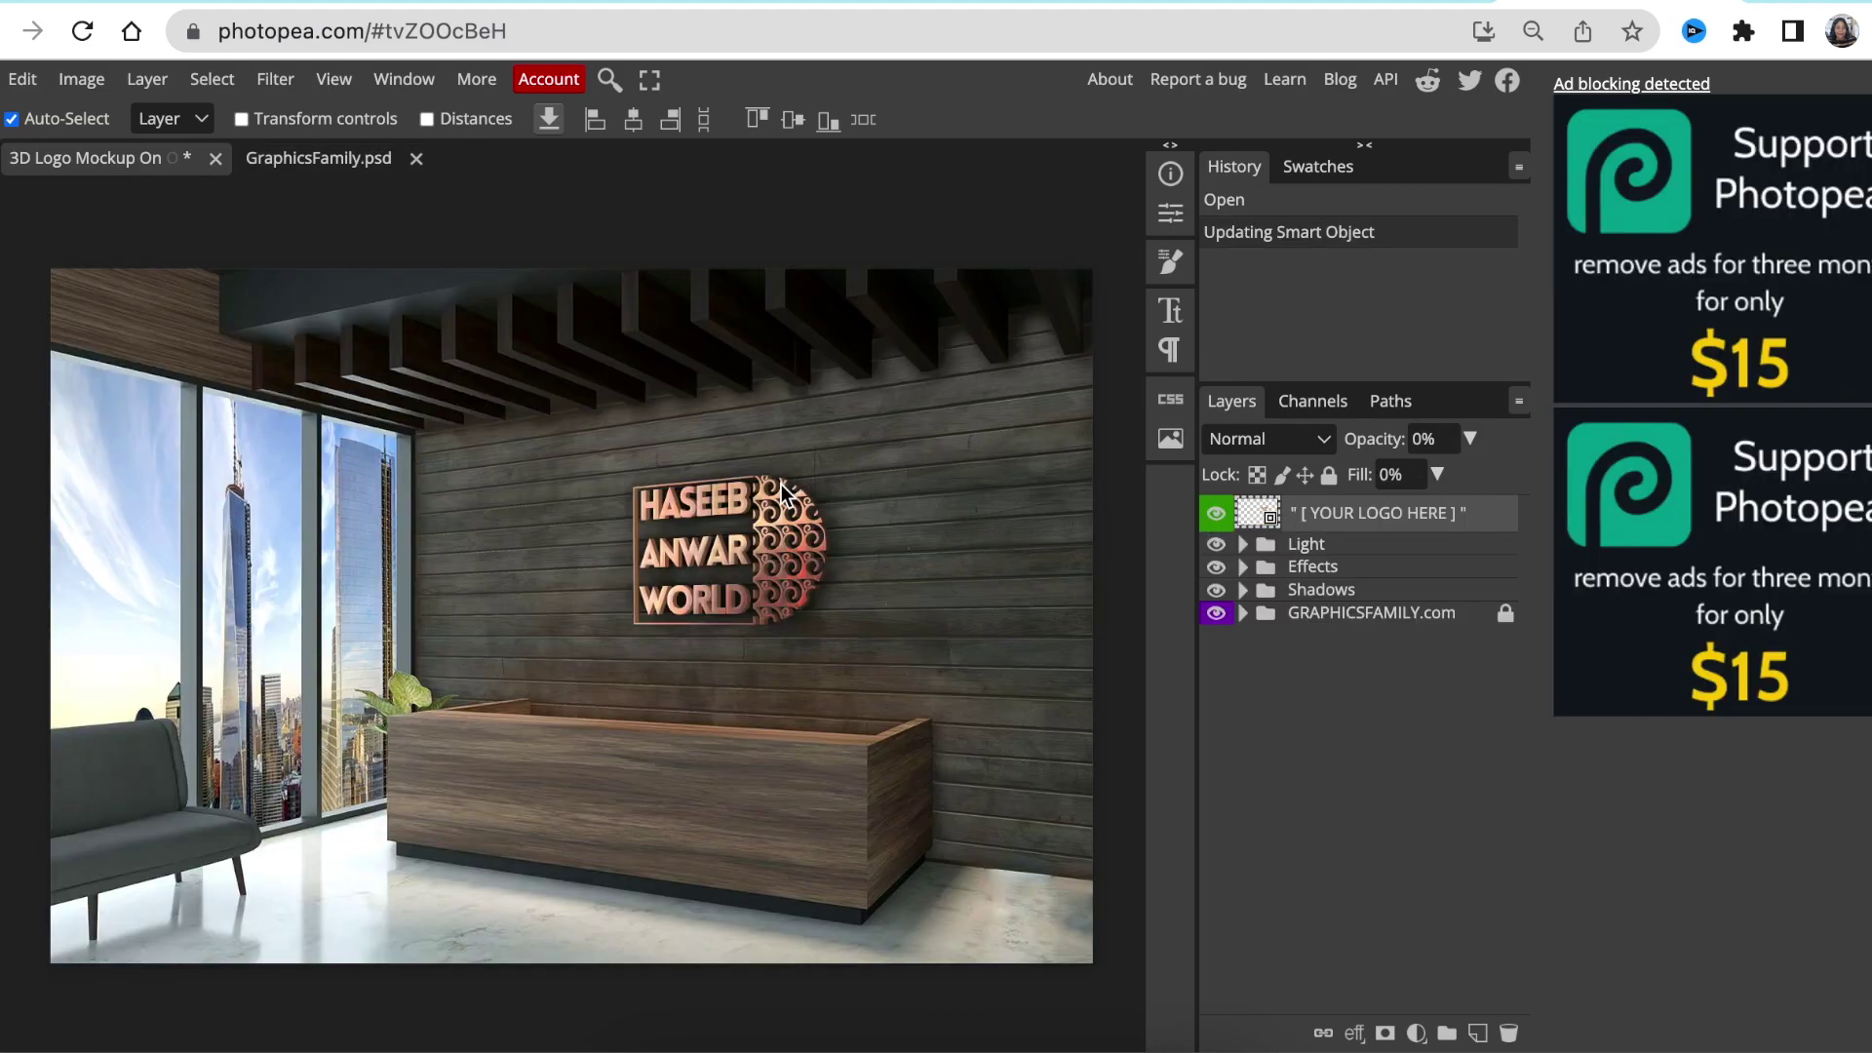